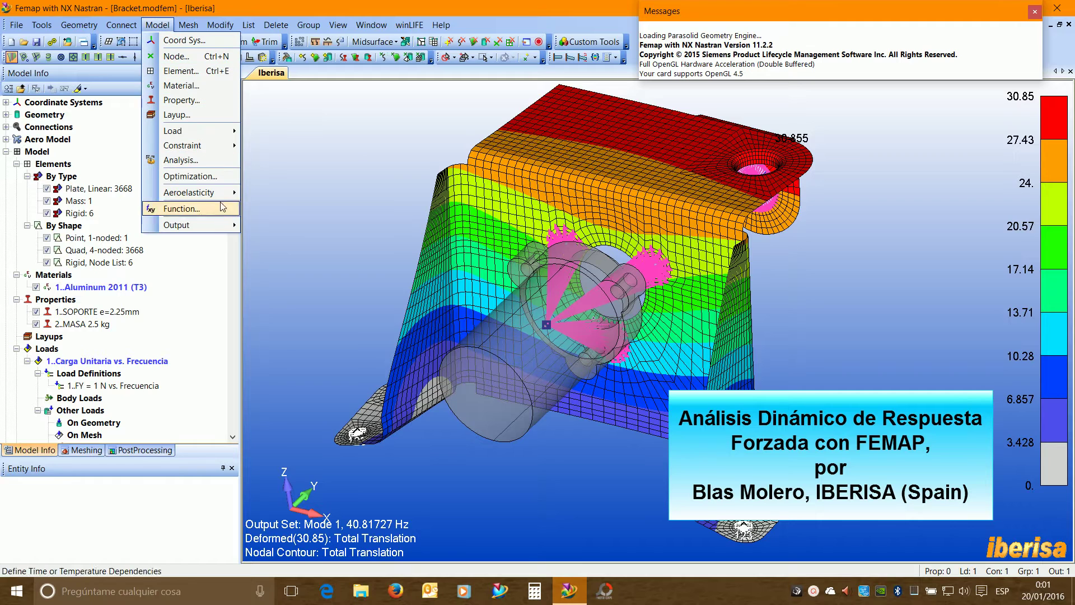
mouse_move(218, 225)
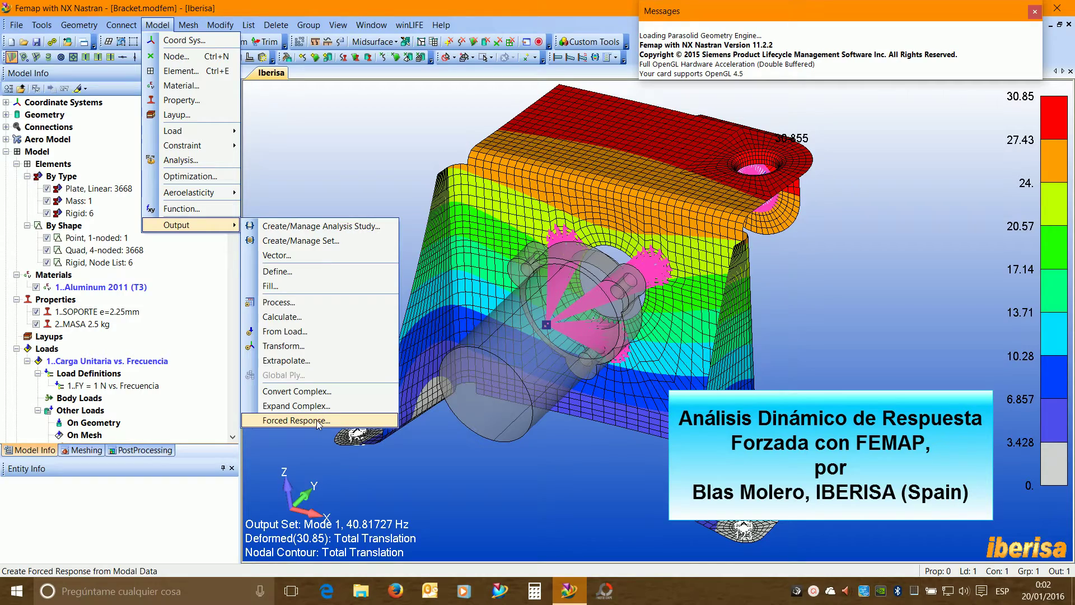
click(372, 185)
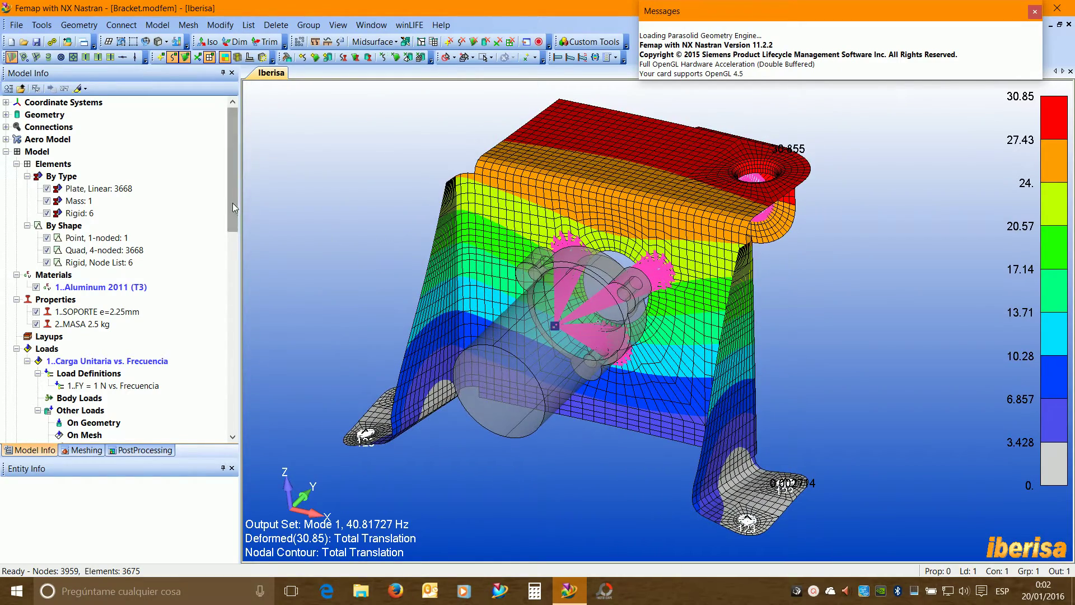
Examine the modes listed under the NX NASTRAN (SOL103) study and the Mode 1 contour on the bracket from several angles.
drag(233, 203, 252, 334)
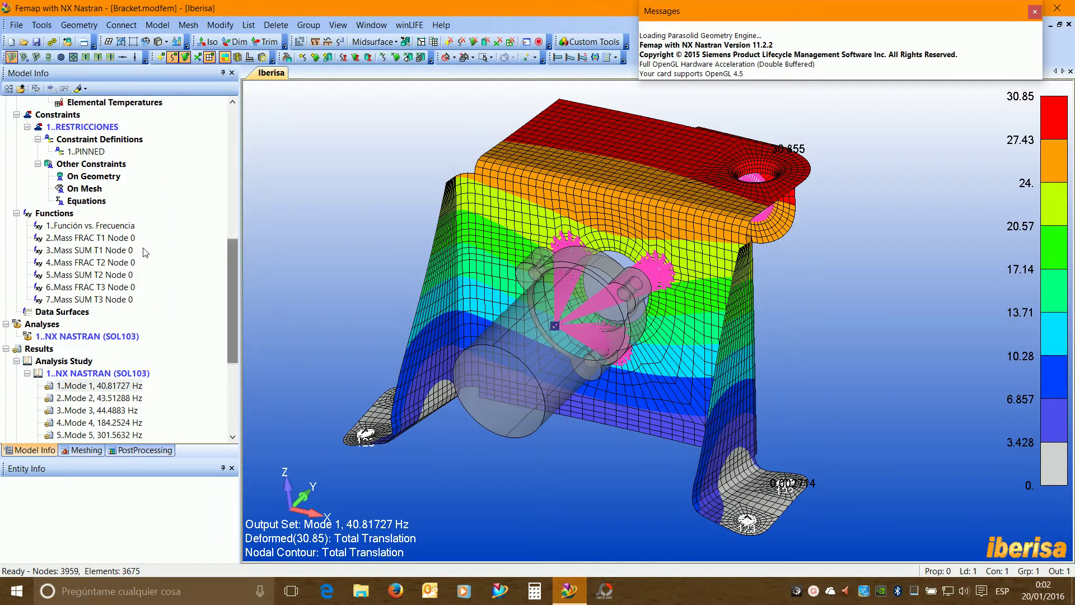
scroll(139, 361, down, 3)
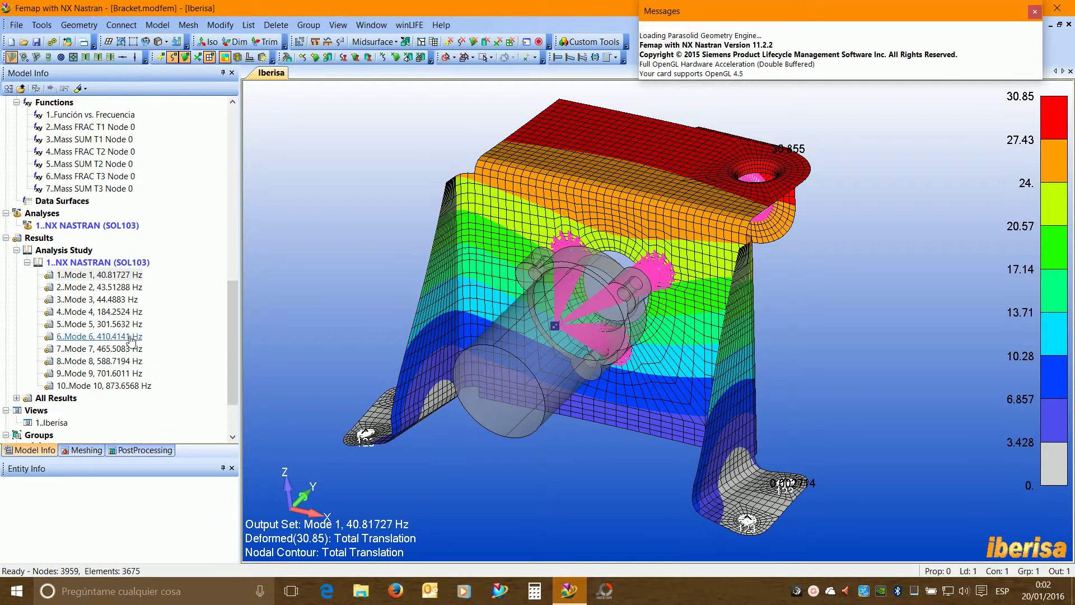
click(116, 278)
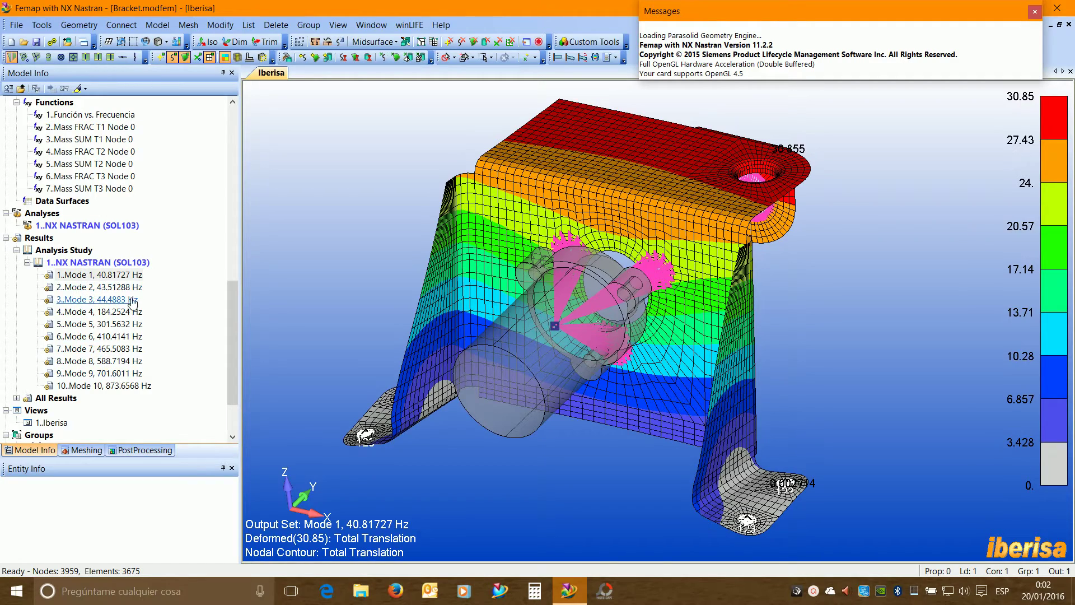
middle_drag(507, 277, 639, 321)
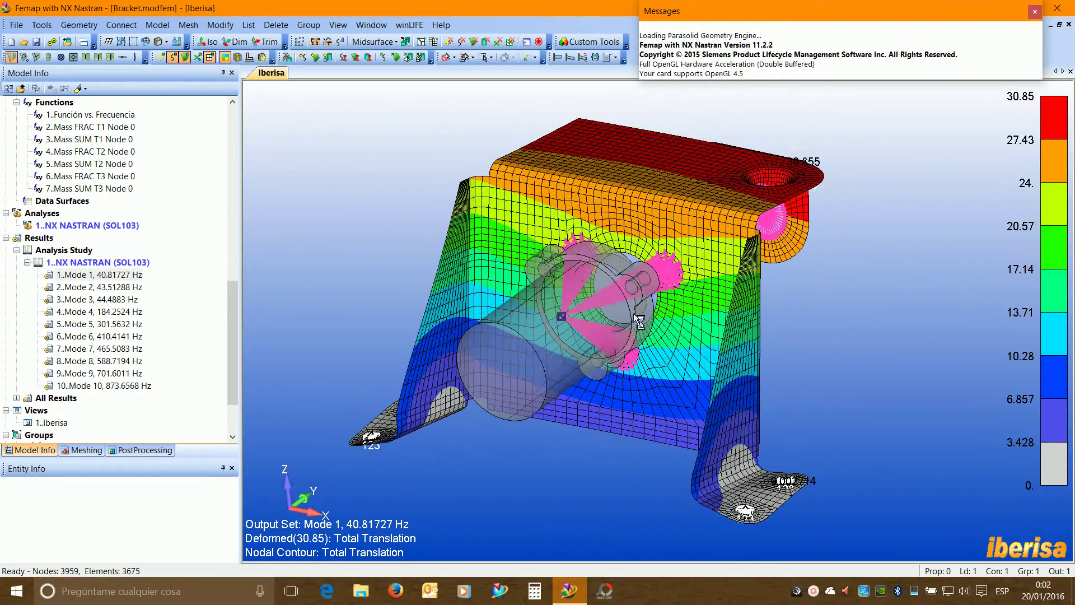
middle_drag(690, 263, 605, 271)
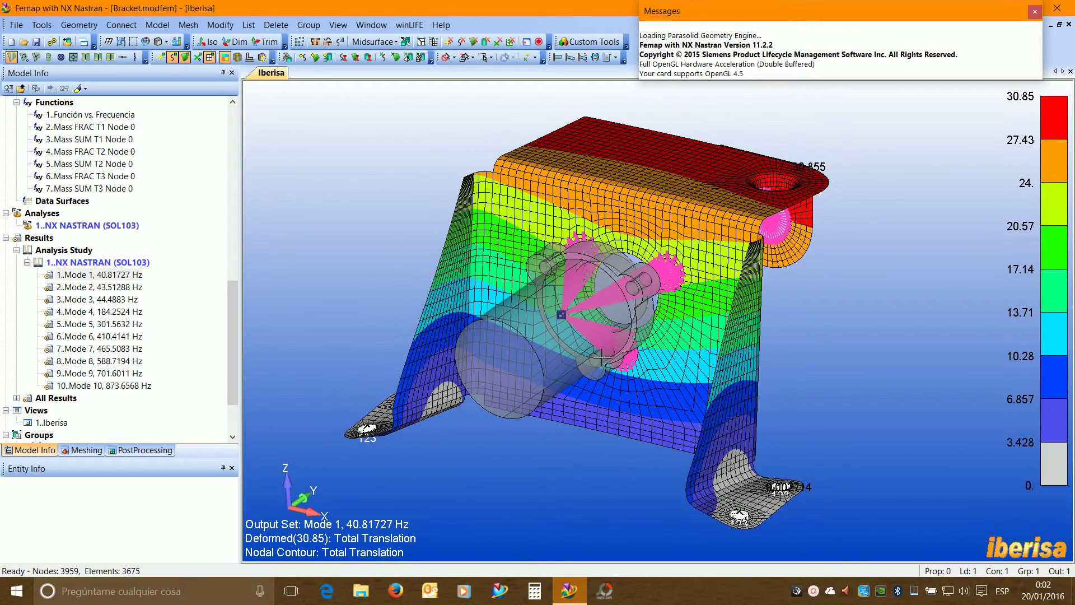
middle_drag(600, 311, 561, 314)
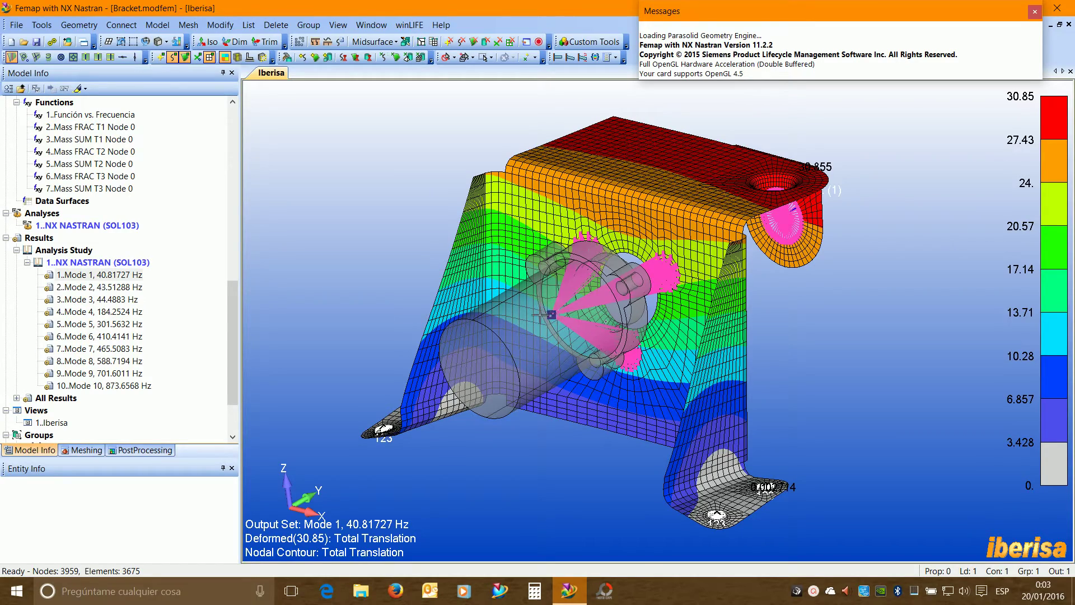
middle_drag(535, 319, 543, 293)
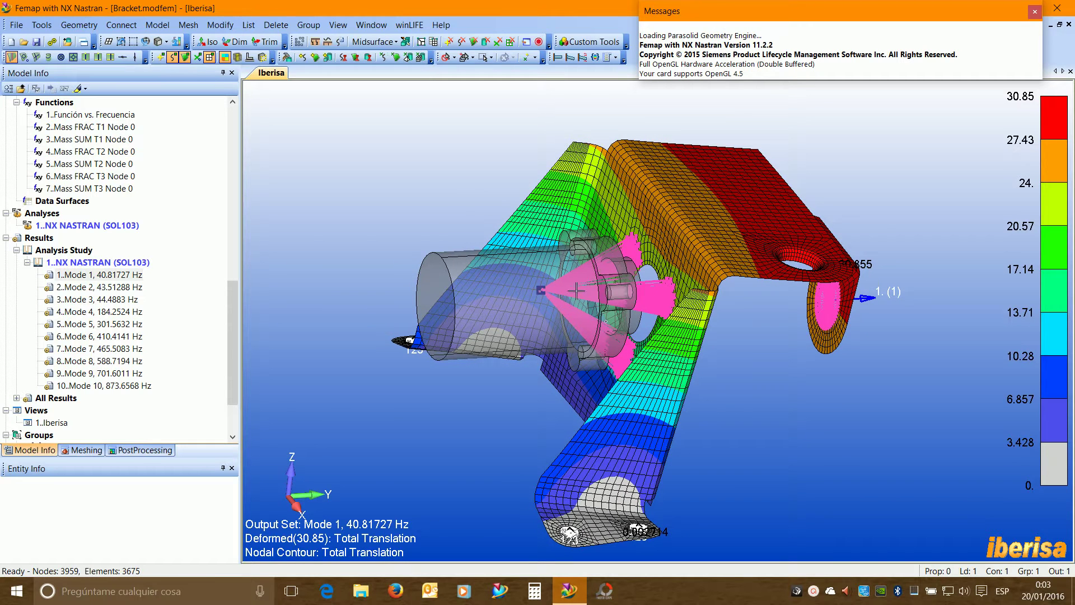
middle_drag(583, 347, 559, 302)
scroll(663, 502, up, 10)
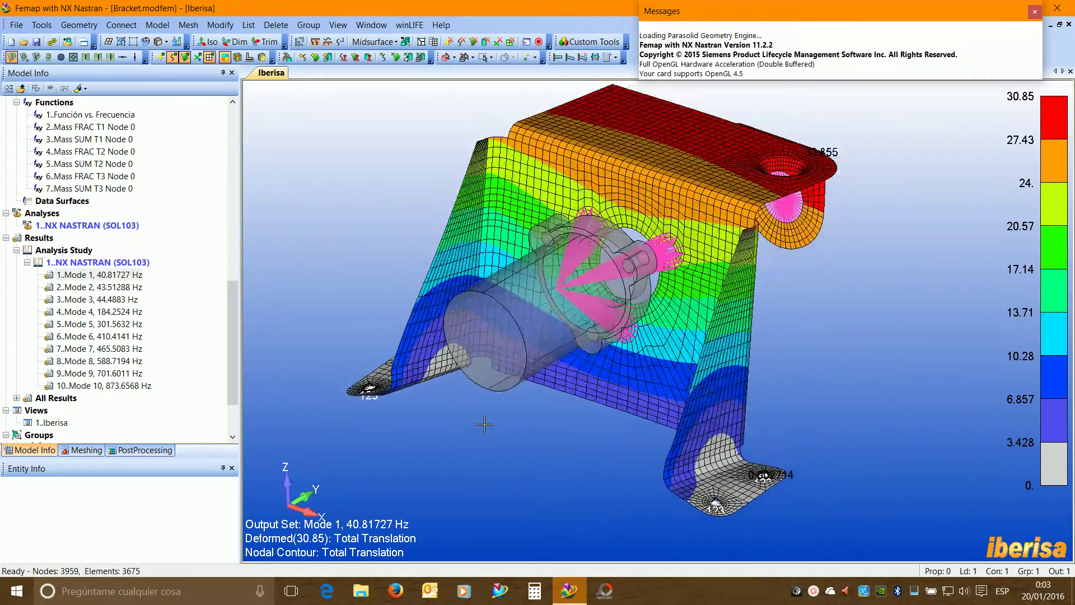
Inspect the pinned bolt holes on the bracket's foot and turn off symbol drawing for rigid elements in the view options.
scroll(572, 429, up, 8)
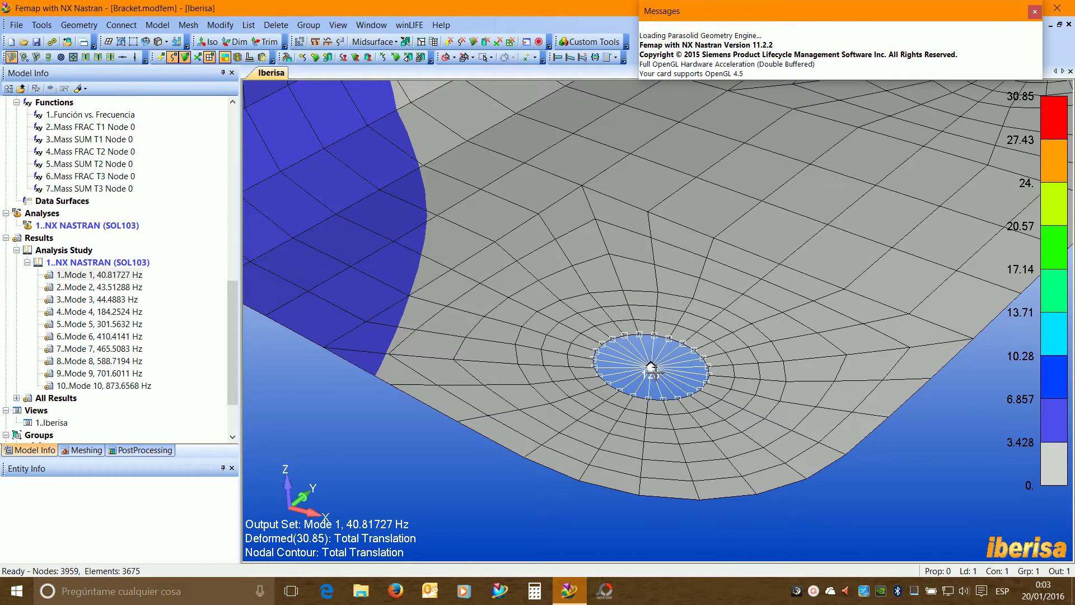
scroll(654, 371, down, 10)
scroll(665, 323, up, 4)
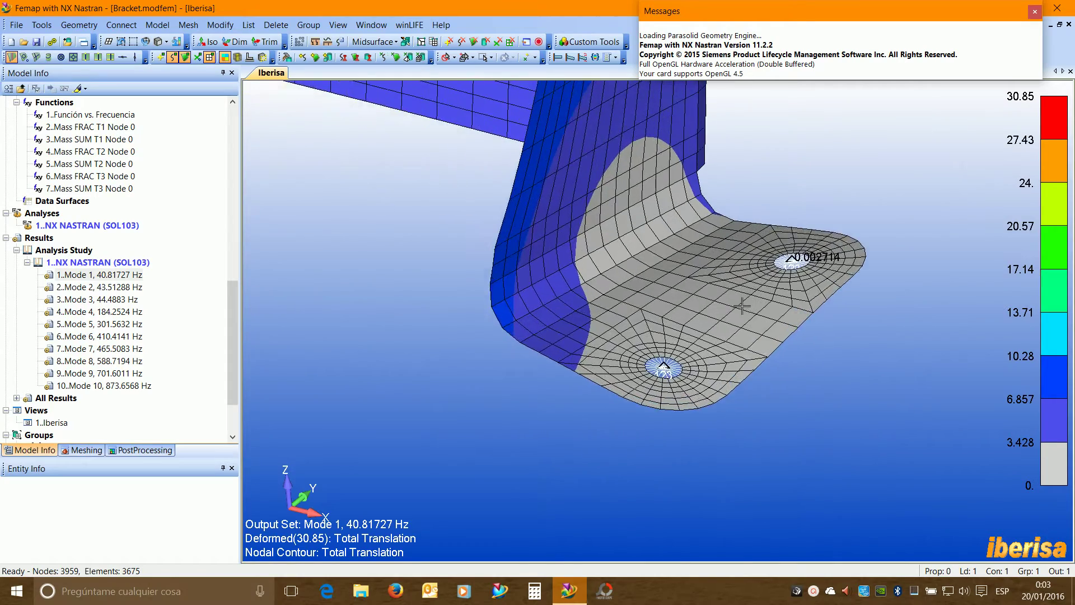
scroll(610, 357, up, 1)
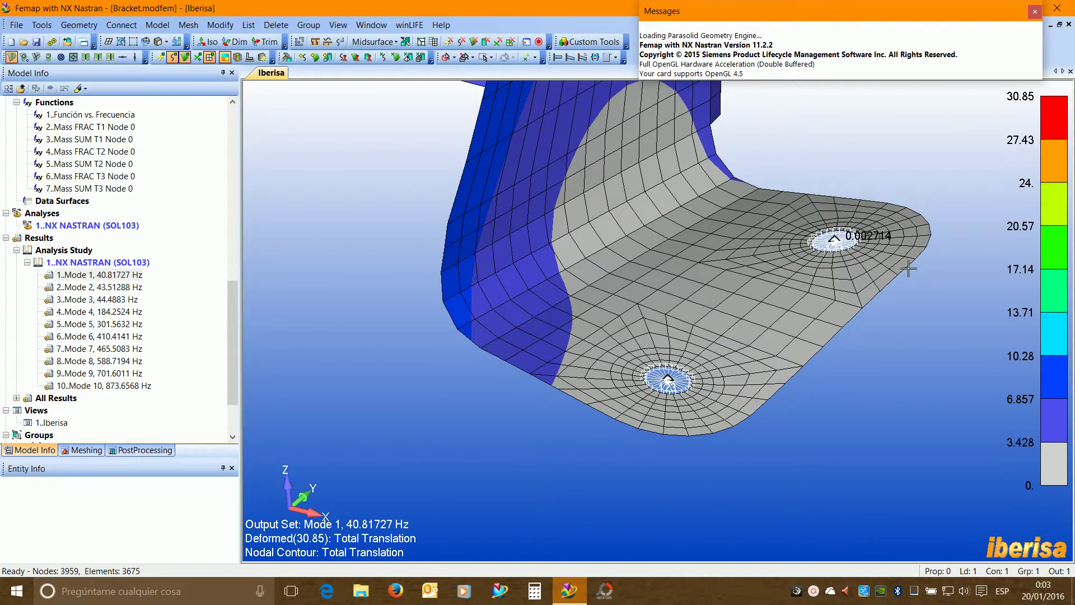
middle_drag(824, 264, 448, 199)
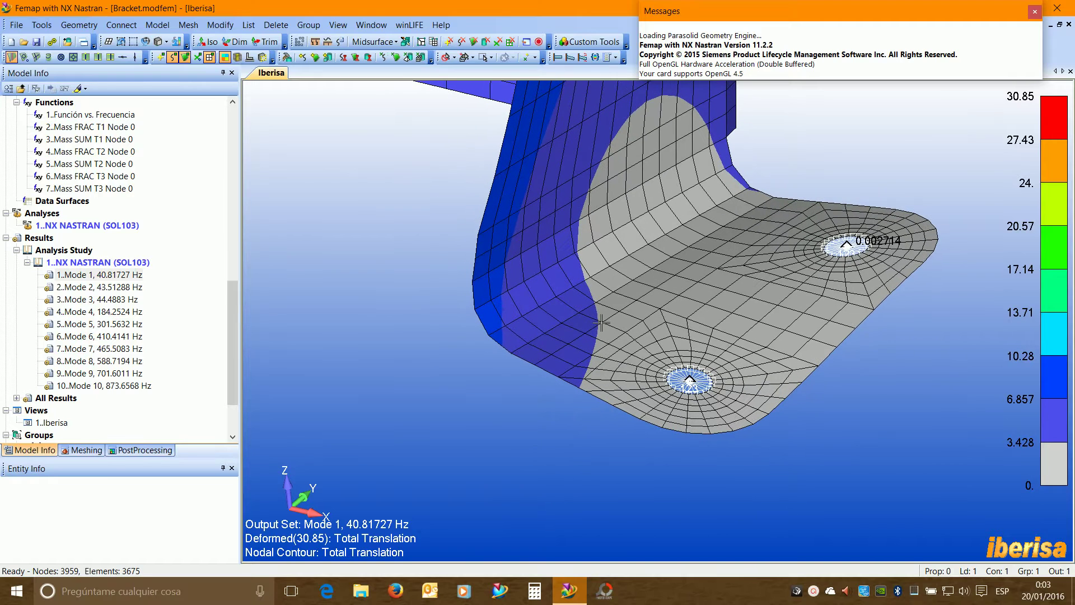
key(F6)
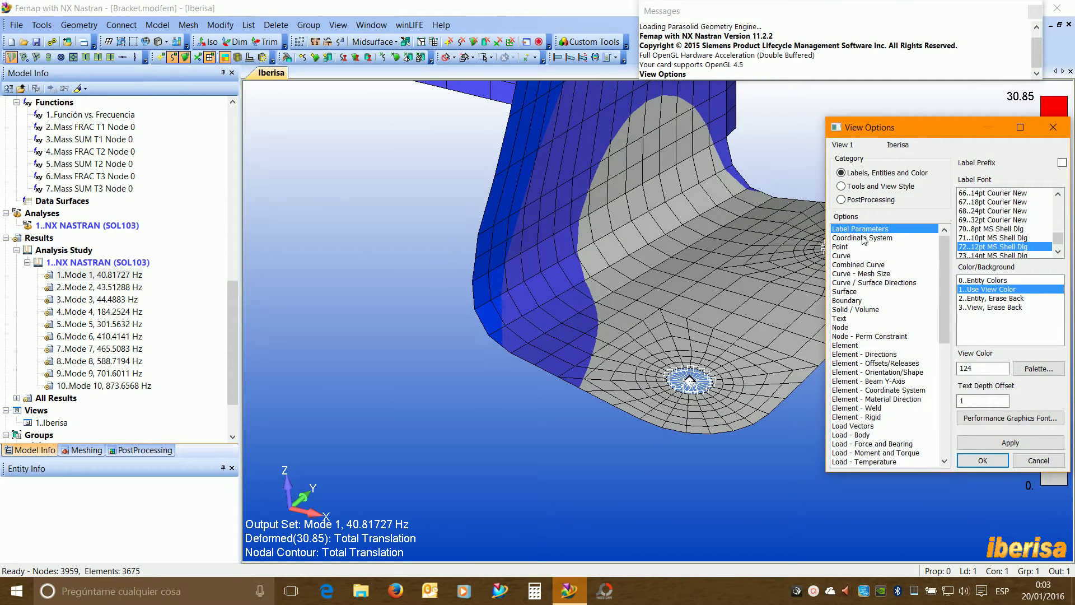
click(854, 417)
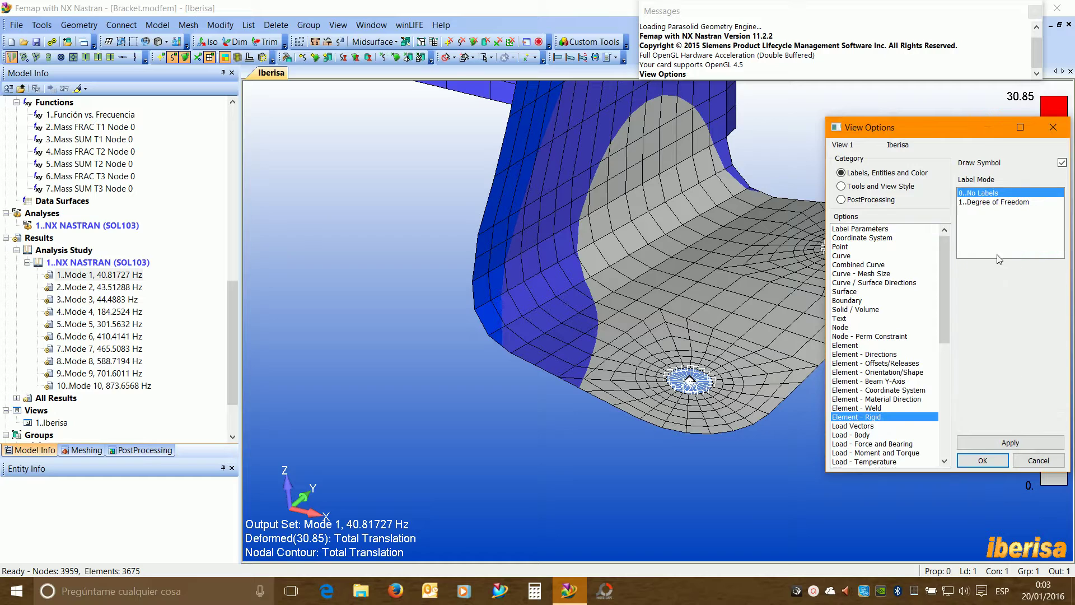
click(1062, 162)
scroll(680, 387, up, 5)
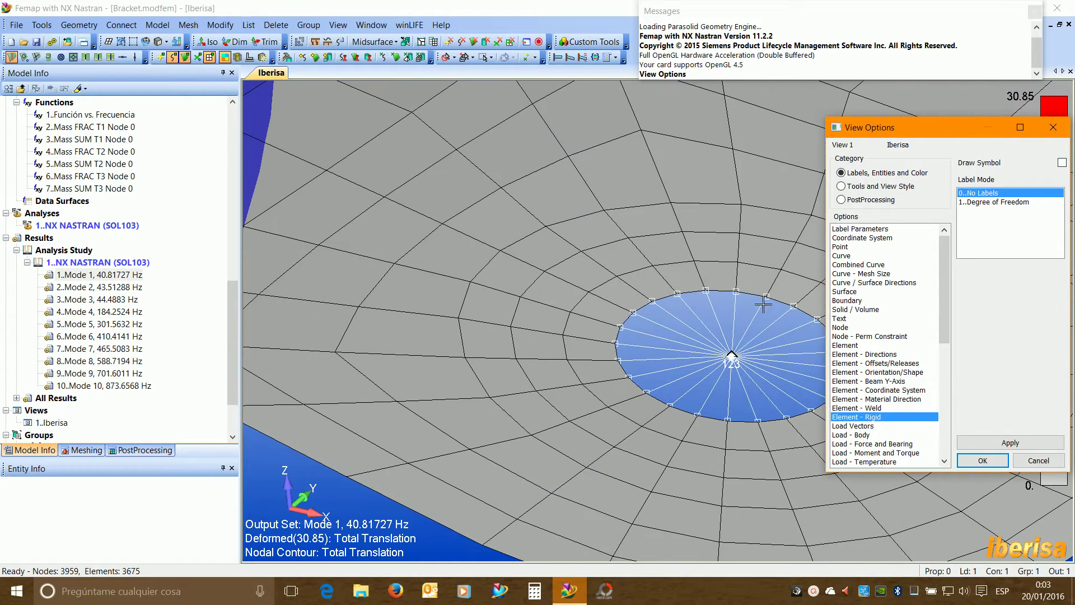
click(983, 460)
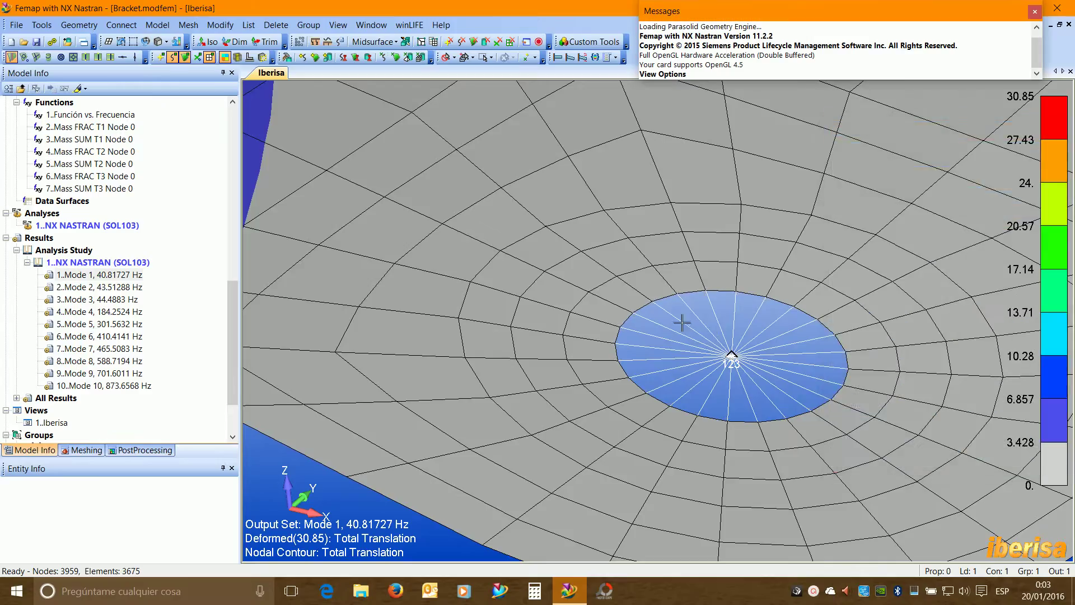
Activate the Mode 1 output set and animate its total translation on the whole bracket.
scroll(682, 323, down, 6)
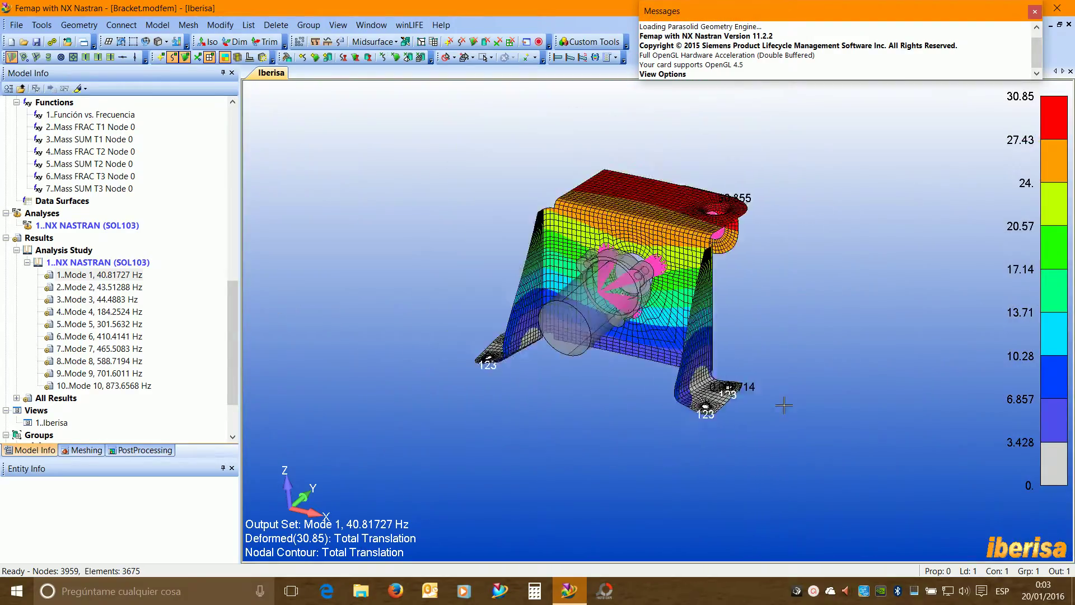
scroll(784, 405, up, 5)
scroll(821, 353, down, 3)
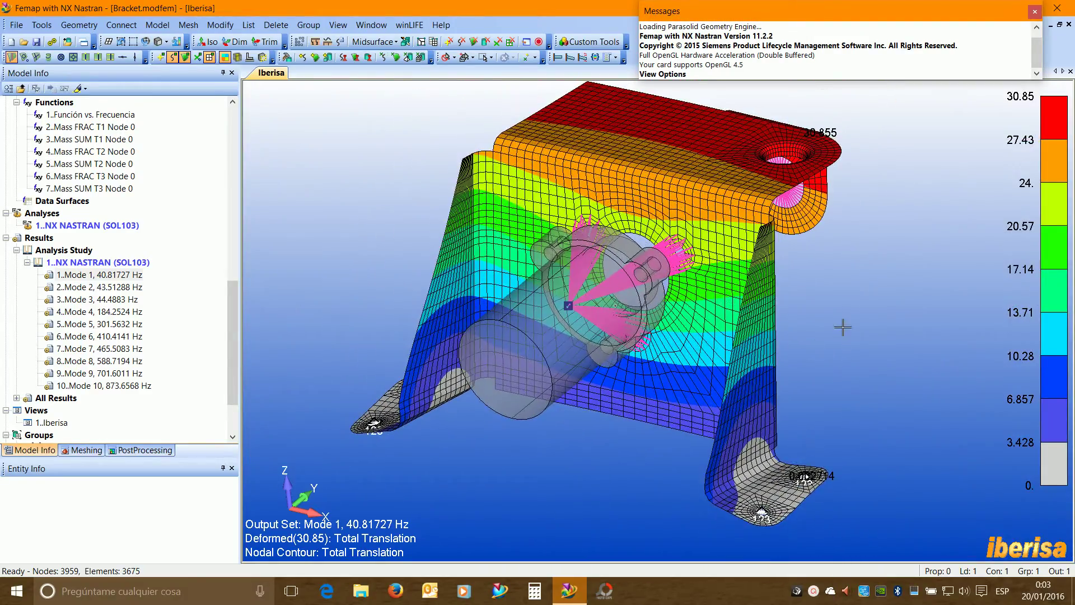
middle_drag(843, 327, 810, 249)
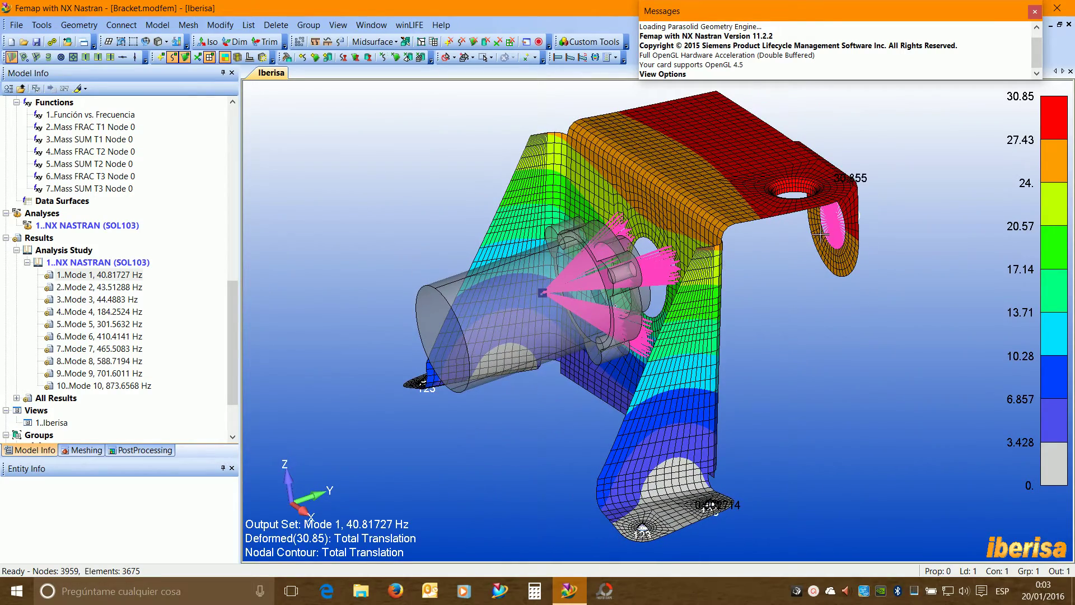
middle_drag(620, 291, 586, 282)
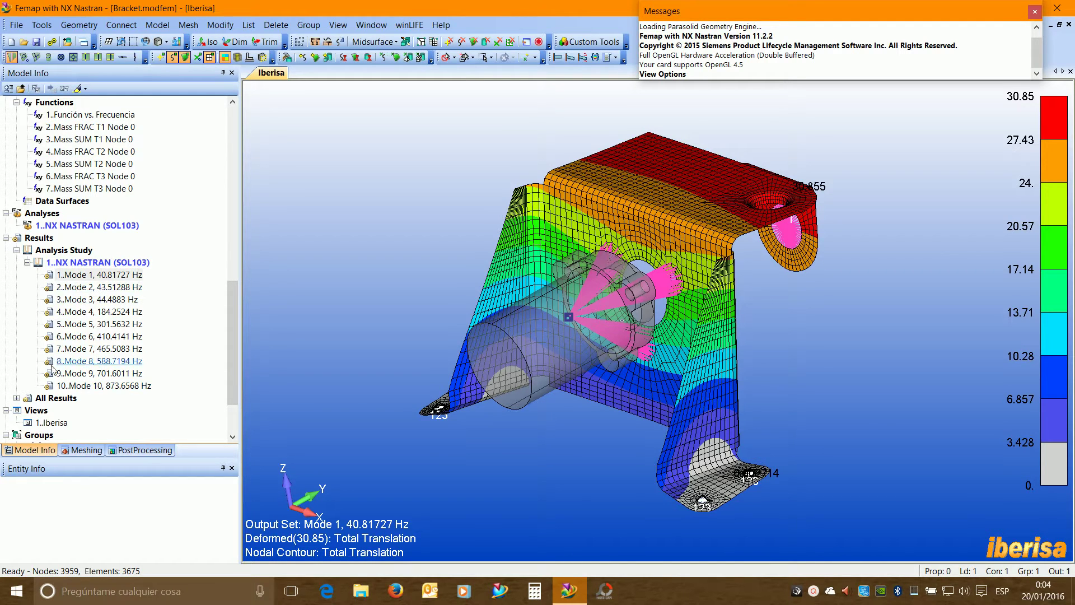
double_click(118, 275)
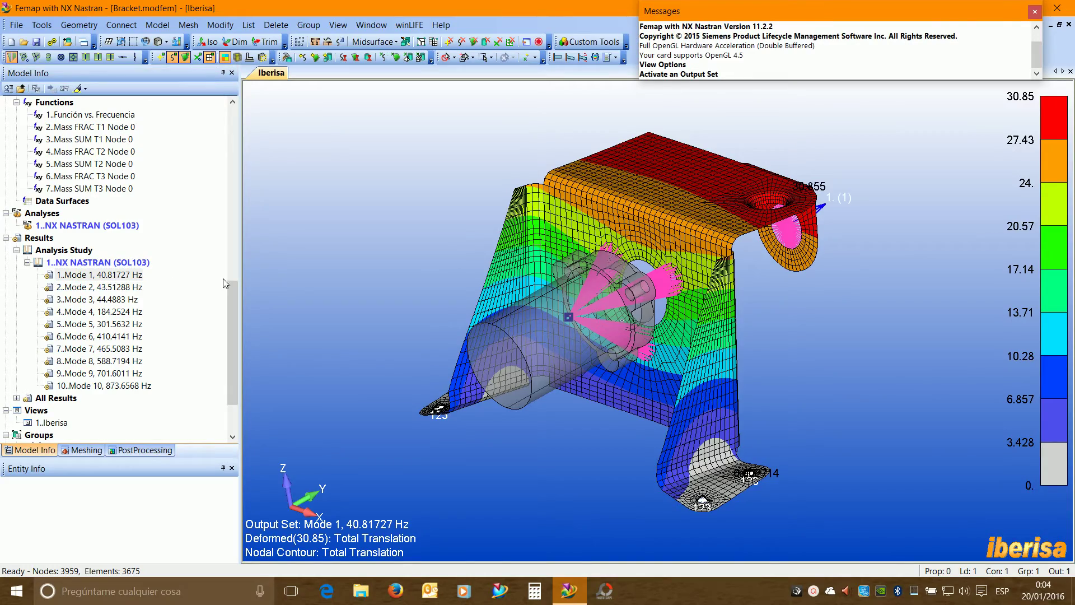
click(582, 58)
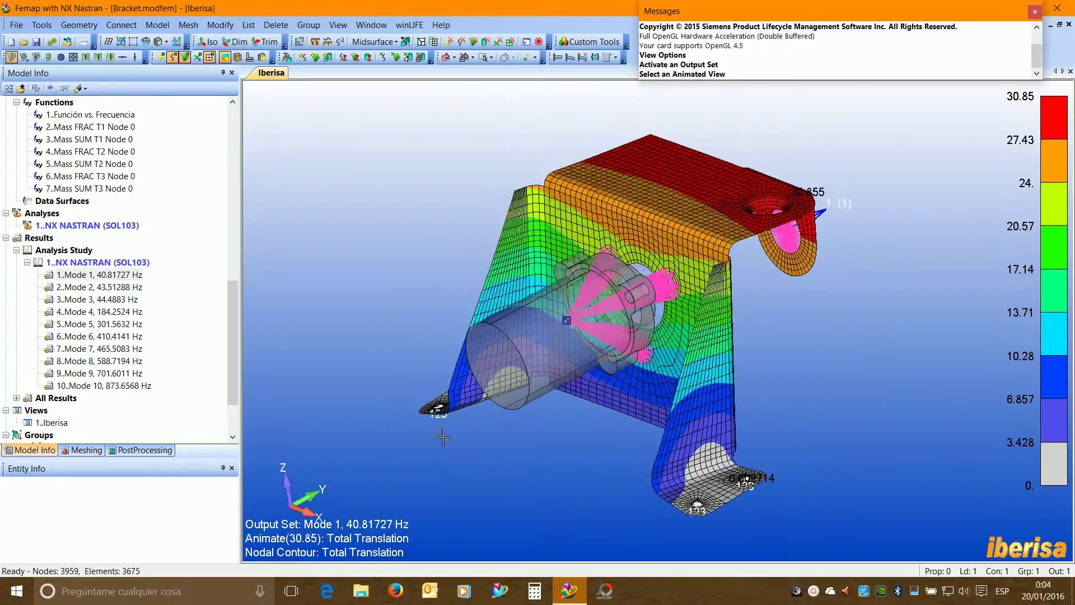
Animate the Mode 2 and Mode 3 shapes in turn, ending with Mode 3 shown as a static deformed view.
double_click(100, 287)
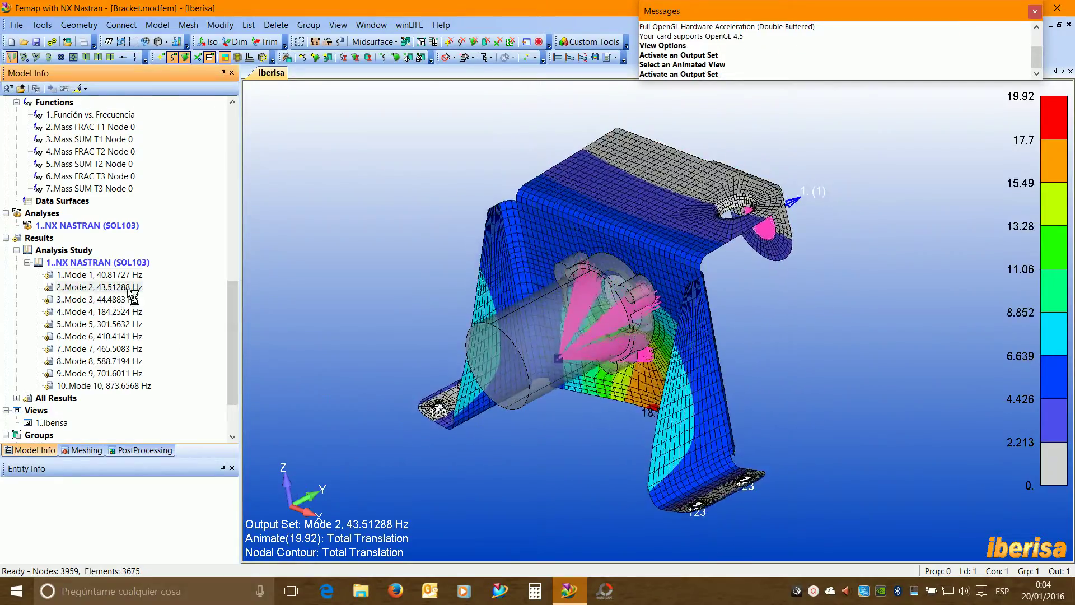
double_click(140, 300)
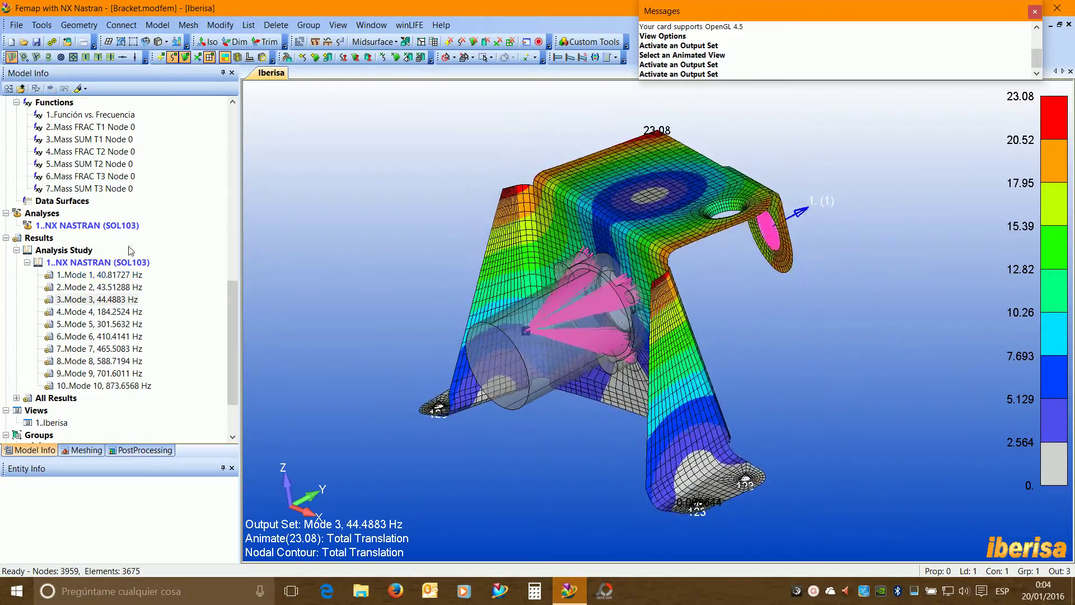
click(571, 57)
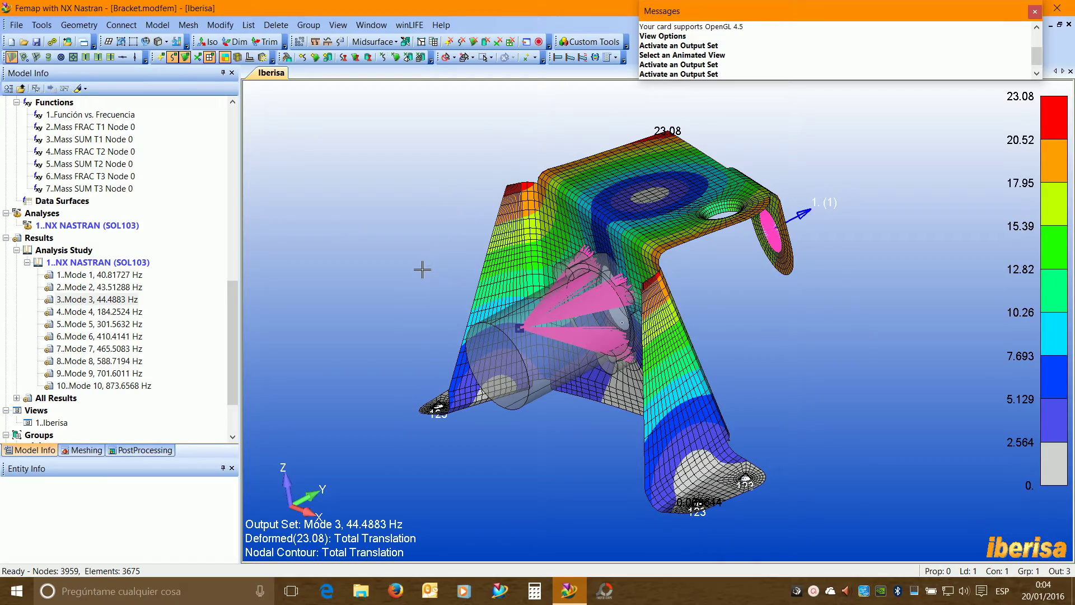
middle_drag(422, 269, 435, 262)
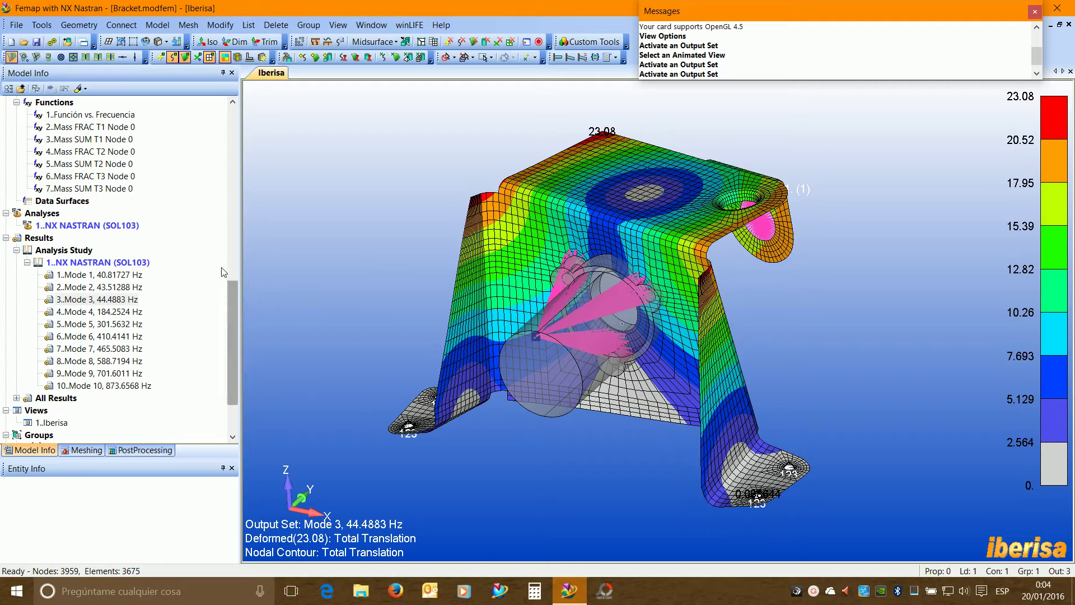
Plot the Mass SUM T1, T2 and T3 Node 0 functions together in the Charting pane and reduce the pane's height.
click(83, 140)
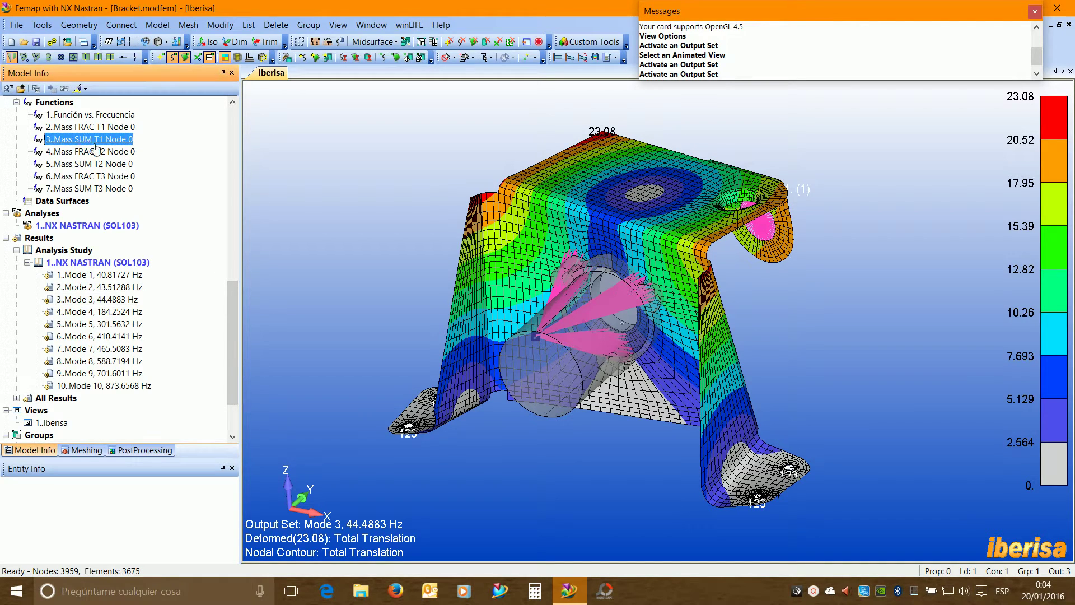
ctrl+click(104, 166)
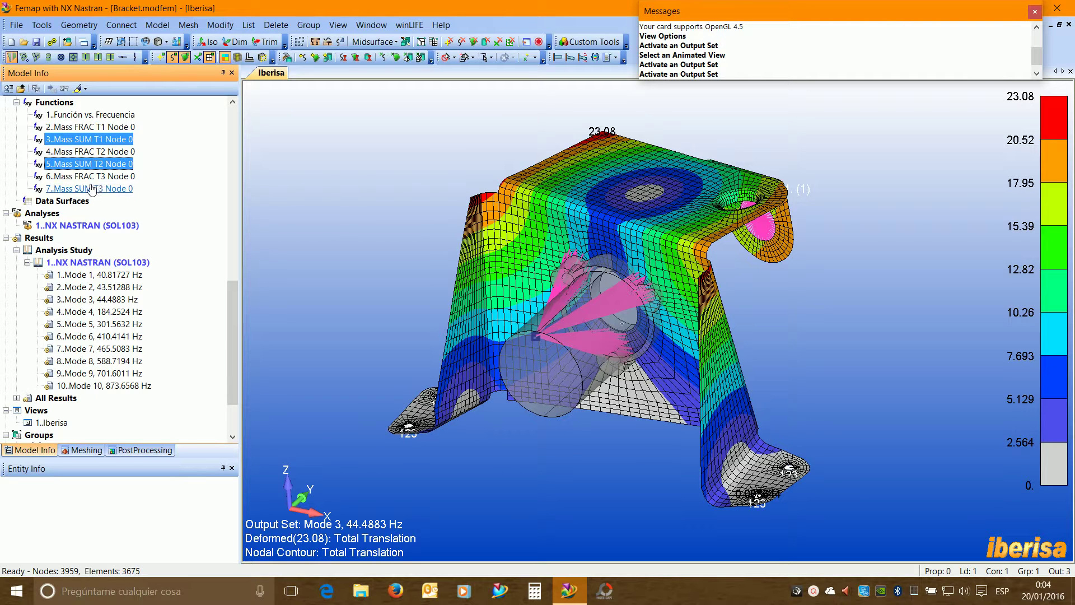
ctrl+click(91, 189)
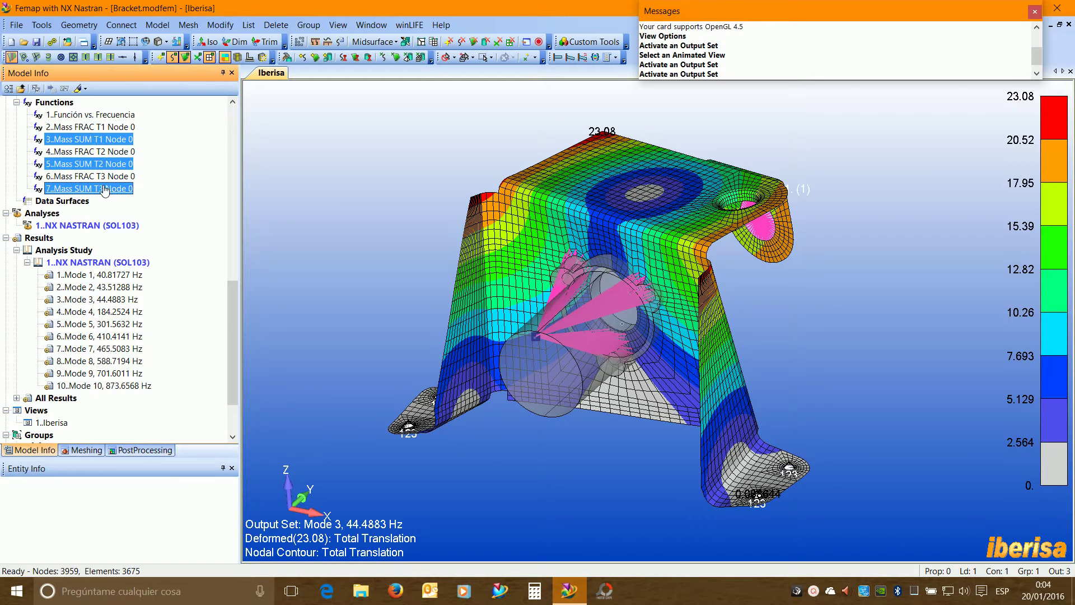
right_click(104, 190)
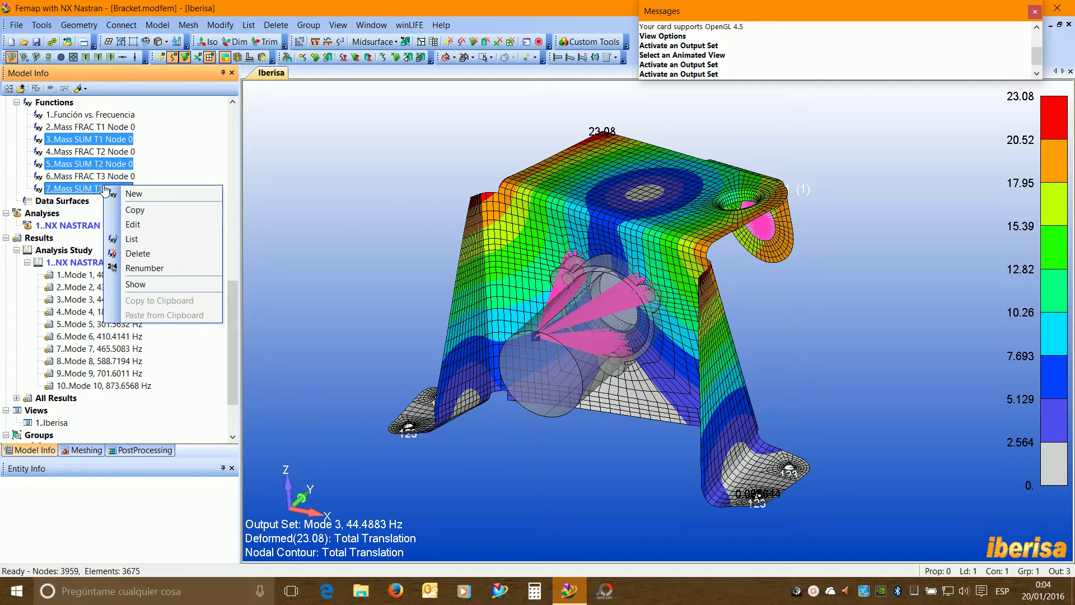
click(150, 285)
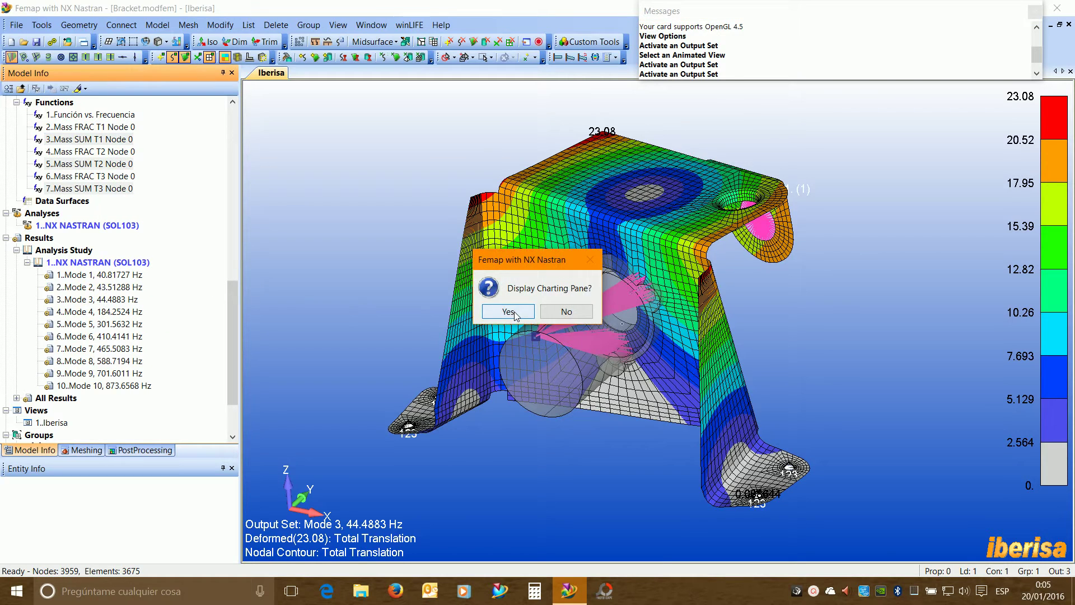
click(508, 312)
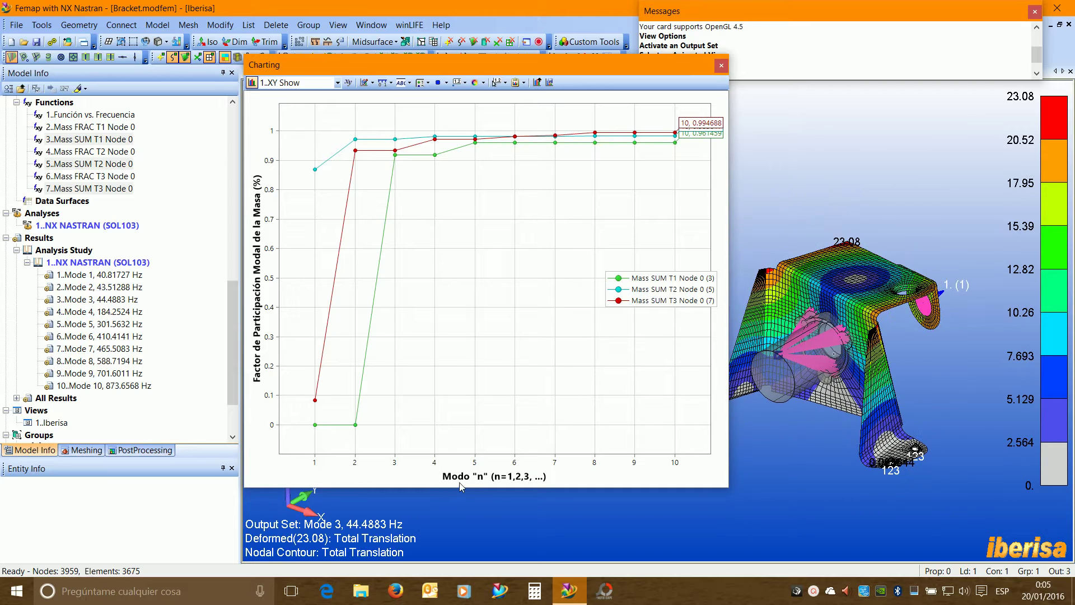
drag(540, 489, 540, 455)
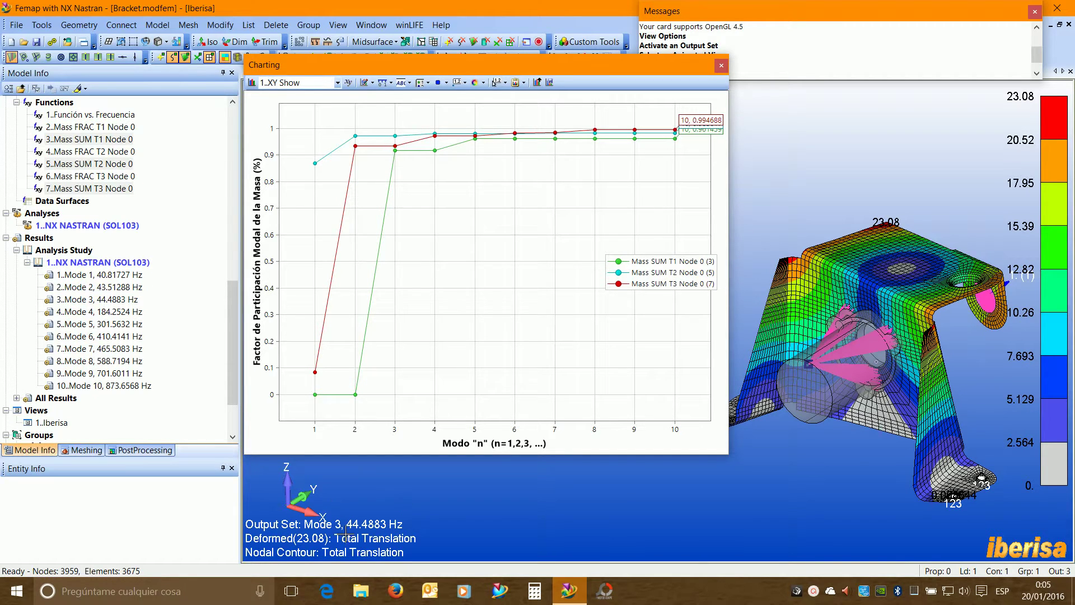
Animate the total translation of Mode 3, Mode 1 and Mode 2 in turn to compare them with the mass participation chart.
click(95, 299)
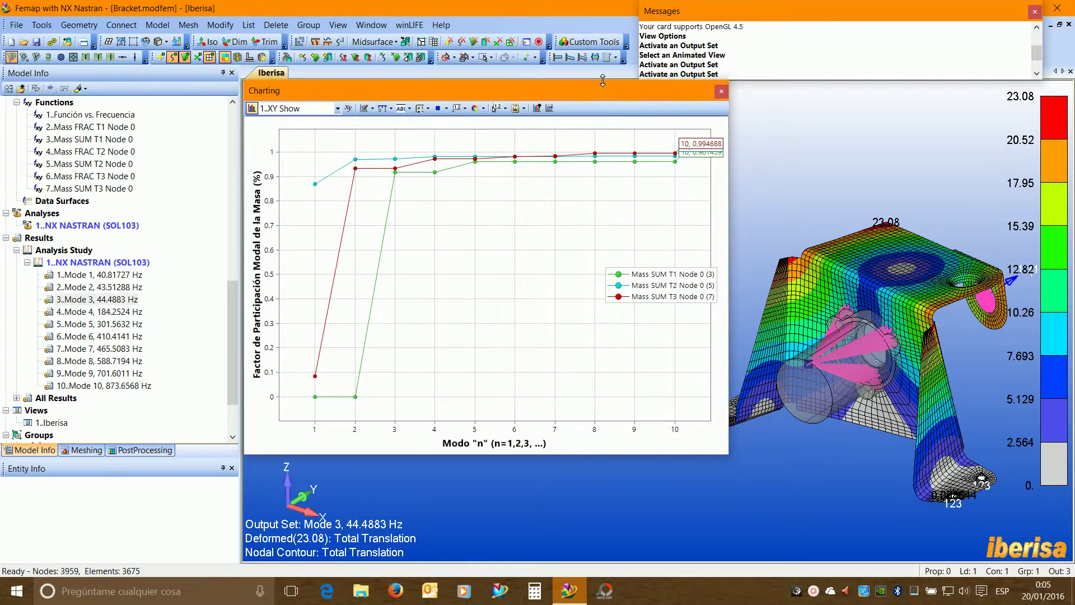
click(582, 57)
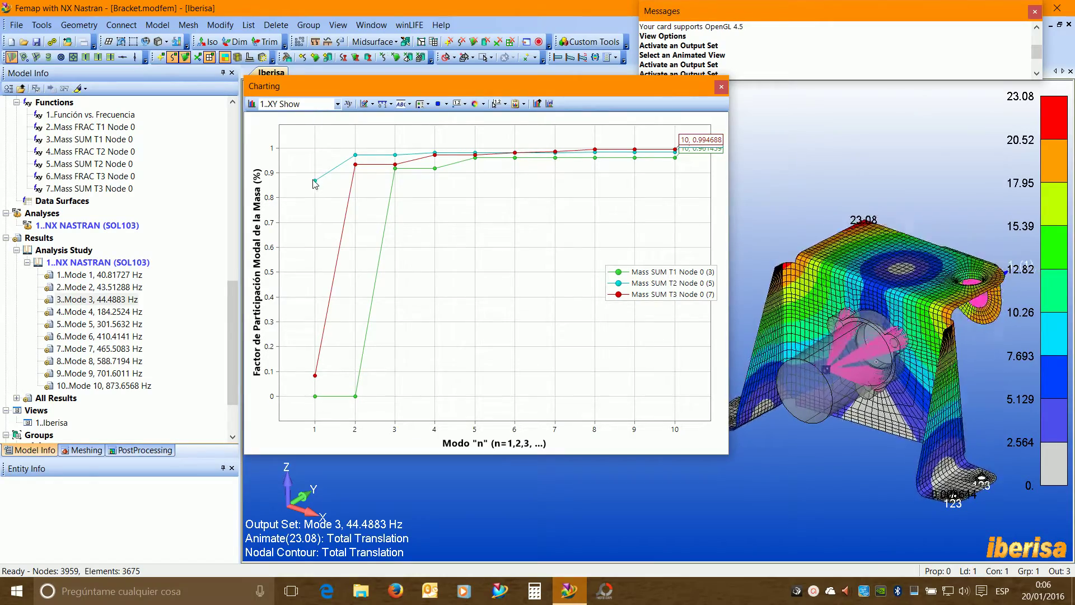
double_click(104, 275)
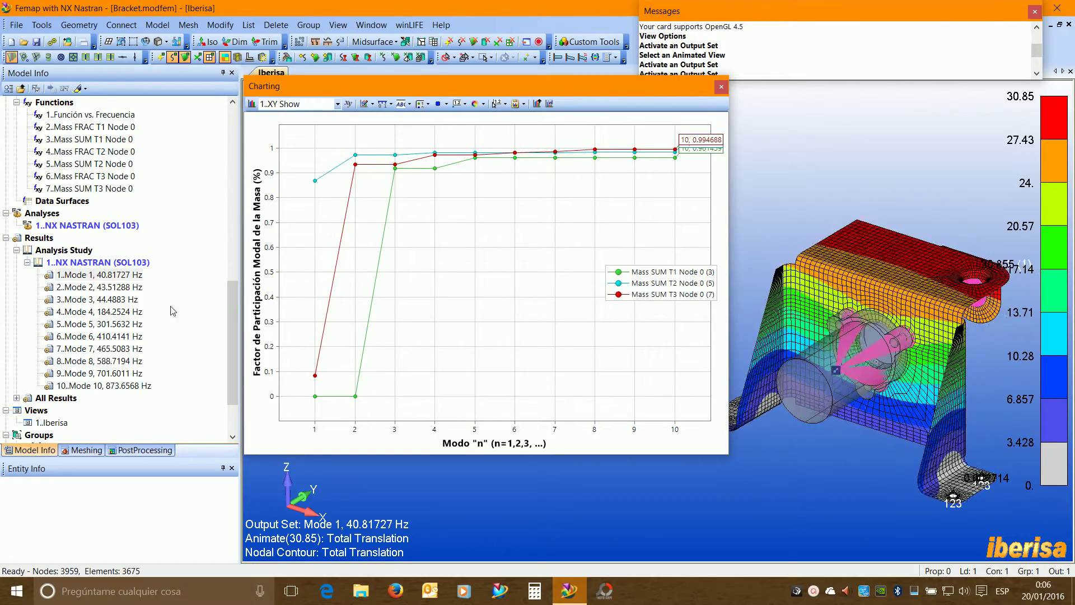
double_click(104, 288)
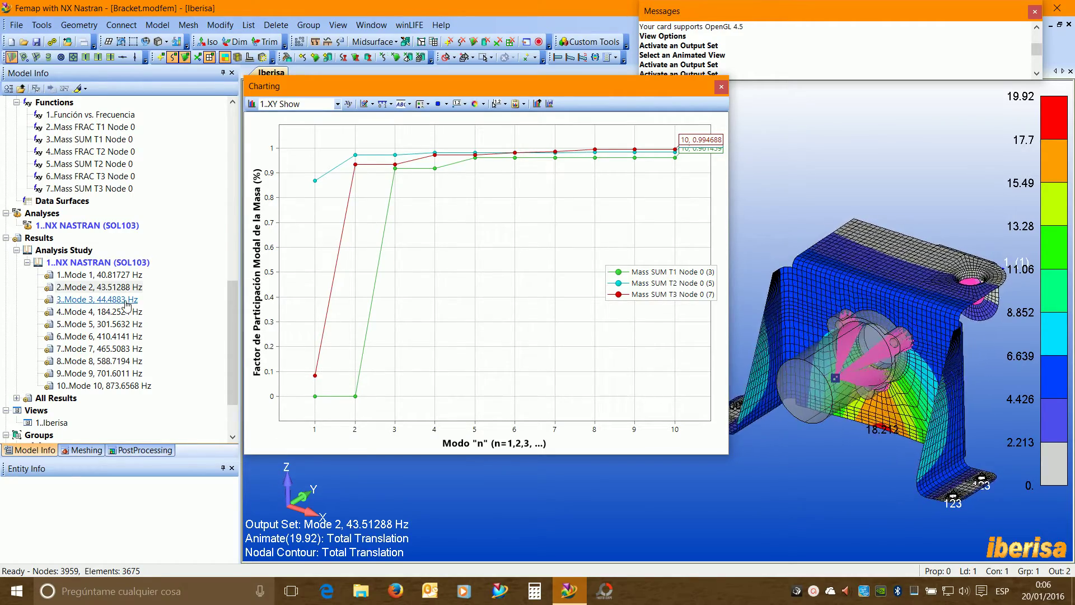
click(103, 288)
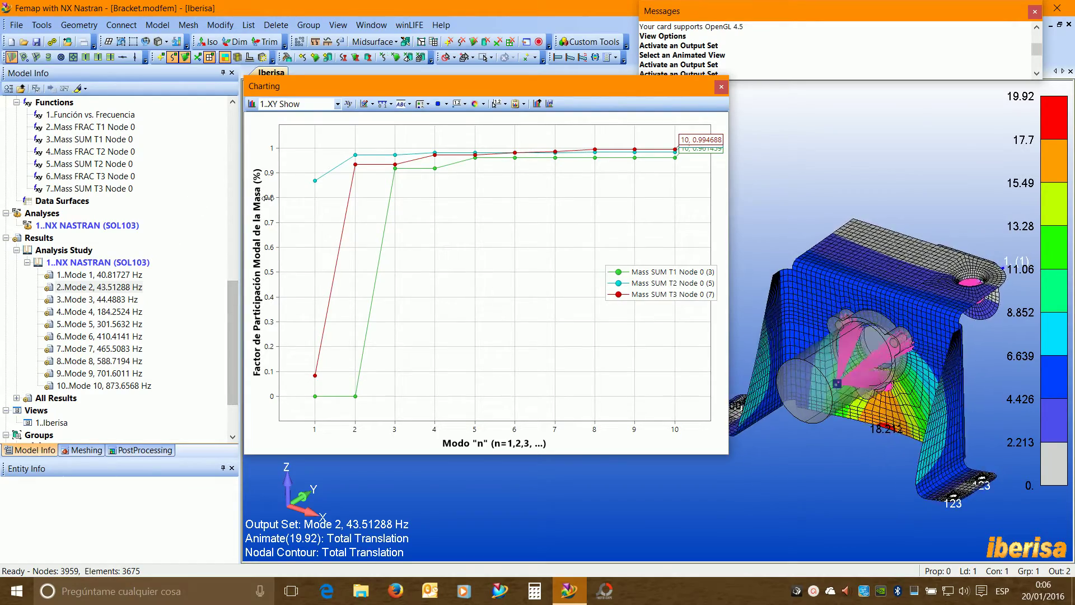
Plot the Mass FRAC T1, T2 and T3 Node 0 functions together in the chart.
click(103, 129)
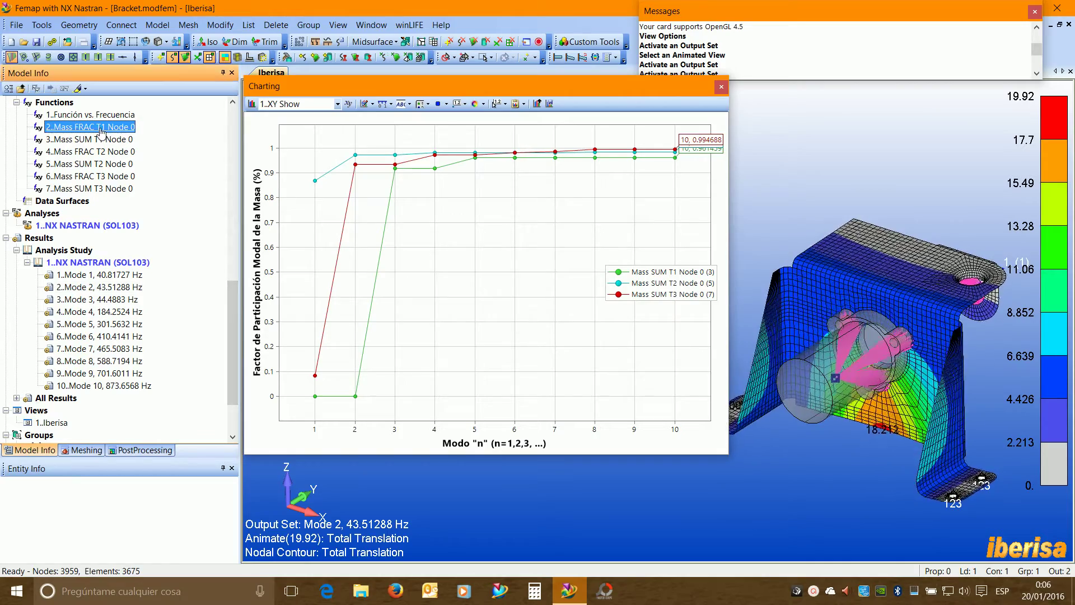
ctrl+click(101, 153)
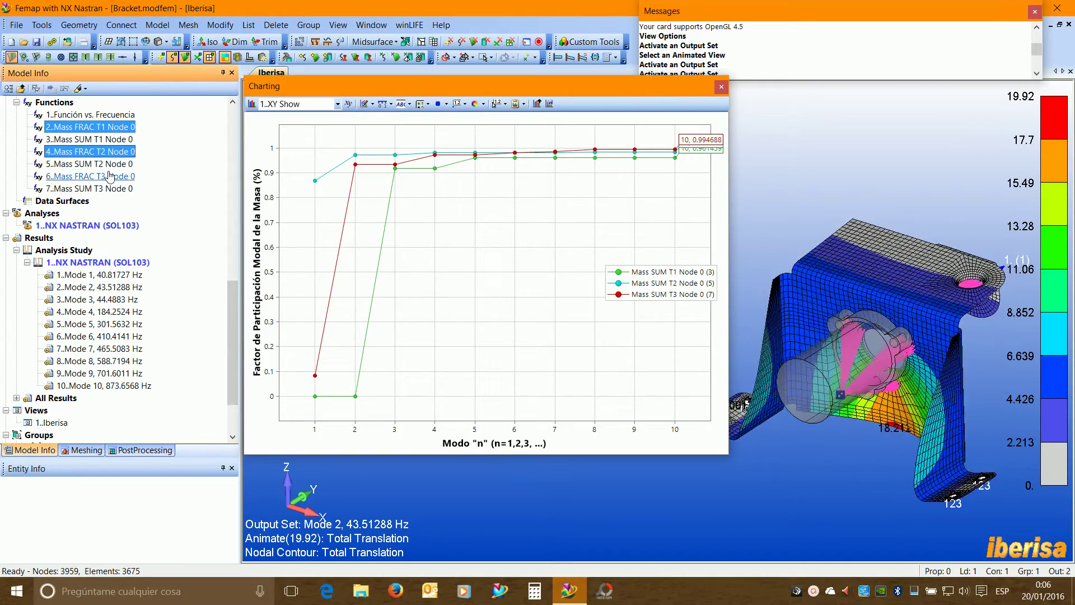
ctrl+click(104, 176)
right_click(104, 176)
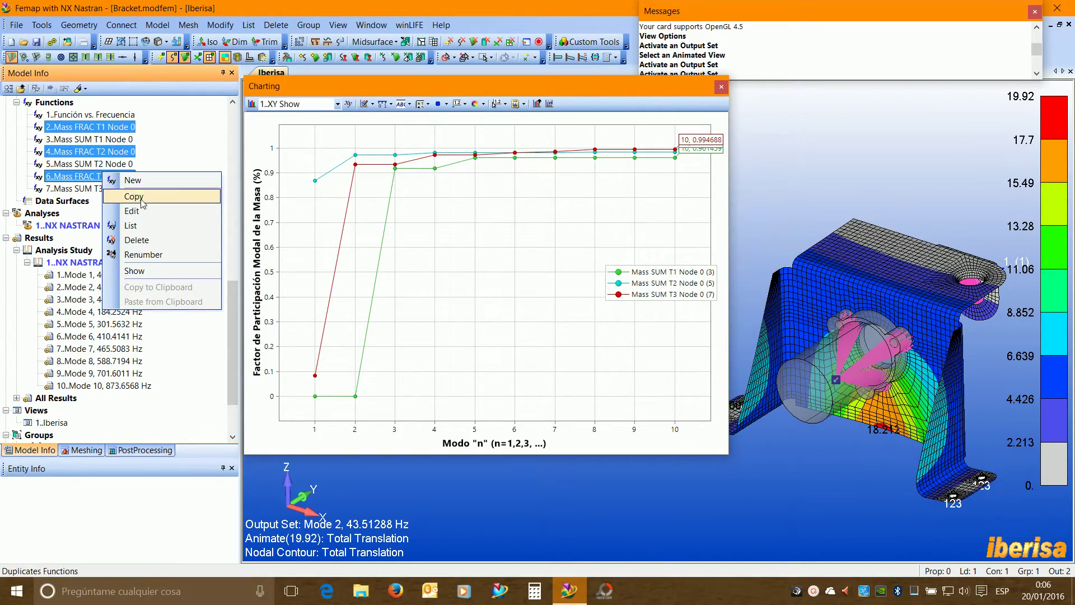
click(147, 272)
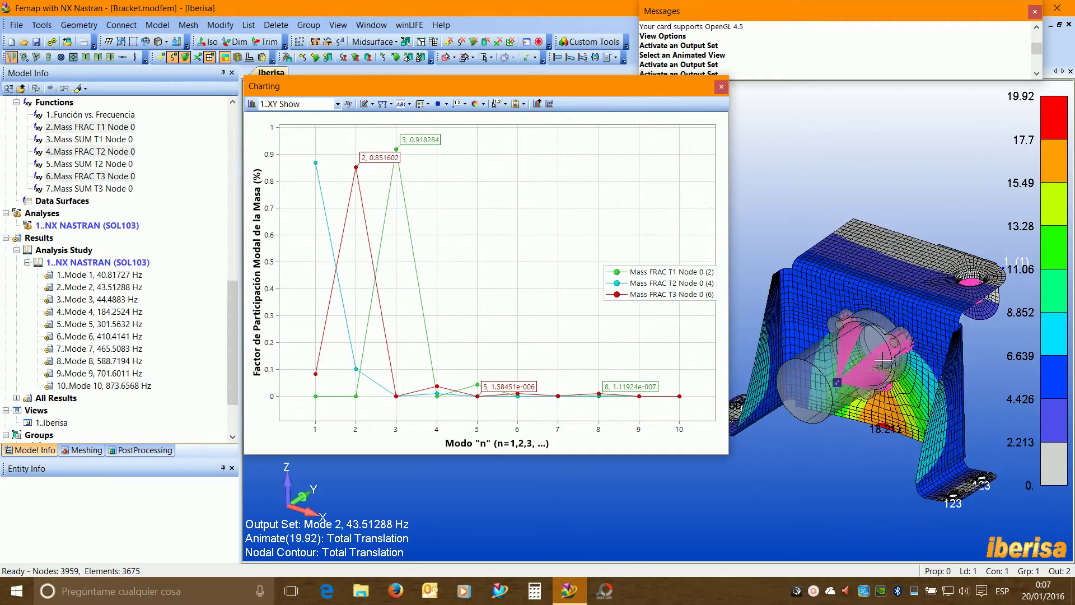
Activate the Mode 1 output set and show it as a static deformed view of the bracket.
double_click(112, 275)
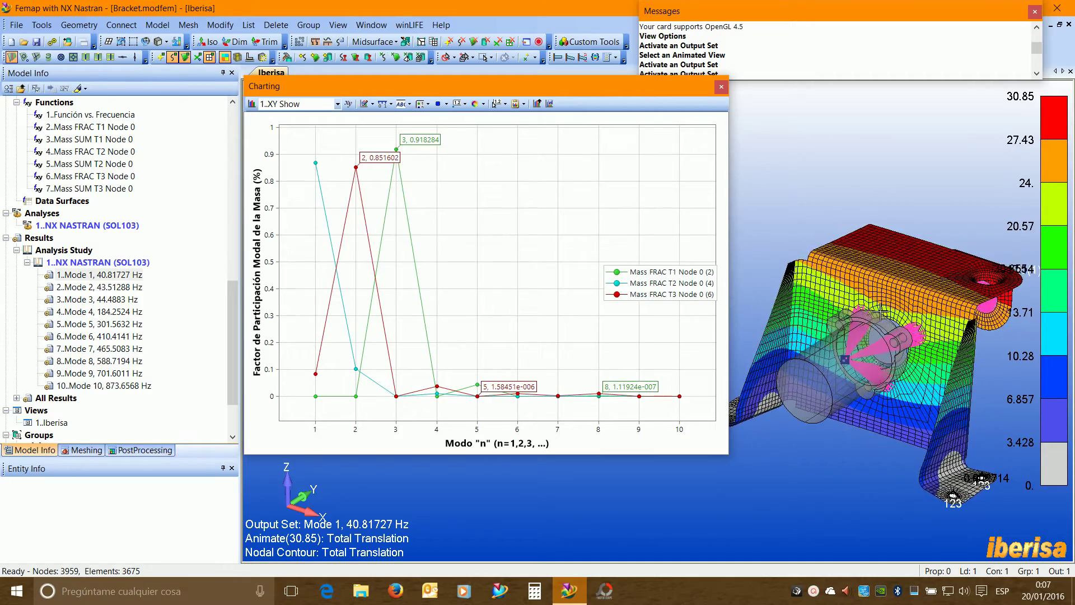
click(570, 57)
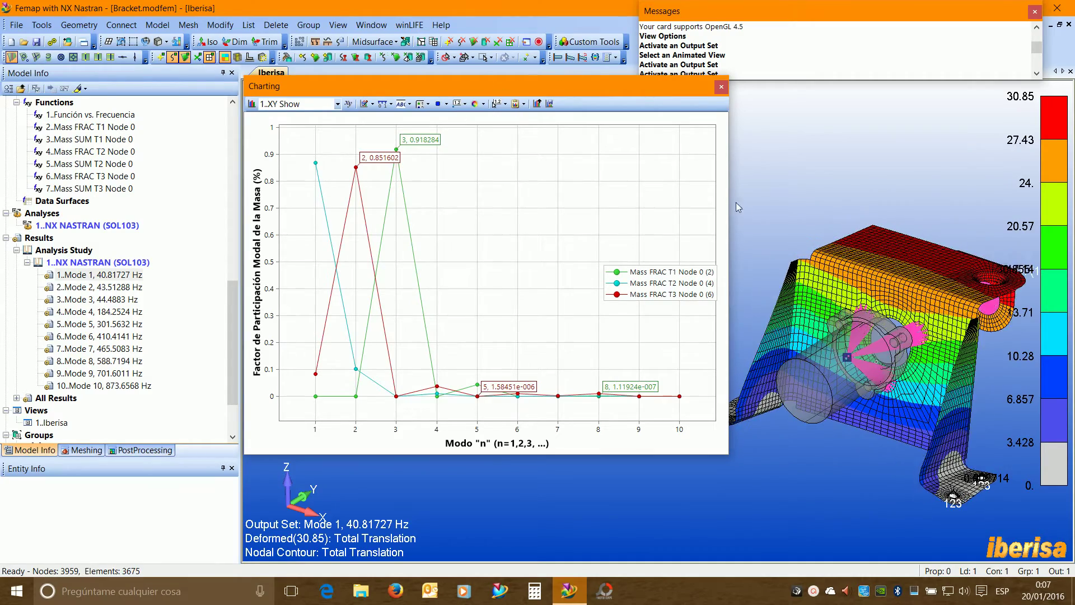
middle_drag(785, 247, 811, 309)
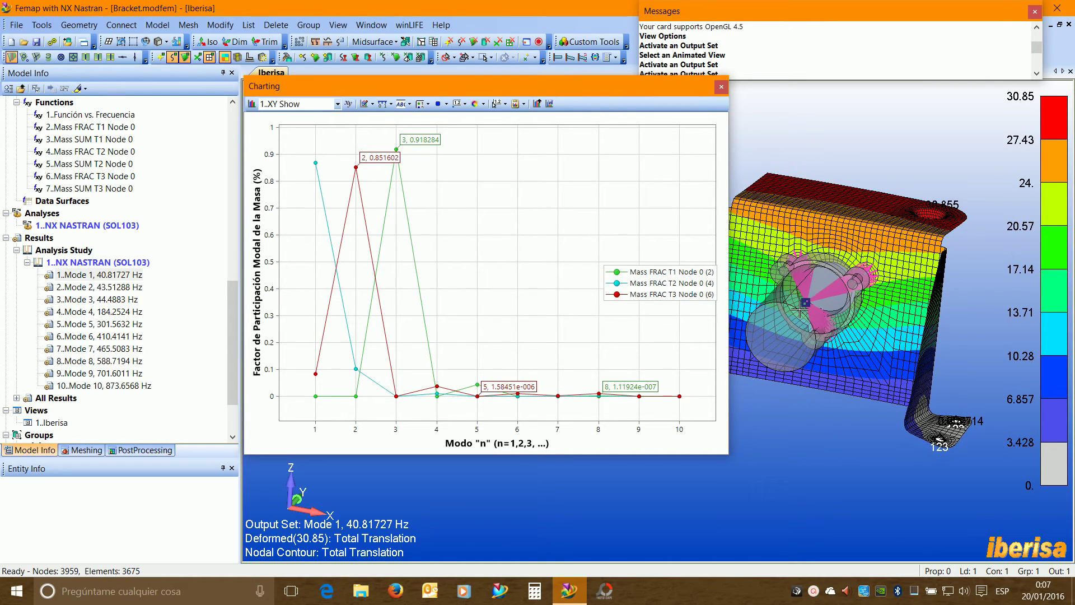
mouse_move(800, 309)
middle_down()
mouse_move(948, 290)
mouse_move(952, 280)
mouse_move(809, 298)
middle_up()
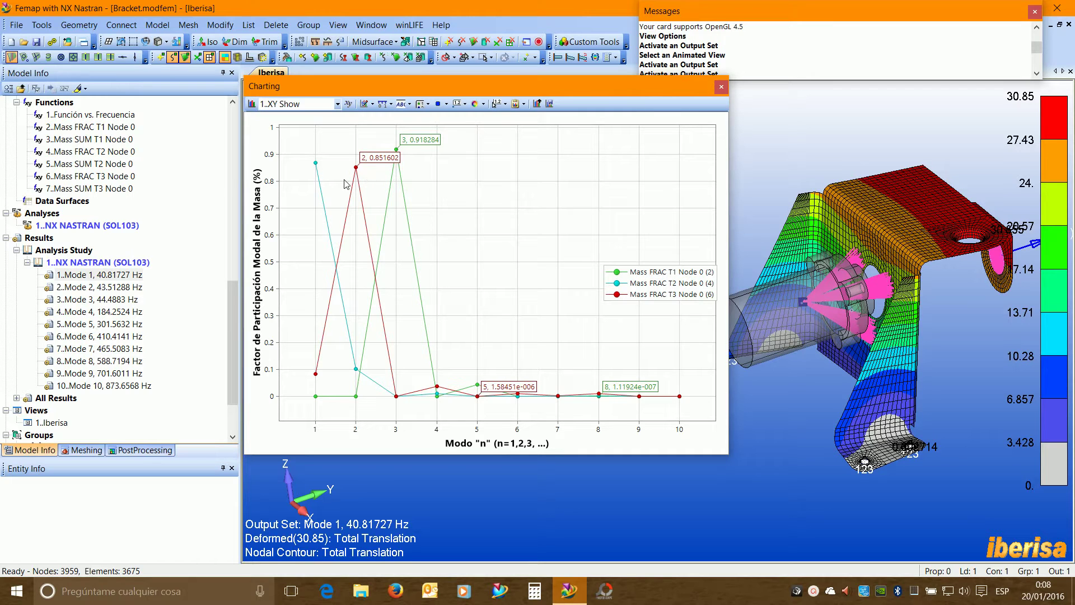
Plot the Mass SUM T1, T2 and T3 Node 0 functions together in the chart again.
click(101, 140)
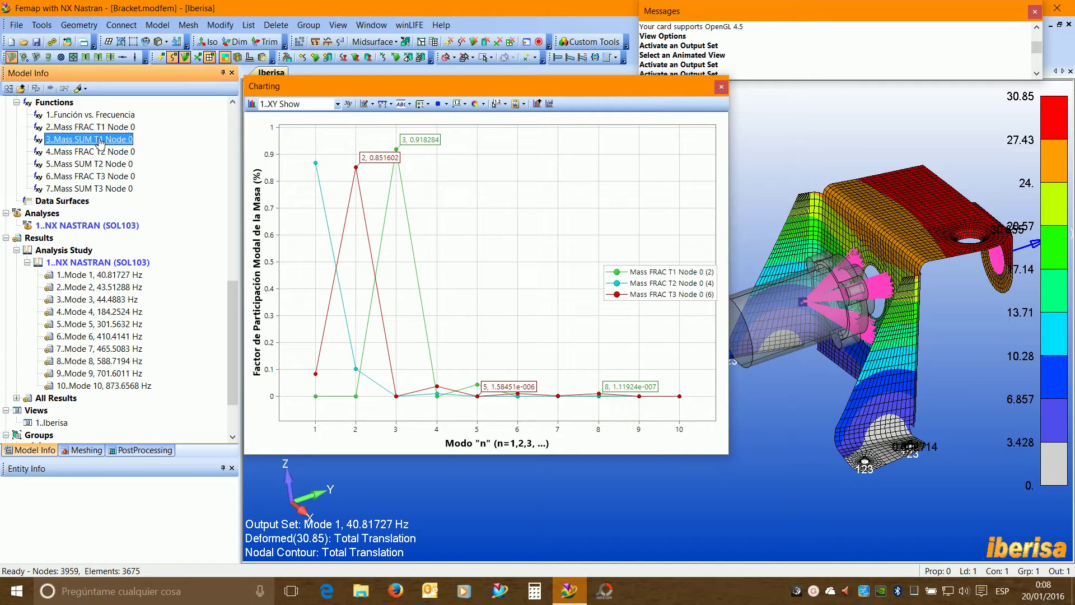
ctrl+click(106, 165)
ctrl+click(106, 189)
right_click(105, 189)
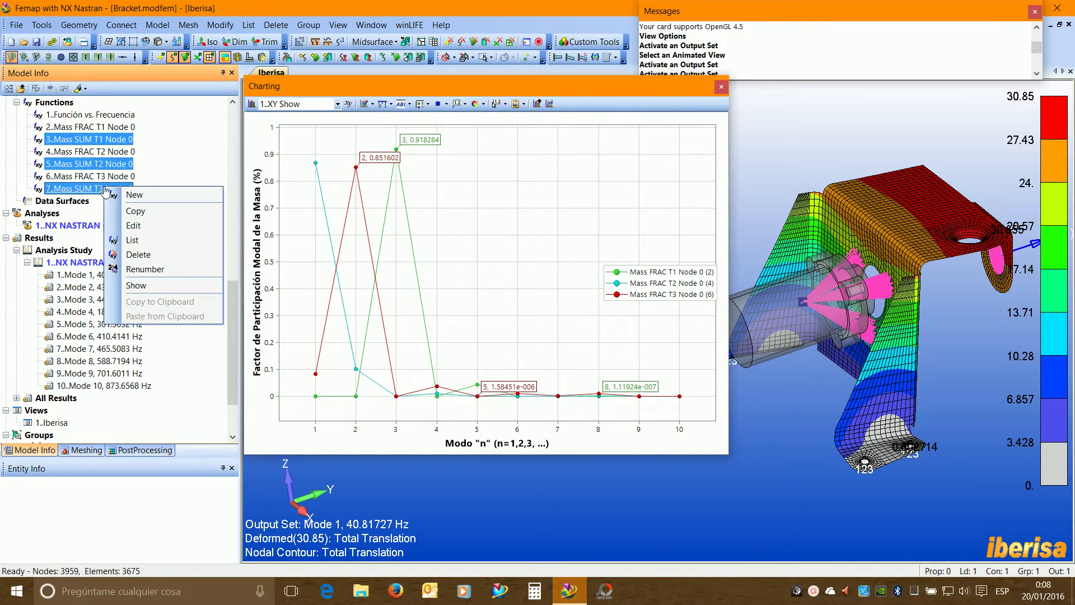
click(143, 286)
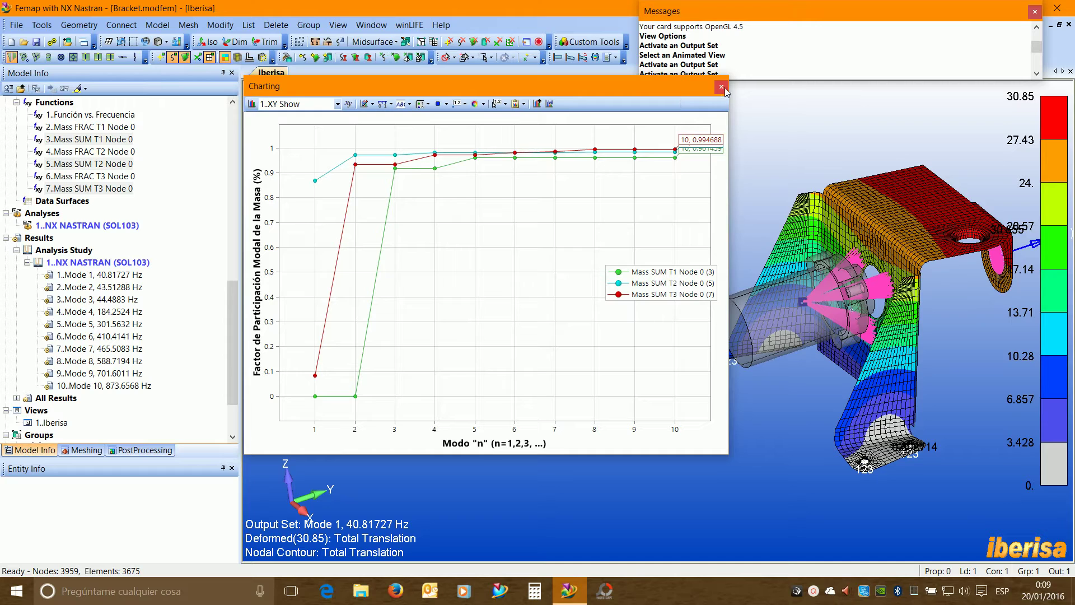
Delete all available charts in the Chart Manager and leave no chart active.
click(252, 104)
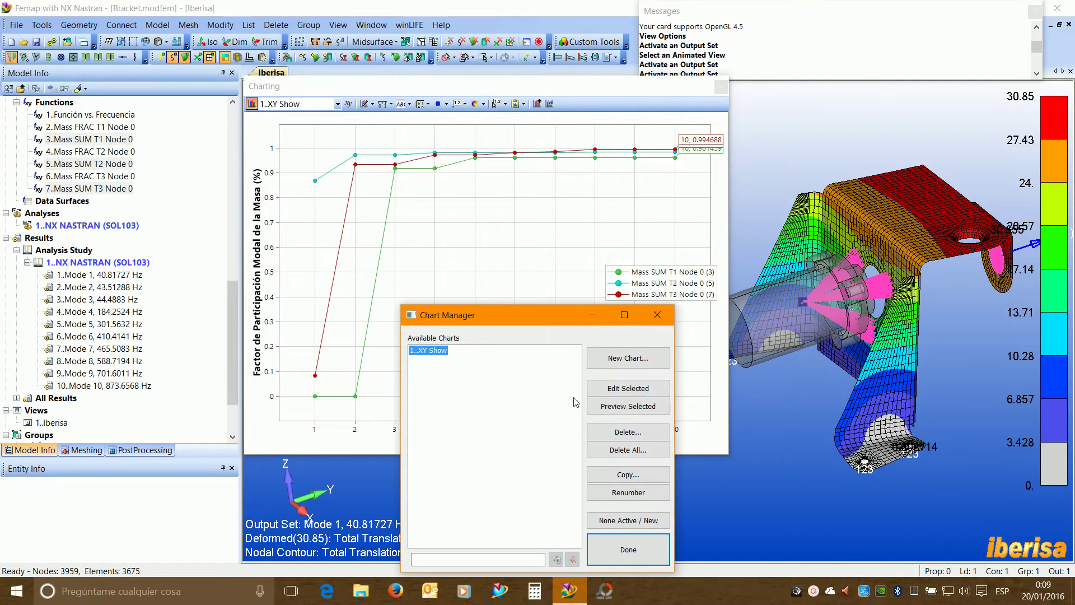
click(637, 450)
click(593, 321)
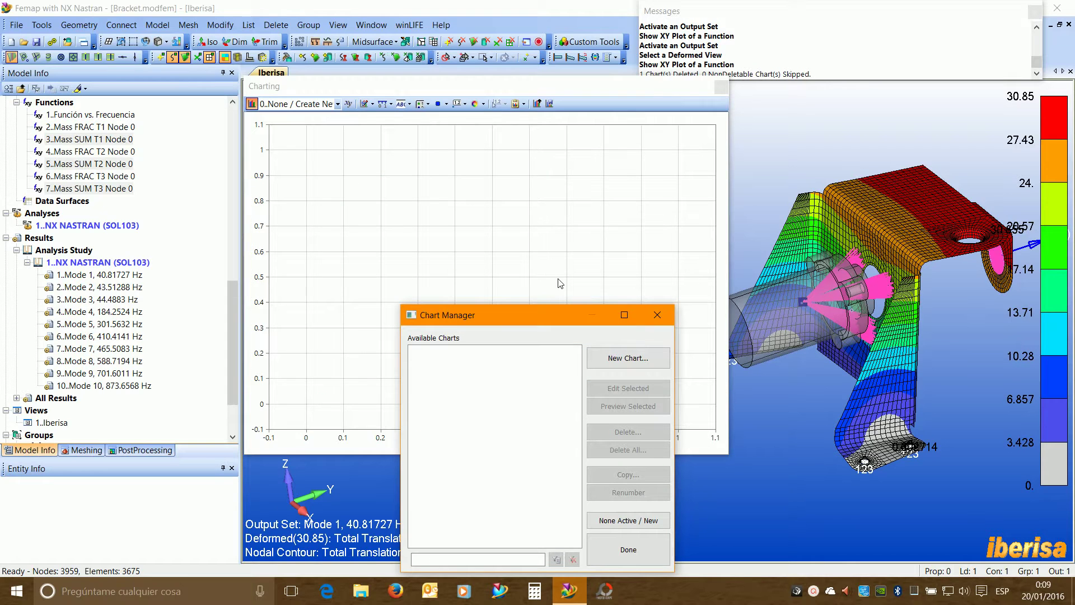
click(663, 521)
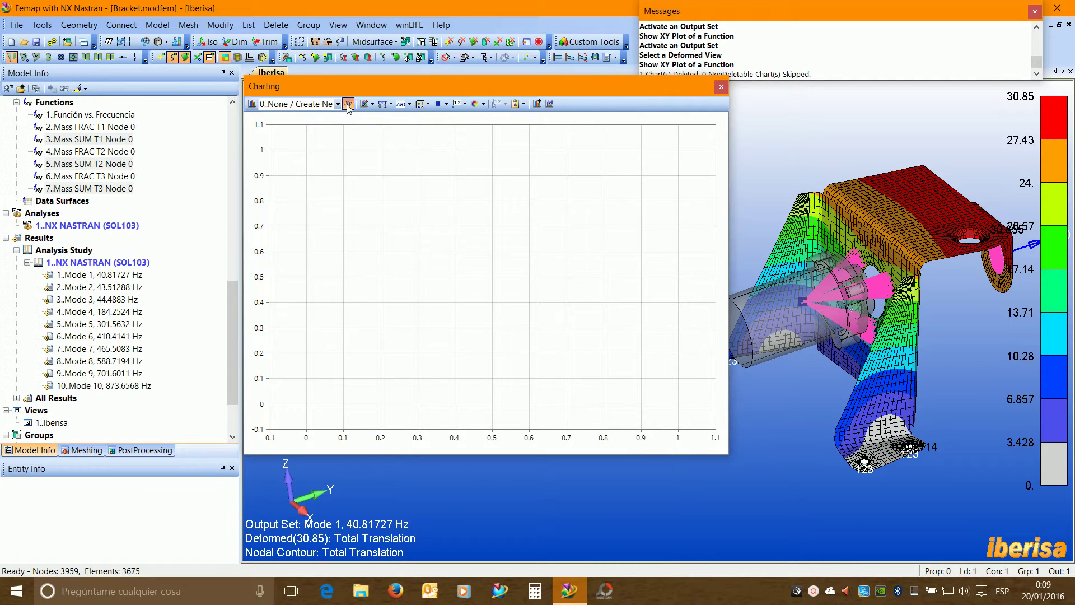
Delete all chart data series in the Chart Data Series Manager and close the Charting pane.
click(348, 104)
click(623, 451)
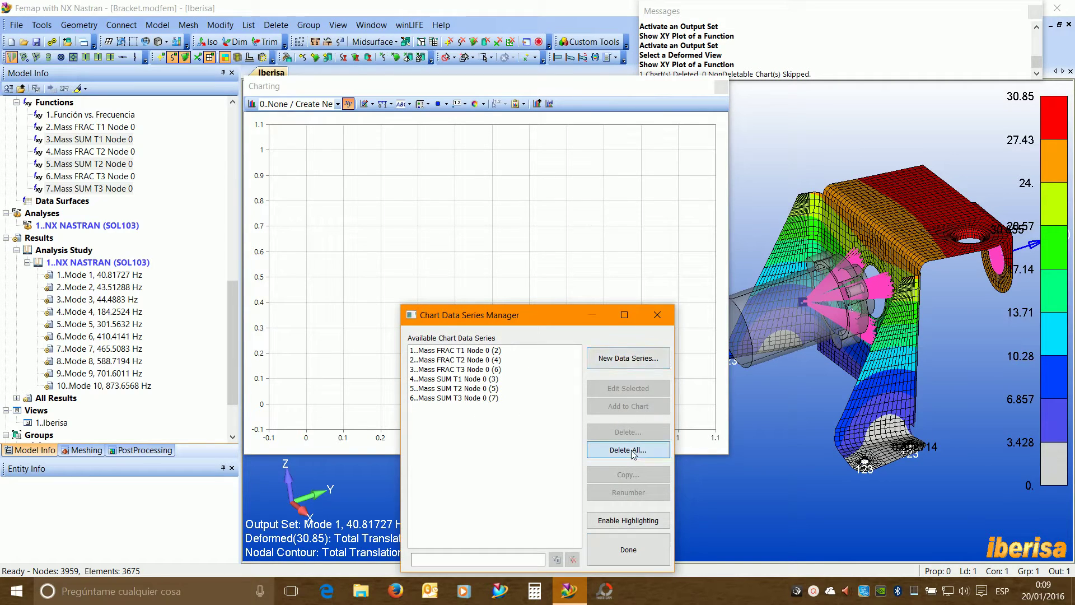
click(596, 314)
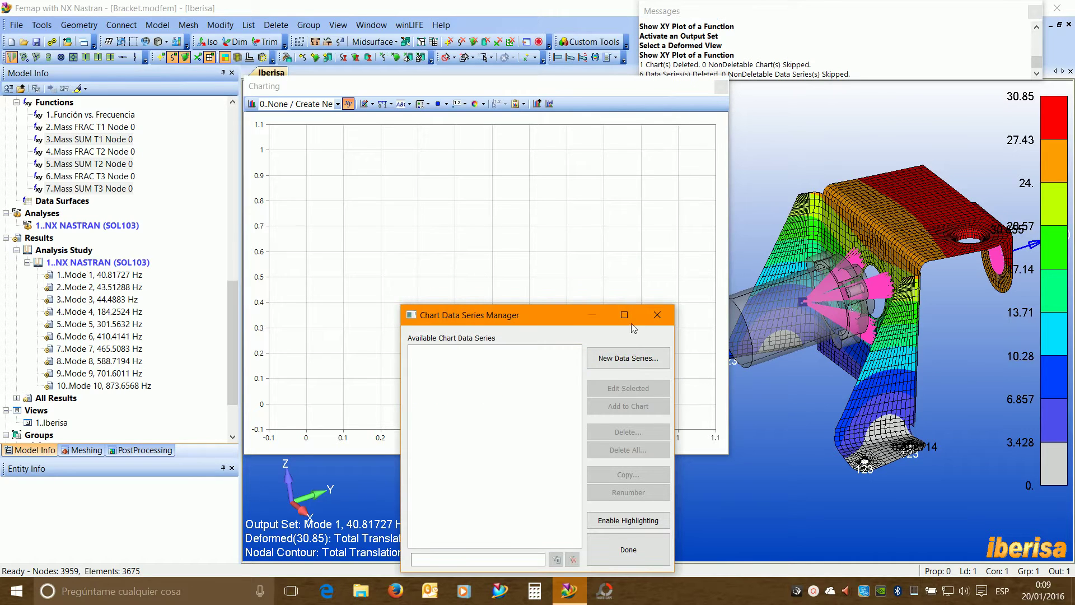
click(628, 550)
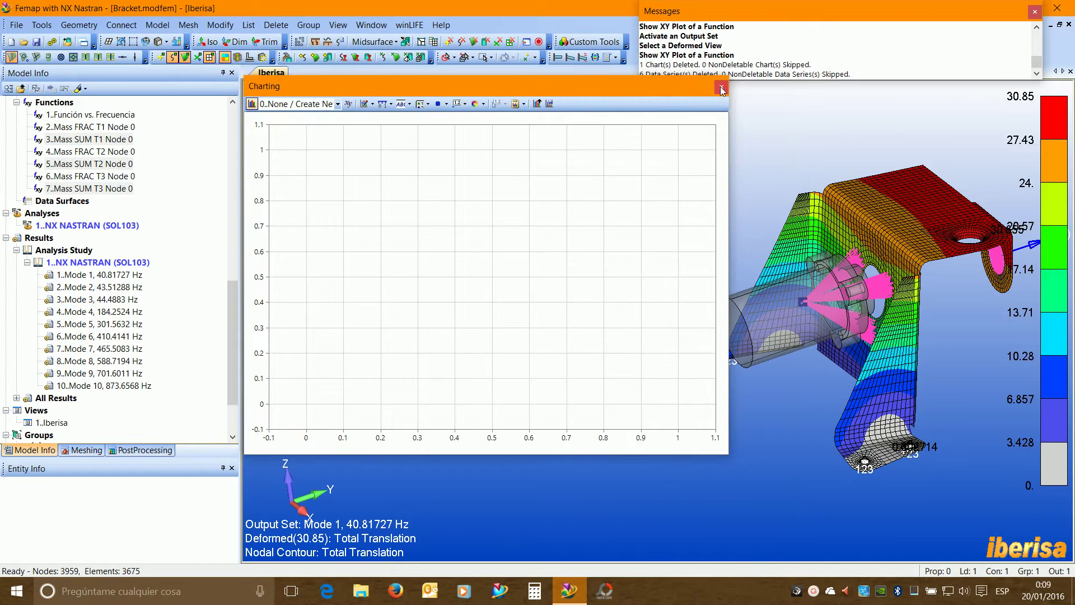
click(722, 88)
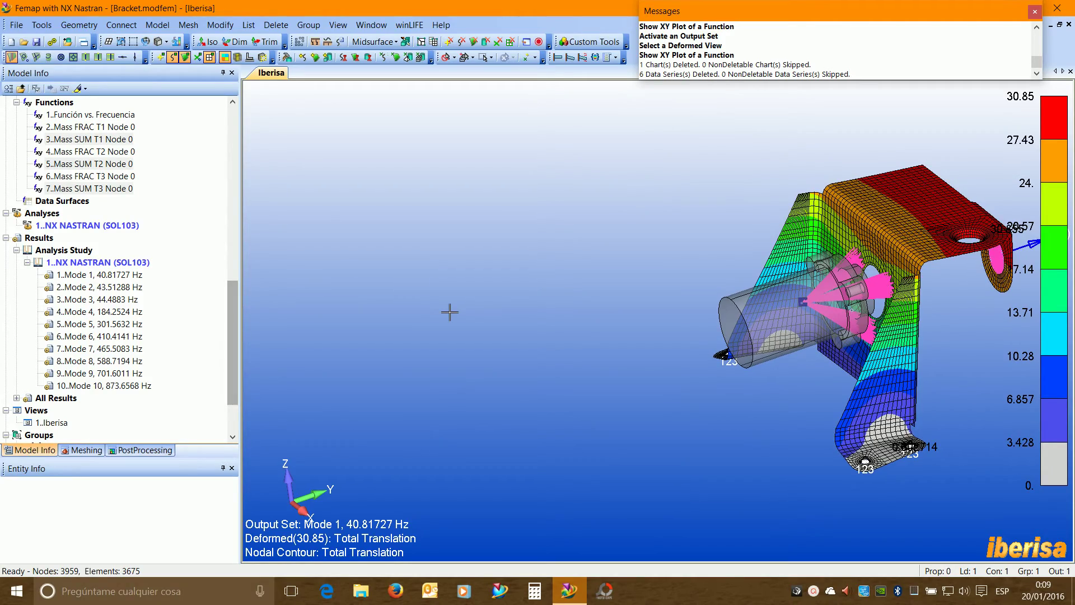
Review the FY component and frequency dependence in the "FY = 1 N vs. Frecuencia" load definition, leaving it unedited.
scroll(449, 312, up, 2)
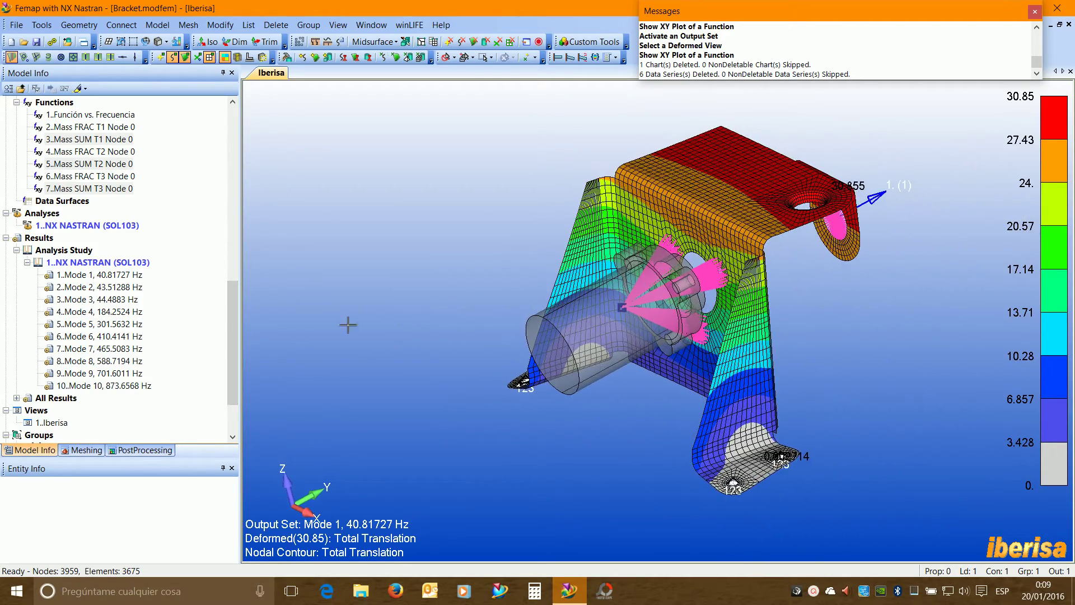
drag(231, 321, 233, 214)
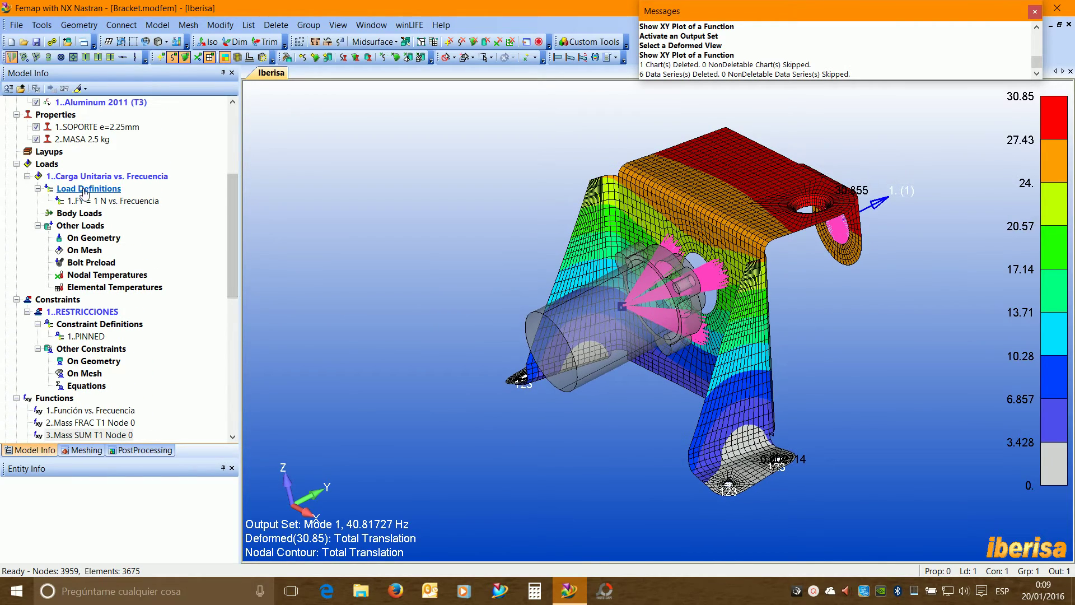
click(119, 201)
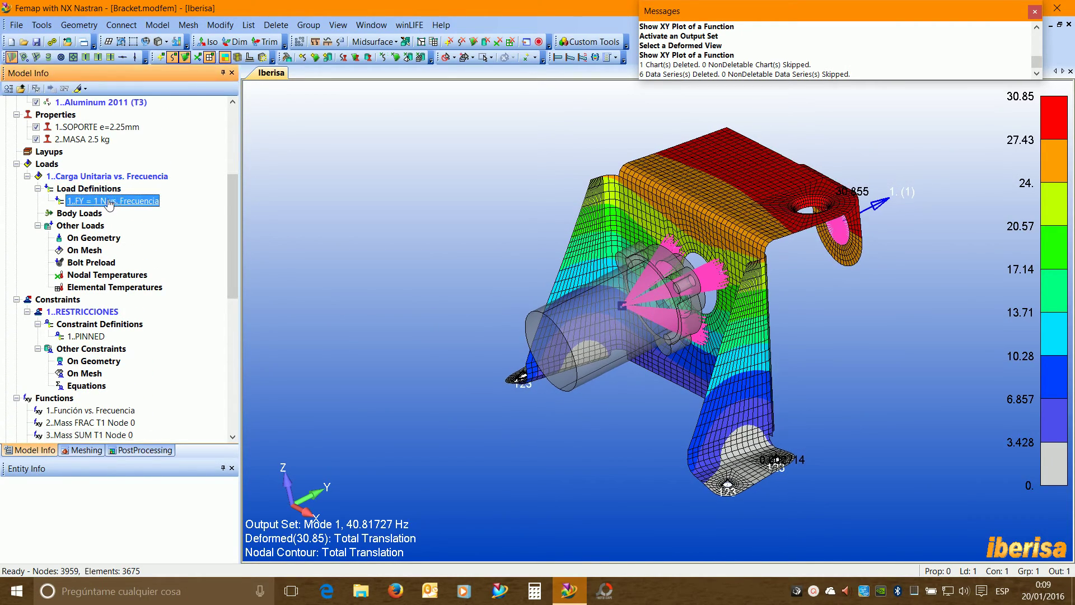
right_click(109, 202)
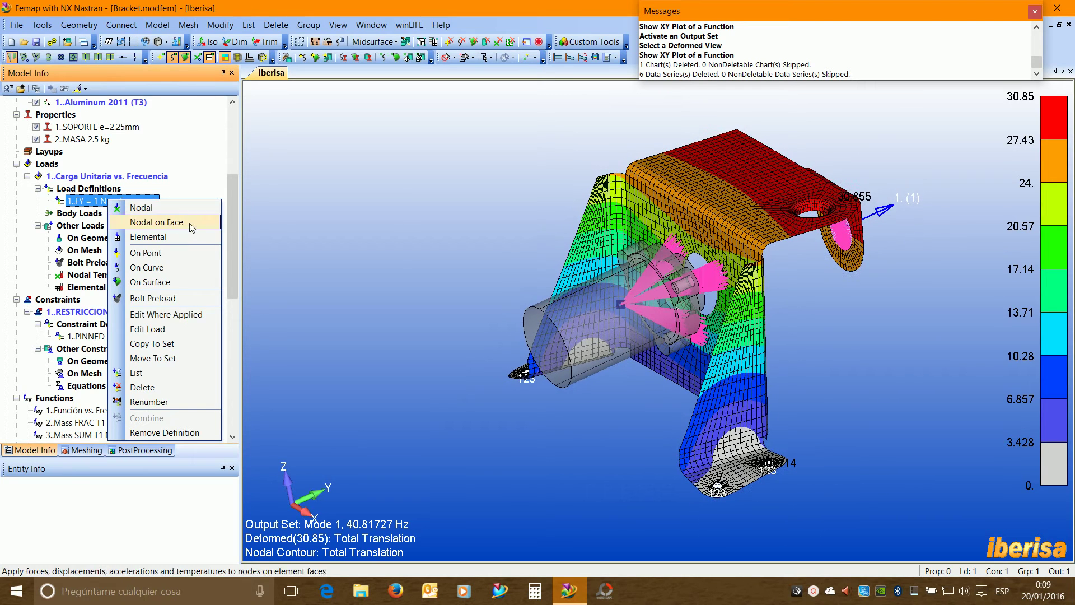
click(148, 329)
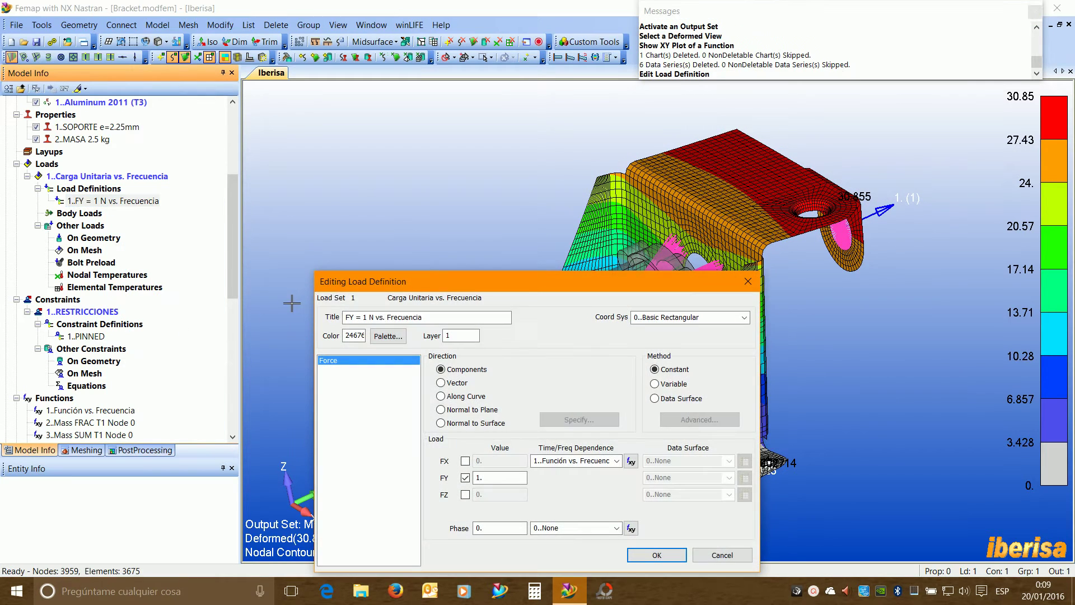
double_click(478, 478)
click(722, 556)
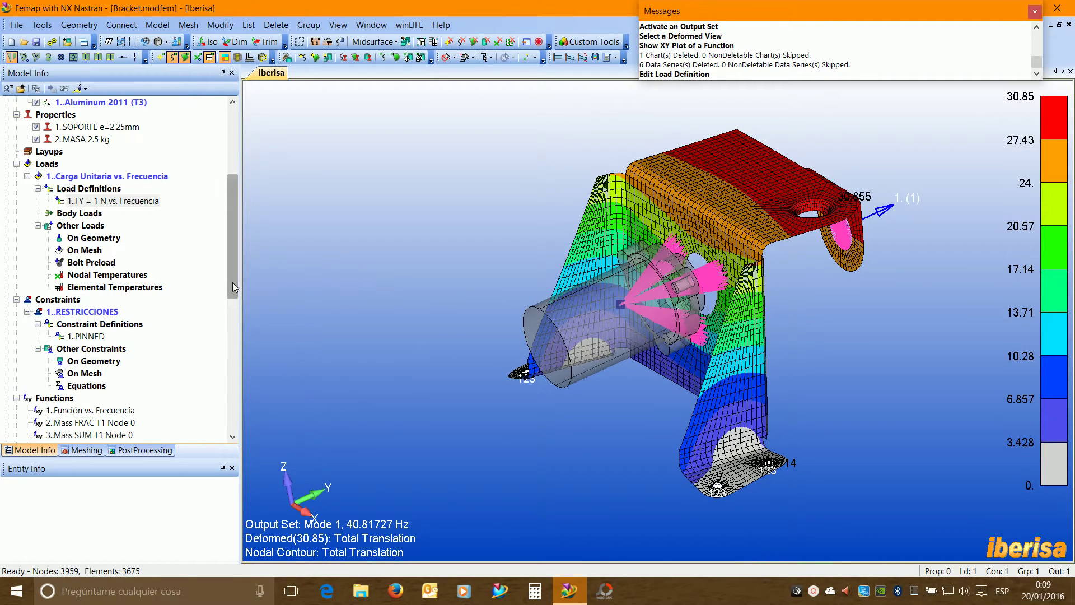
Delete all the Mass FRAC and Mass SUM functions from the model.
scroll(202, 336, down, 3)
right_click(61, 277)
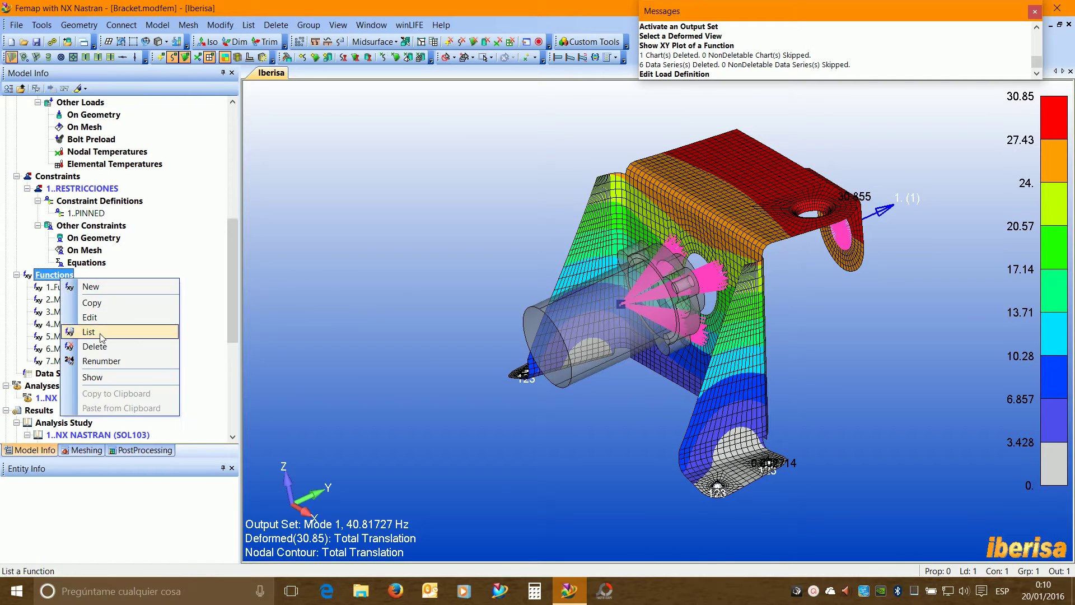
click(93, 346)
click(587, 315)
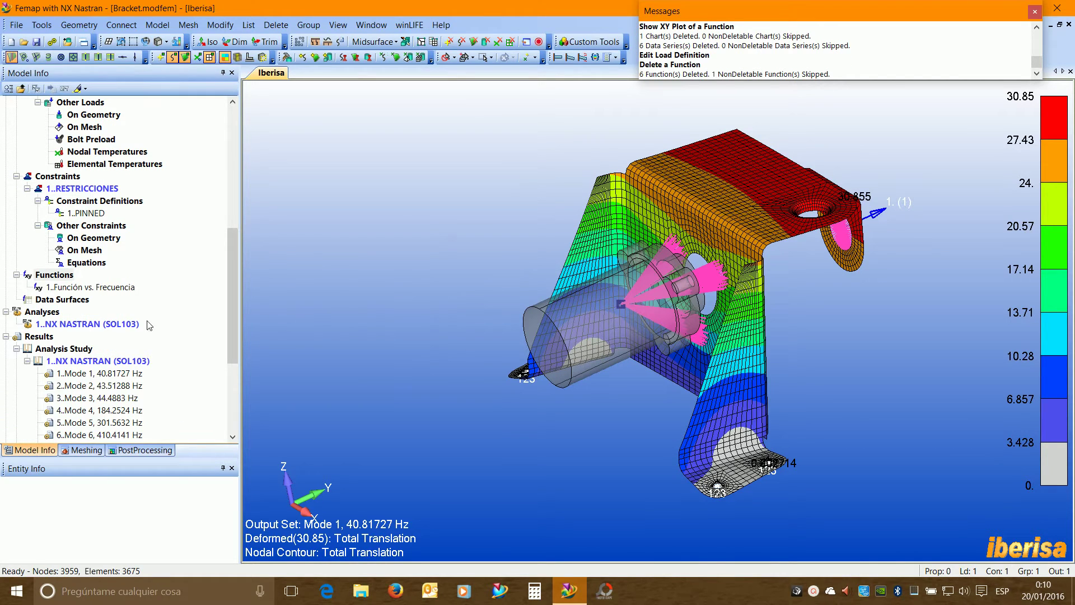
Review the definition of the "Función vs. Frecuencia" function and inspect the load's application point on the bracket.
click(85, 288)
right_click(86, 290)
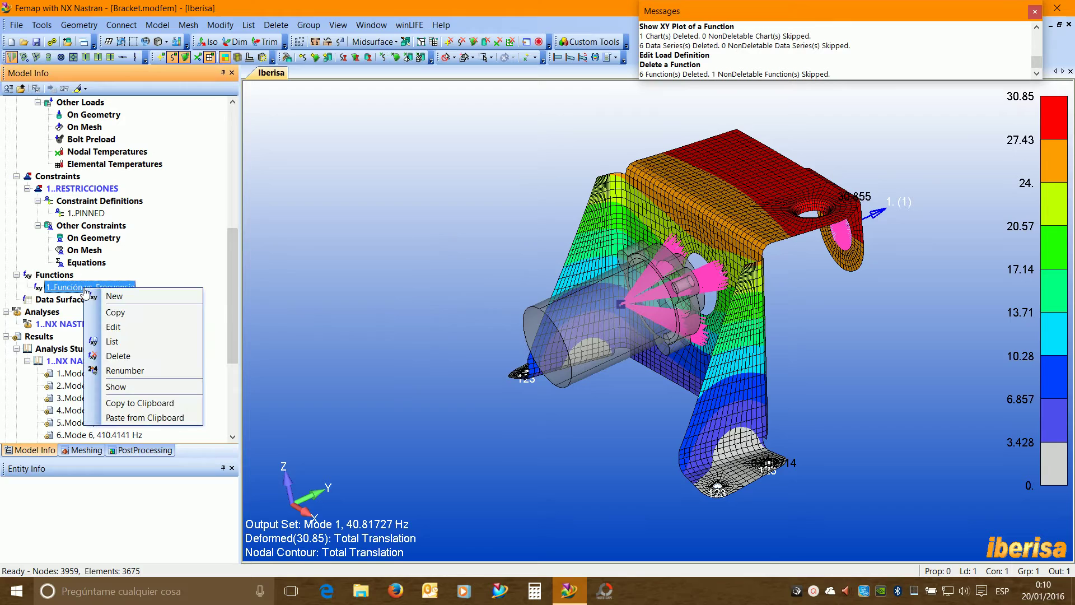
click(115, 328)
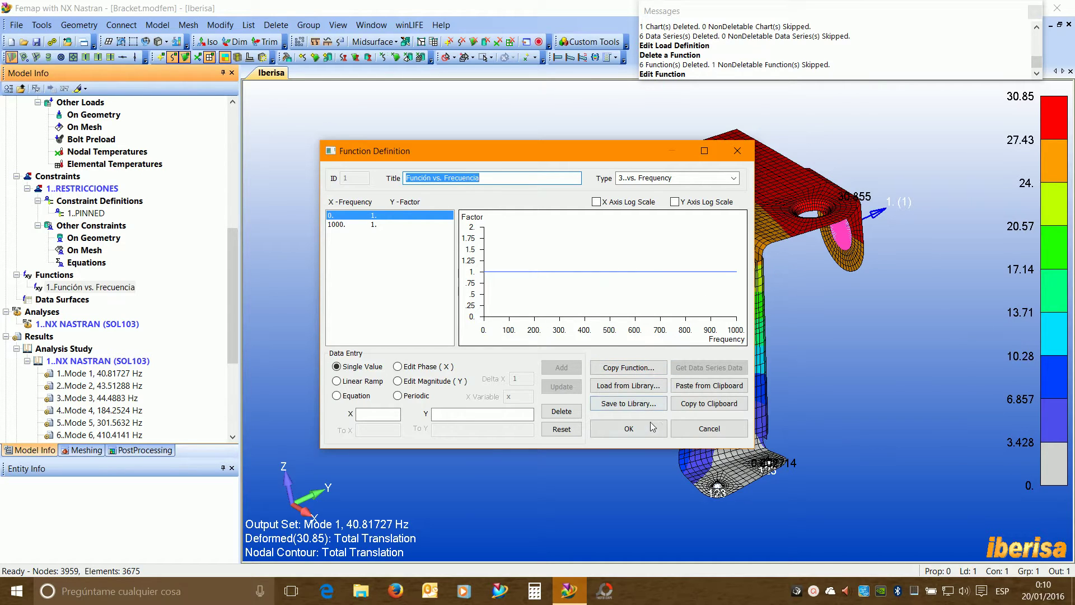
click(629, 429)
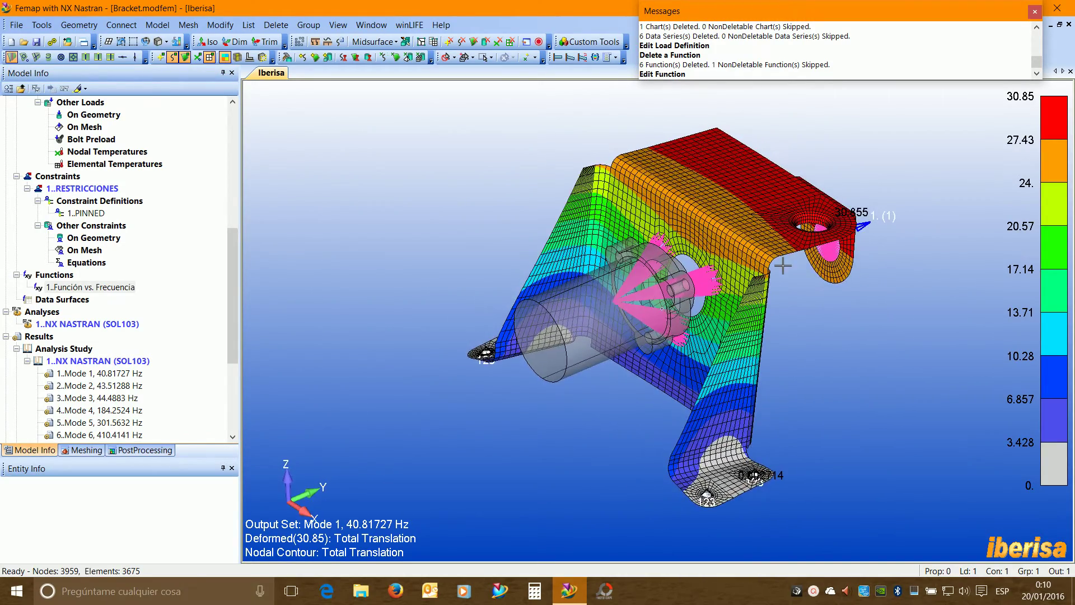
middle_drag(690, 301, 755, 363)
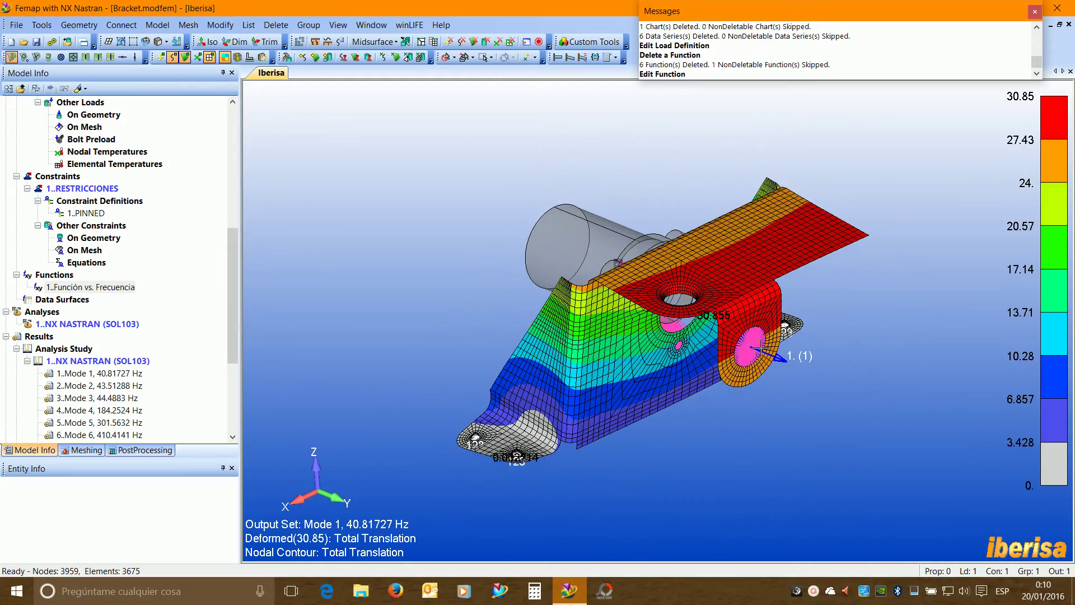
Inspect the load application point, the concentrated mass with its rigid links, and the SOPORTE and MASA properties.
scroll(812, 355, up, 6)
scroll(812, 355, up, 1)
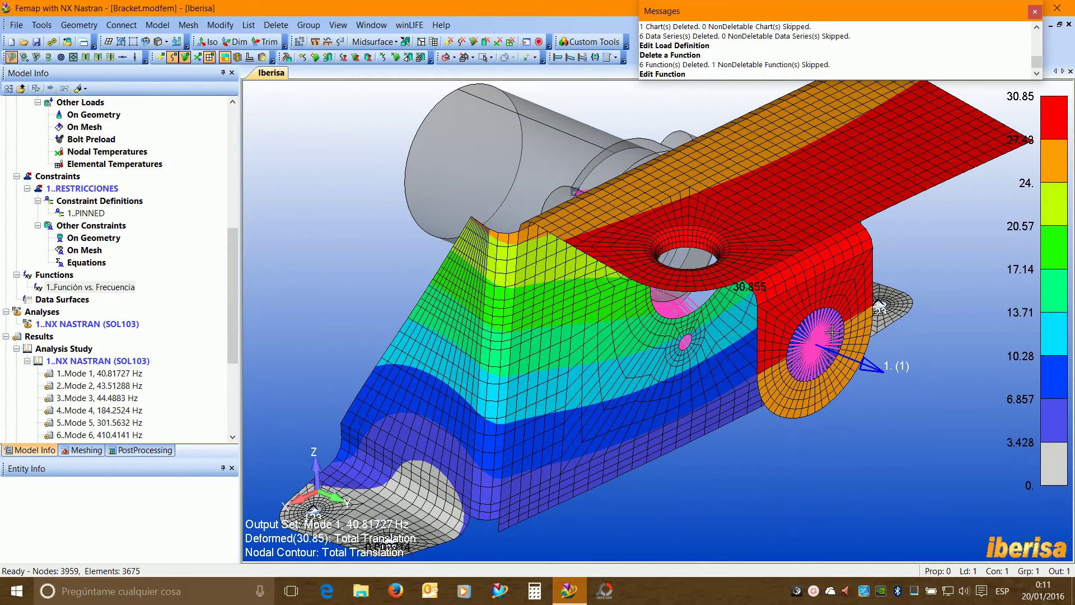
ctrl+middle_drag(833, 332, 833, 255)
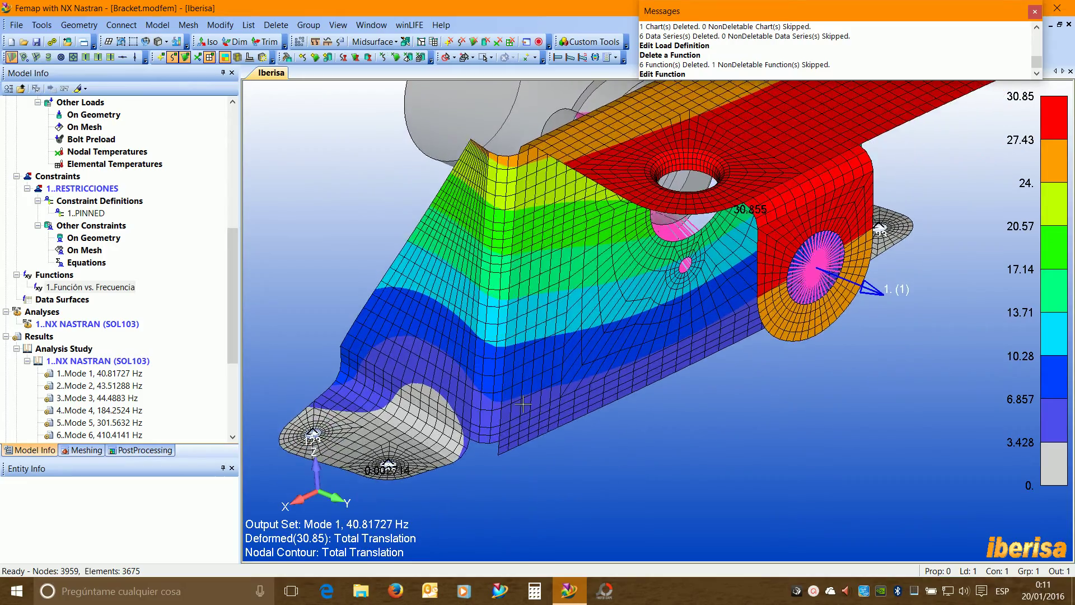
middle_drag(523, 404, 588, 145)
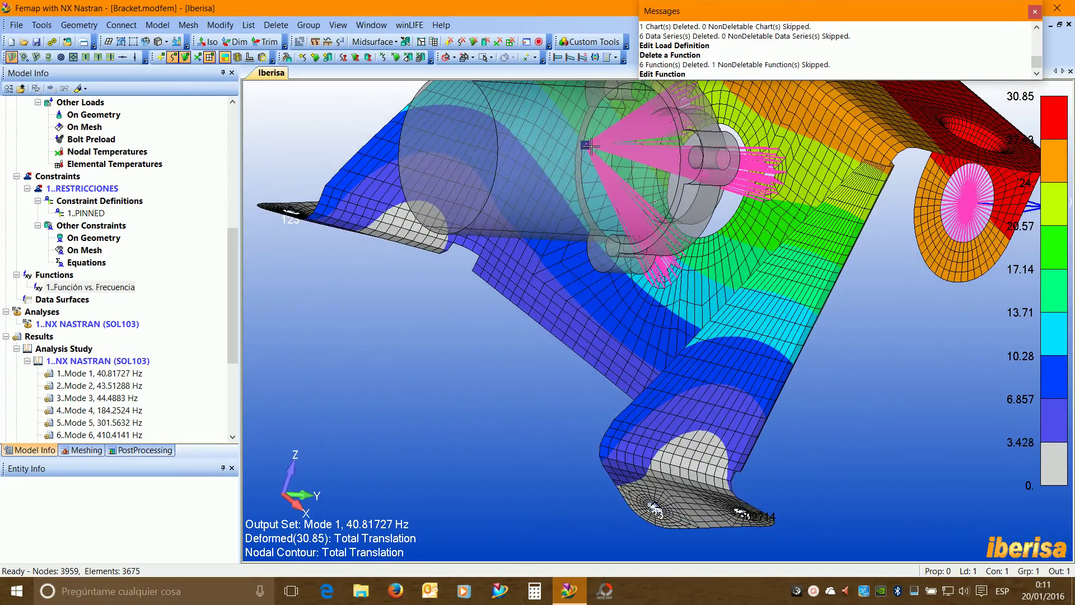
drag(235, 249, 235, 168)
click(90, 226)
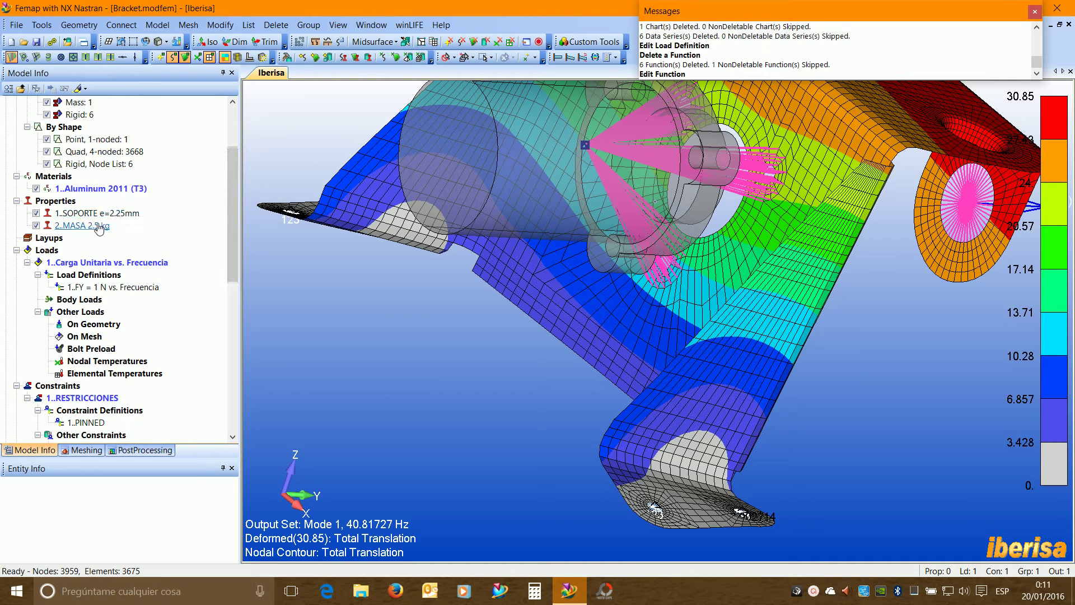
click(109, 214)
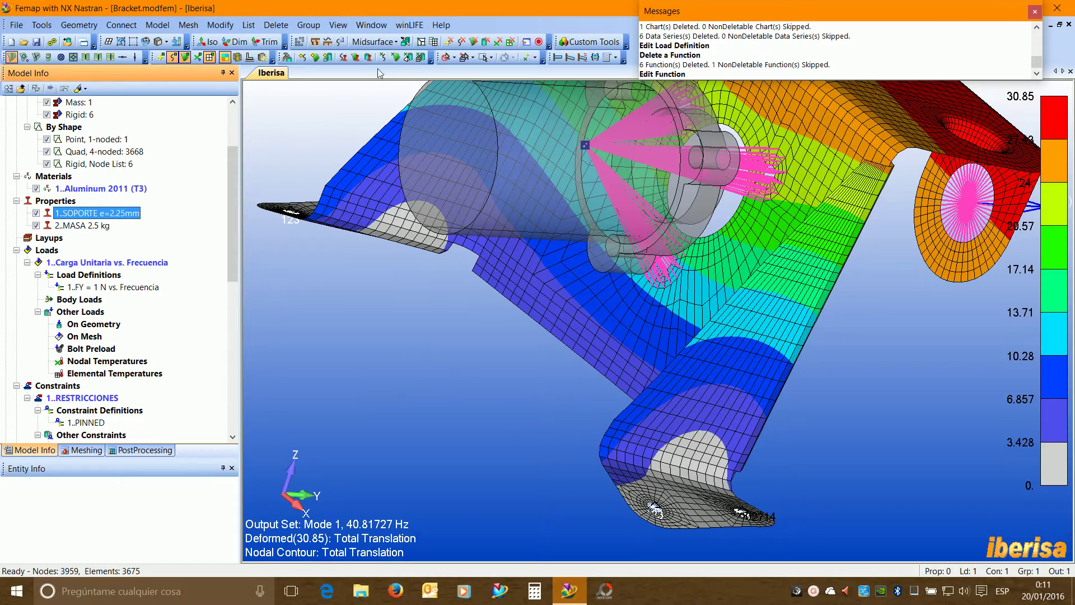
Display the bracket's element thicknesses to inspect the shell model, and turn the thickness display off again.
click(249, 57)
middle_drag(726, 468, 648, 420)
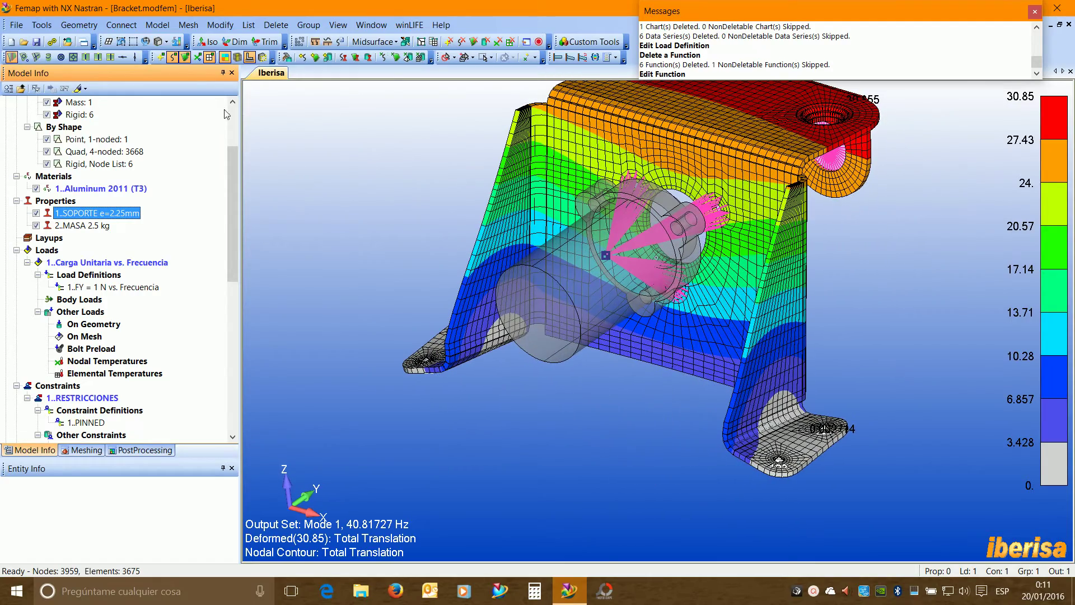
click(194, 58)
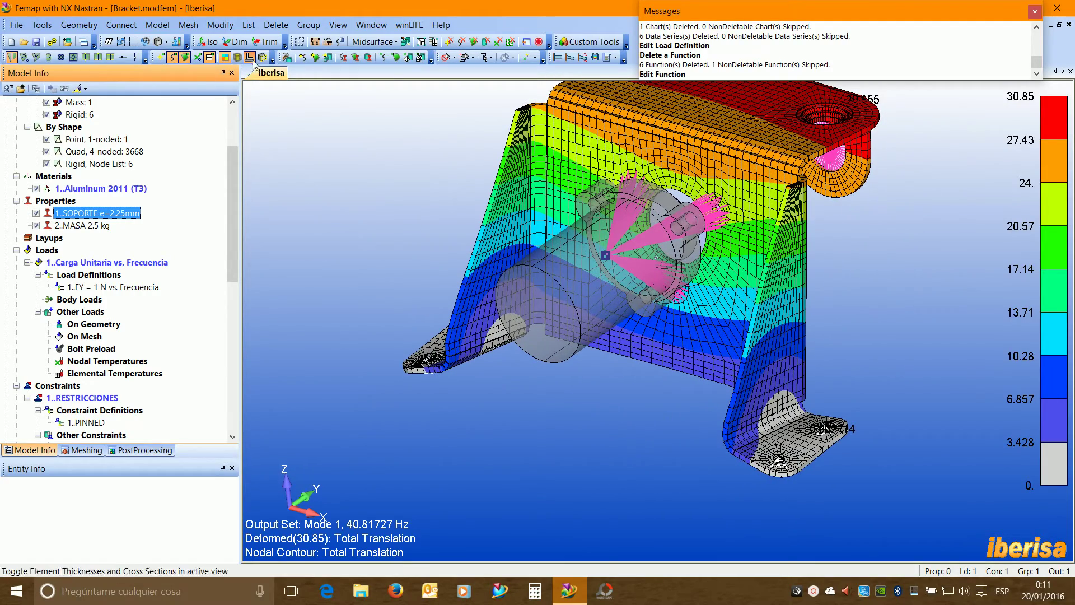
Examine the modes in the NX NASTRAN (SOL103) study and the loaded hole on the bracket's deformed Mode 1 shape.
drag(233, 261, 235, 424)
click(88, 201)
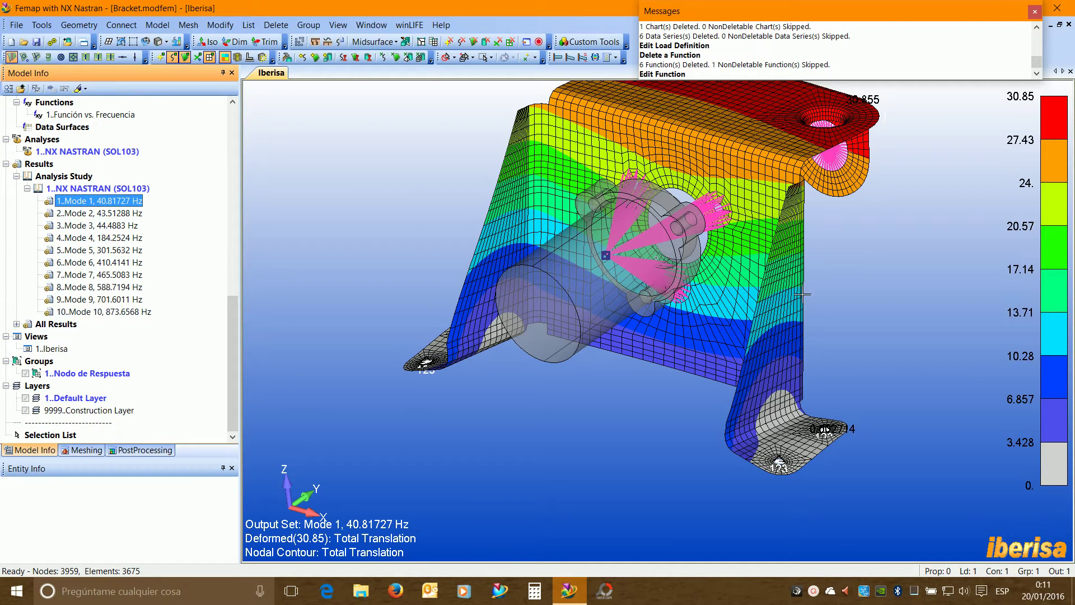
mouse_move(819, 240)
middle_down()
mouse_move(818, 211)
mouse_move(817, 223)
middle_up()
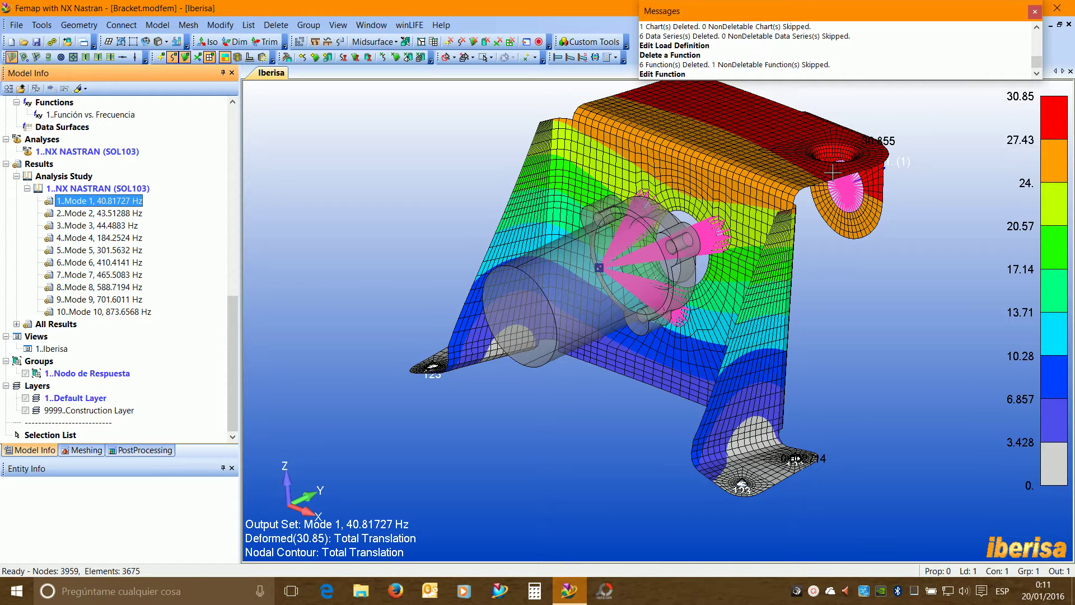
middle_drag(831, 201, 851, 185)
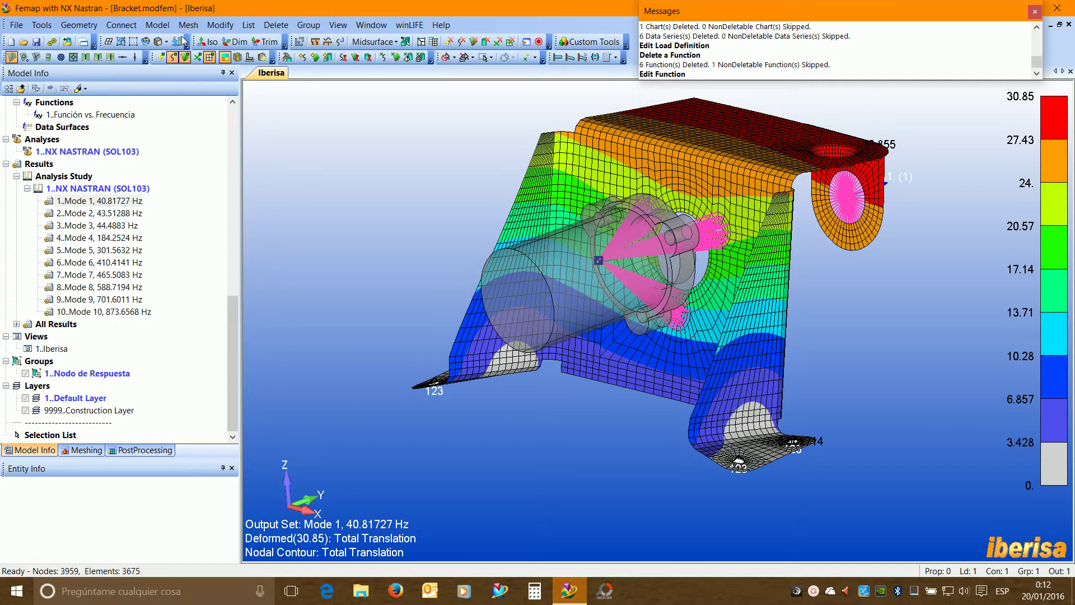
Open a Forced Response Analysis from the modal output and delete the existing FREQ and FREQ4 frequency lists.
click(158, 25)
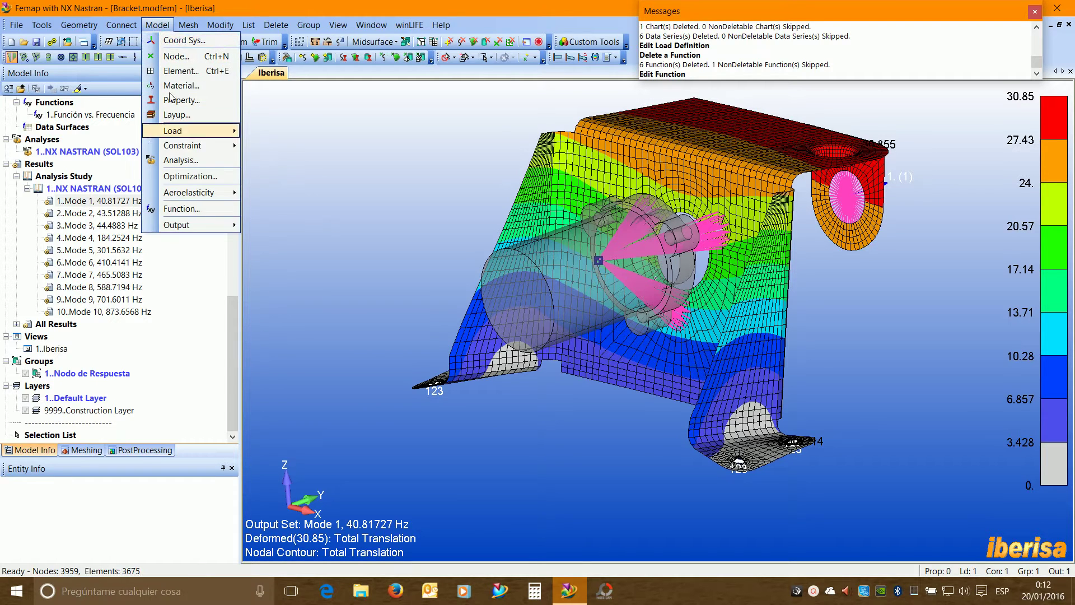
mouse_move(207, 230)
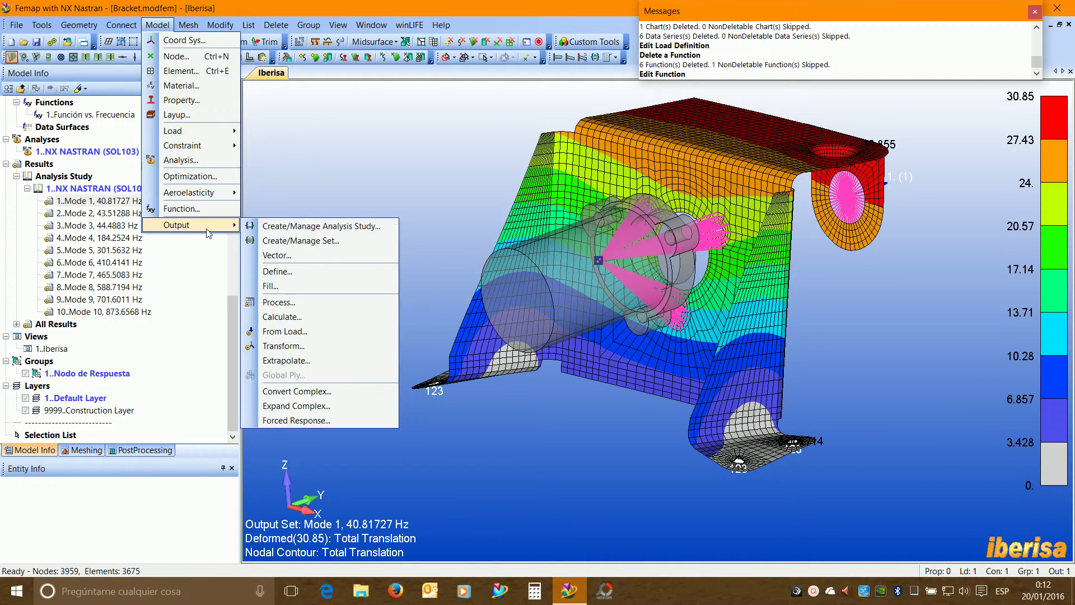
click(308, 421)
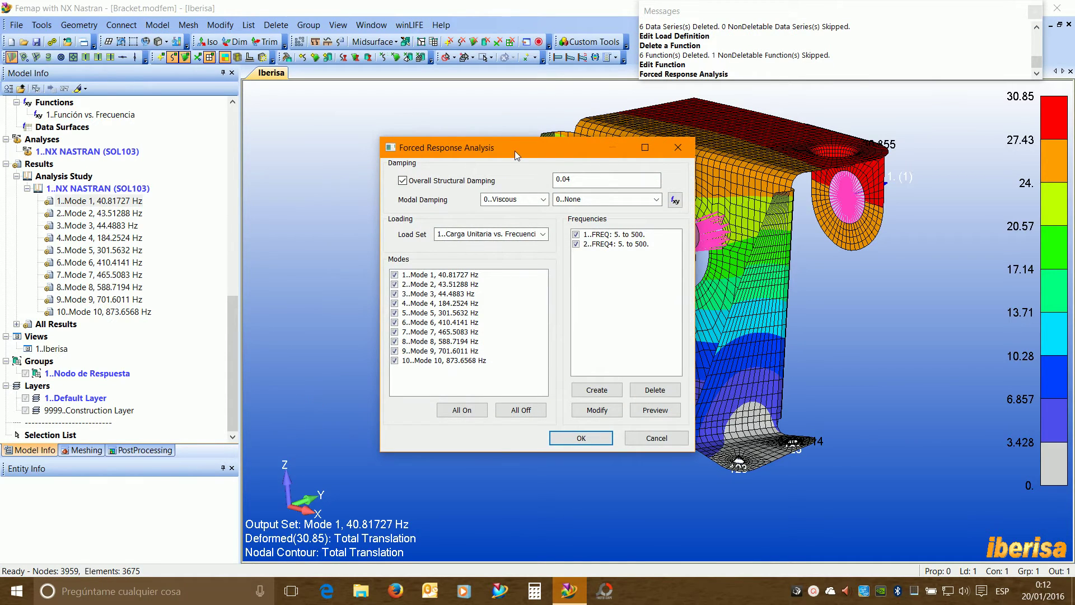
drag(515, 150, 418, 179)
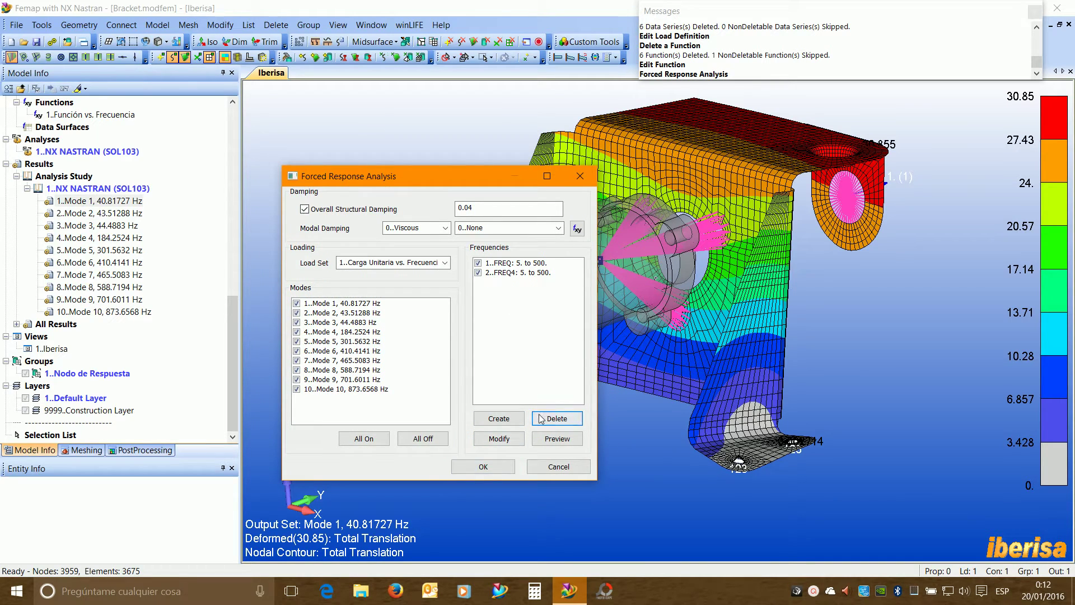
click(501, 265)
click(506, 273)
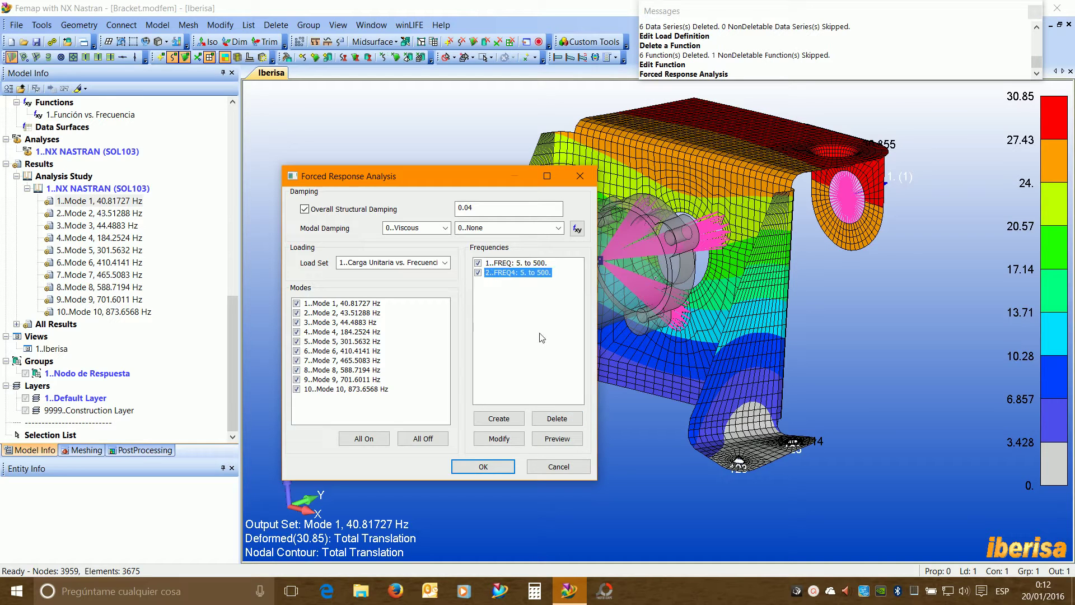
click(555, 421)
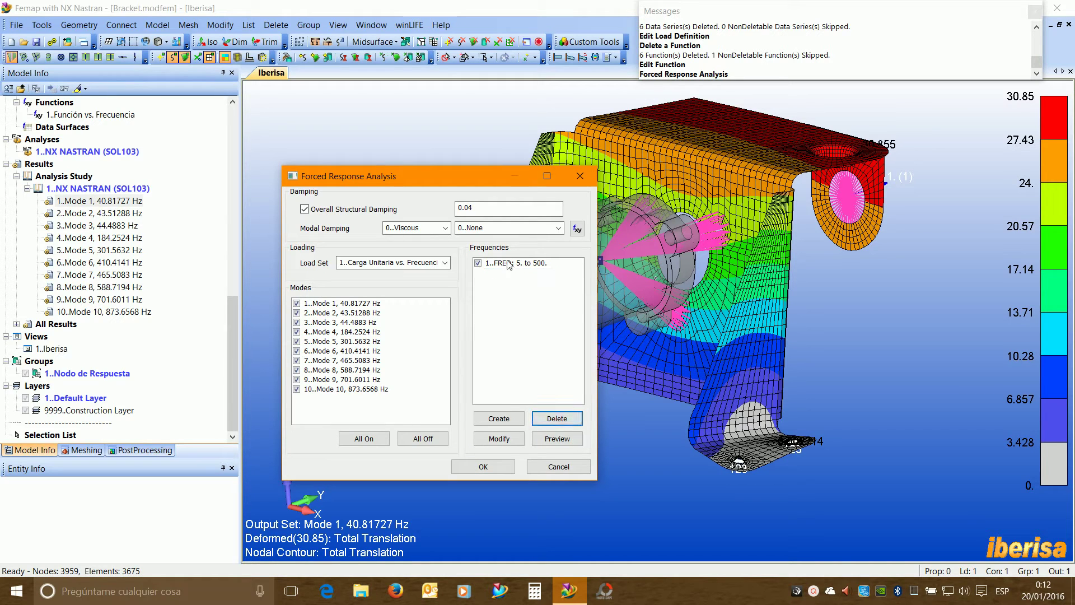
click(559, 421)
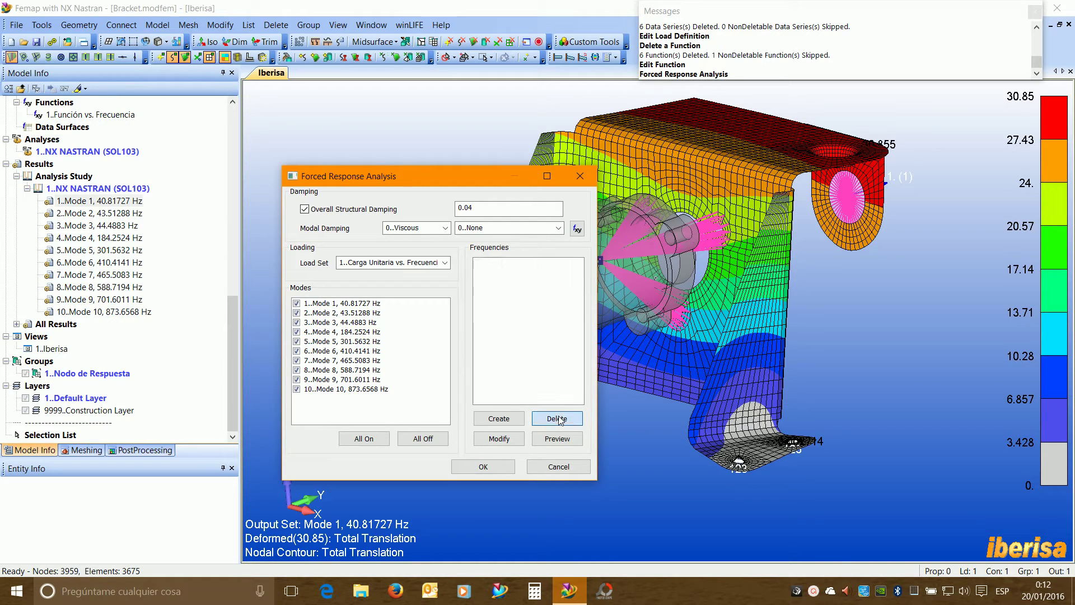
Review the Overall Structural Damping option and its value for the forced response, leaving it enabled.
click(358, 209)
click(304, 209)
drag(479, 208, 449, 207)
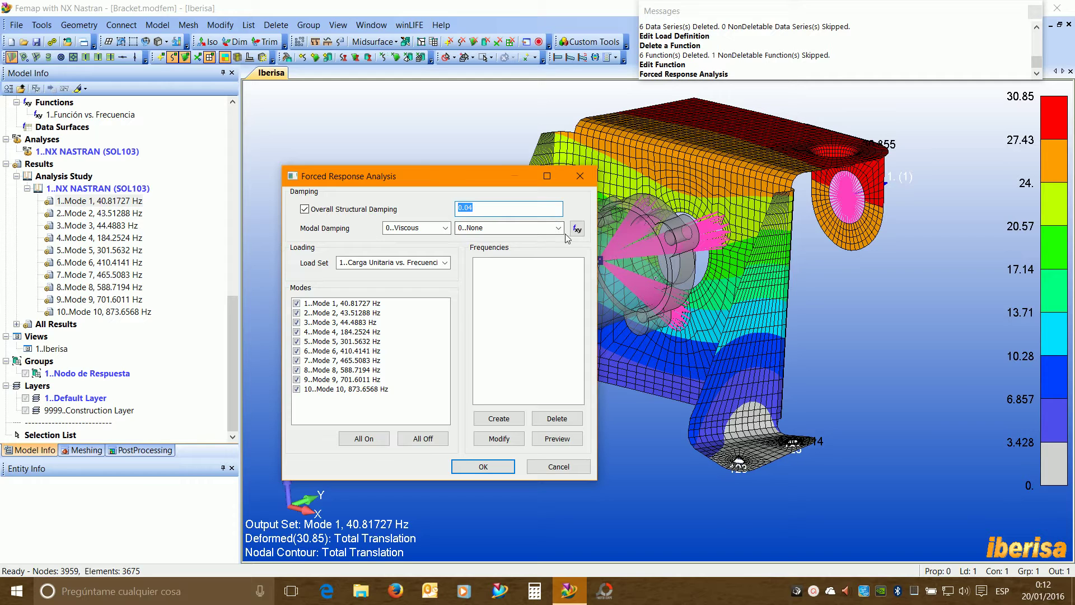
double_click(484, 209)
Review the modal damping function types, including Critical Damp vs. Freq, without creating a function.
click(577, 229)
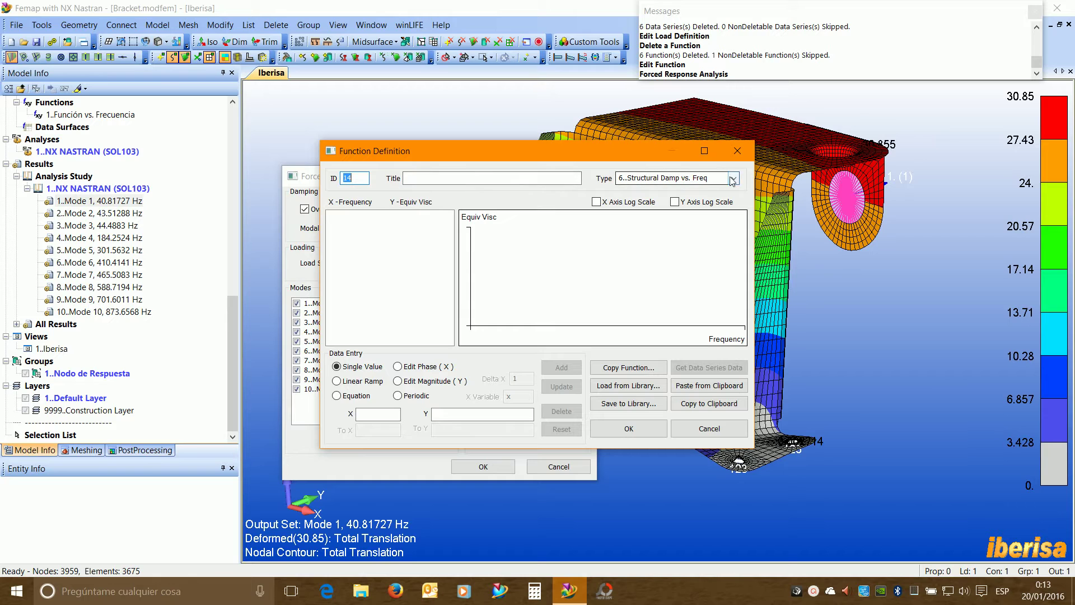
drag(623, 153, 815, 240)
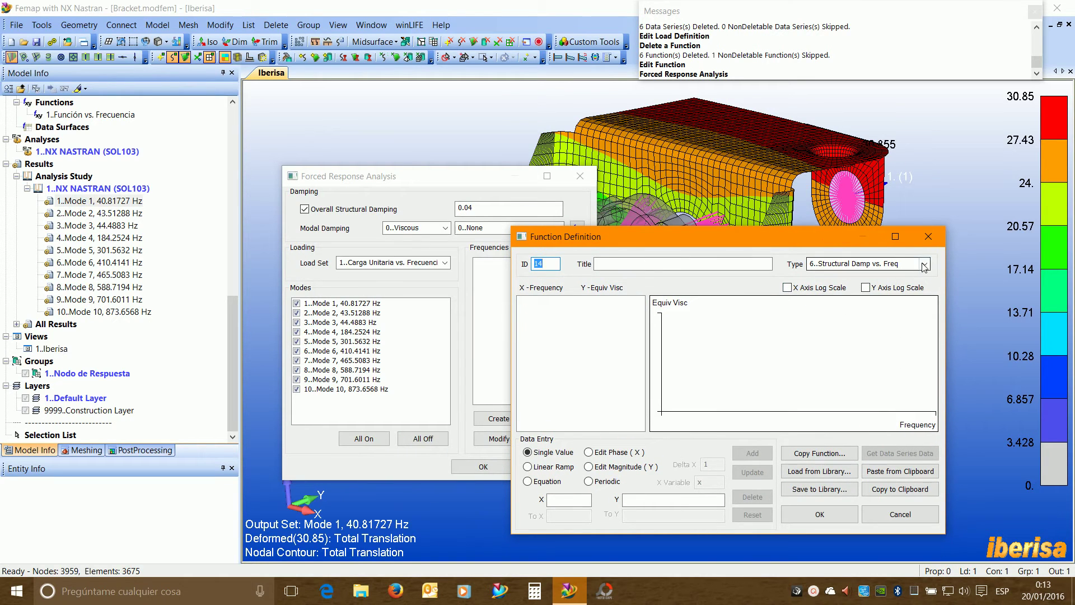
click(869, 264)
click(863, 285)
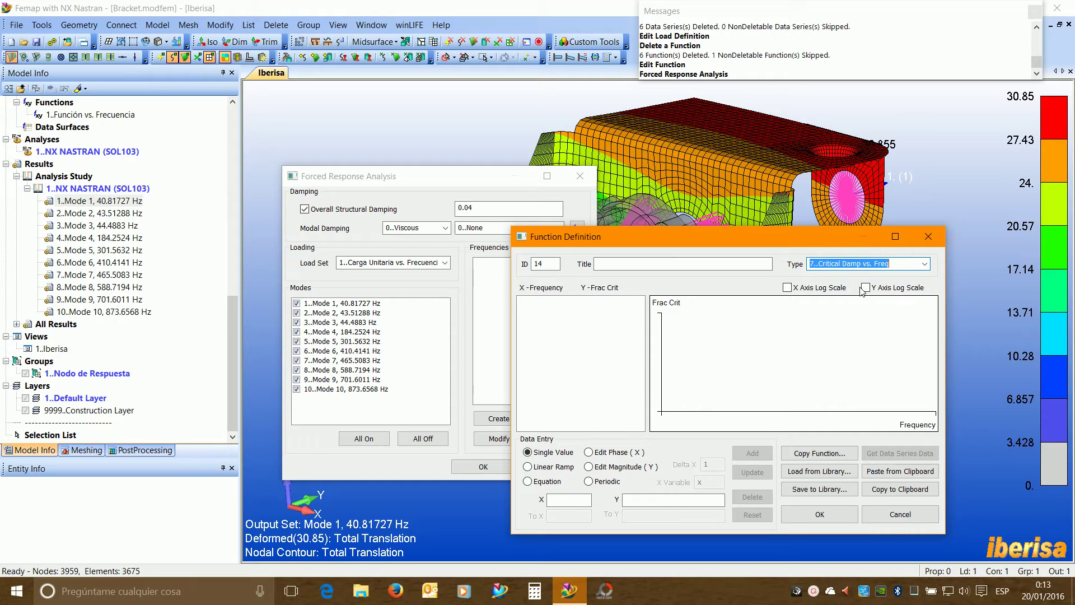
click(925, 264)
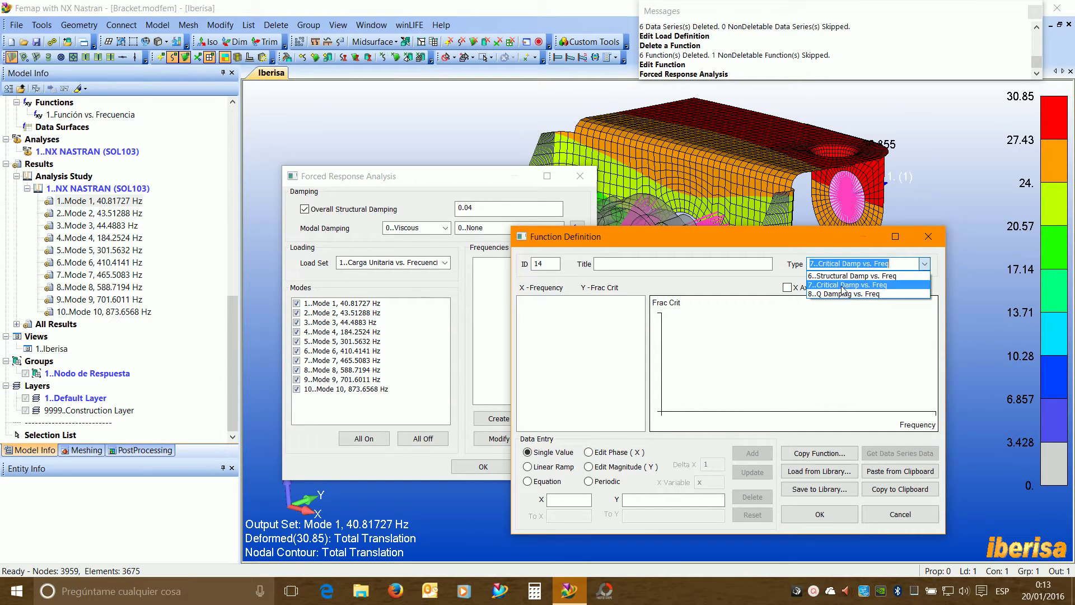
click(773, 297)
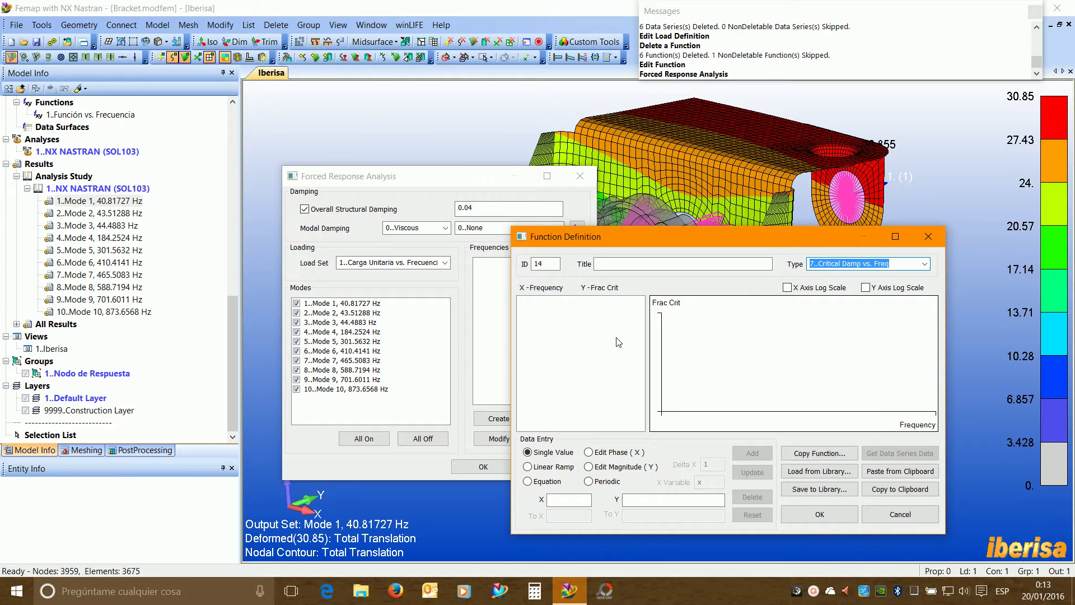
click(898, 513)
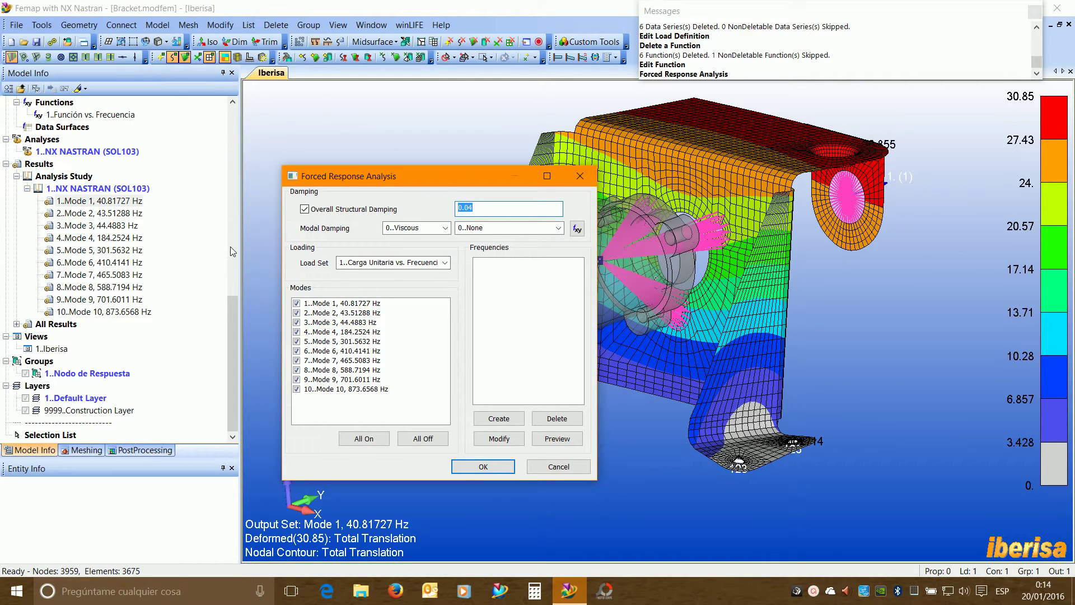
Check the forced response load set against the Carga Unitaria vs. Frecuencia load in the model.
scroll(230, 235, up, 5)
scroll(232, 185, up, 5)
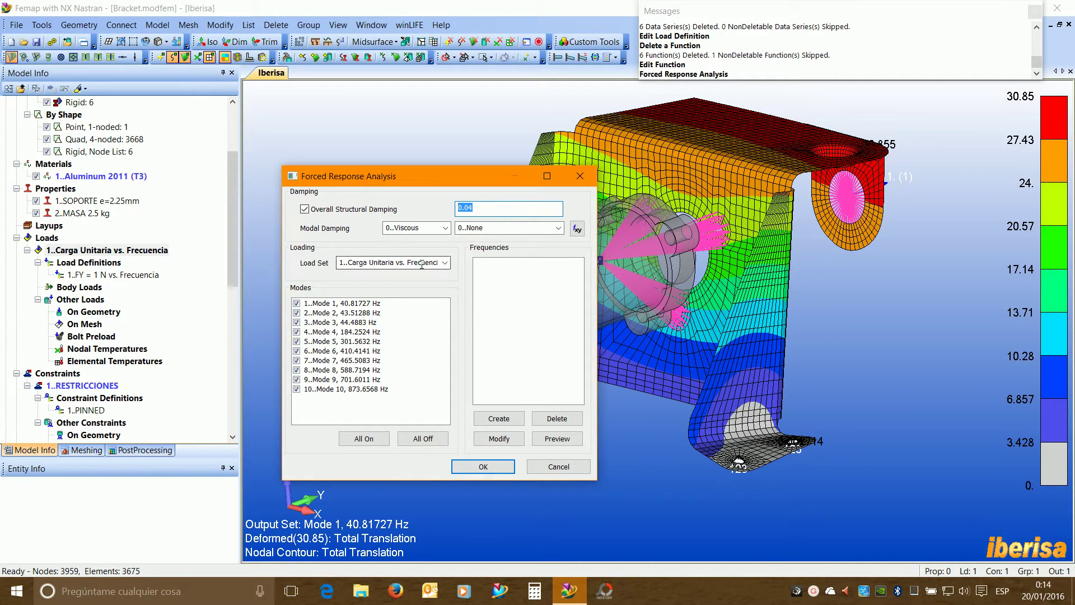
click(445, 263)
click(446, 264)
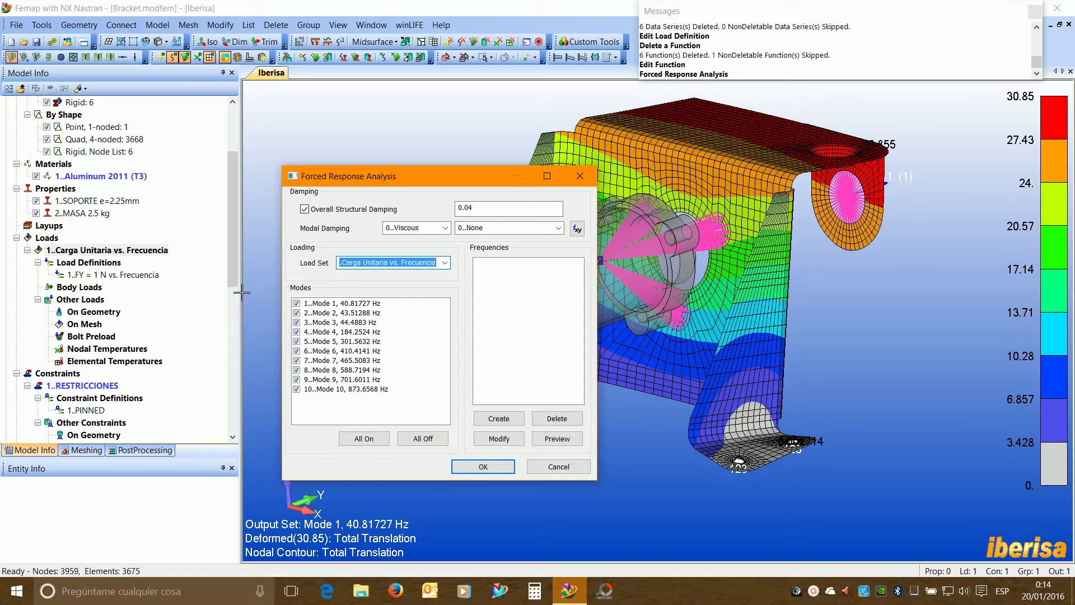
scroll(235, 312, down, 10)
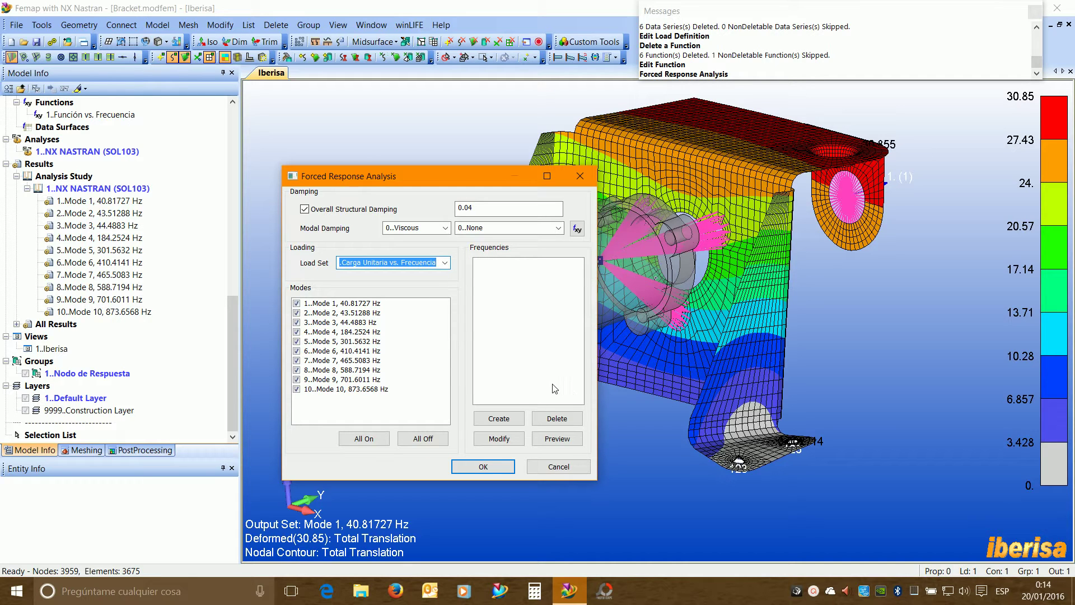
Create a frequency list with ID 1 and type 0..FREQ for the forced response.
click(504, 420)
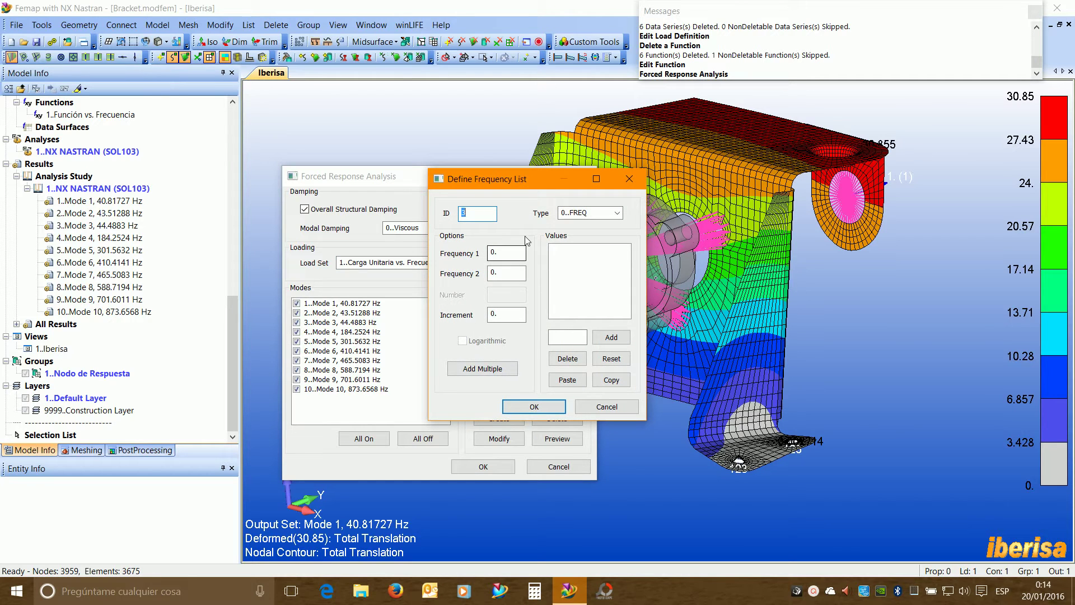
text(1)
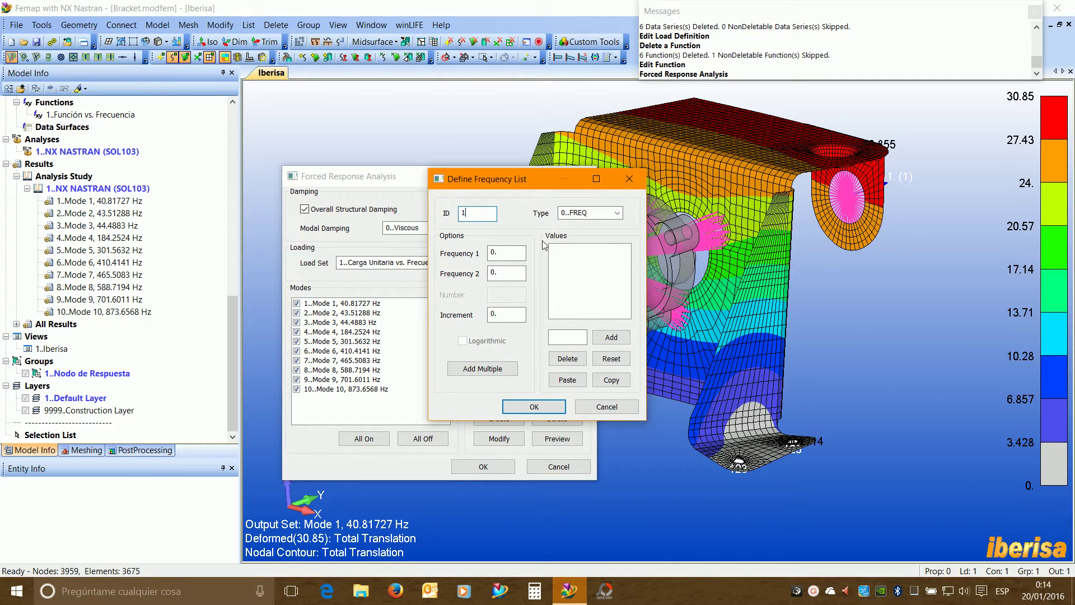
click(617, 213)
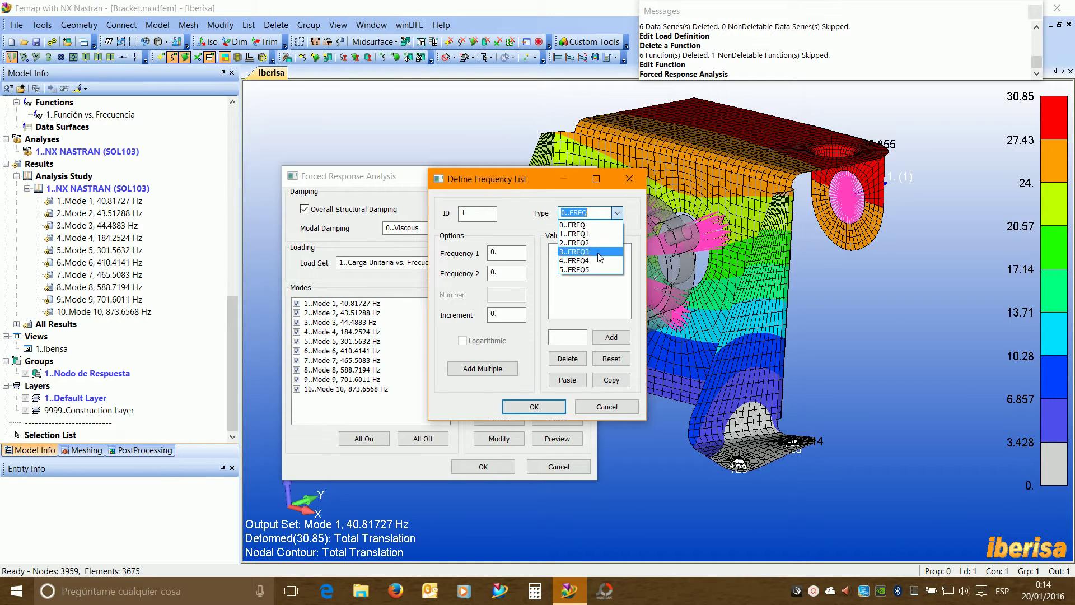
click(580, 225)
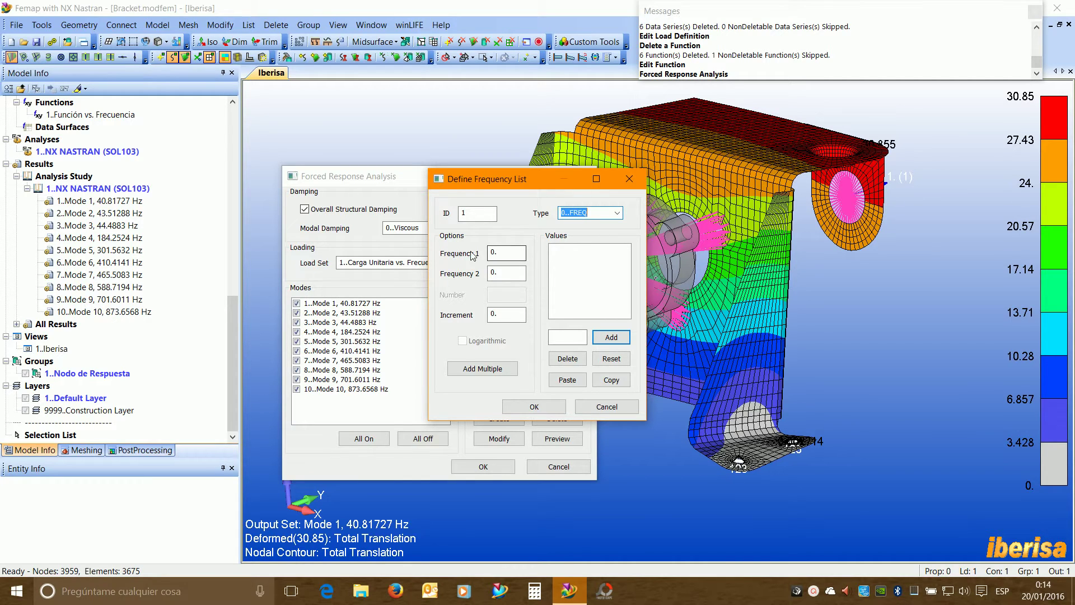
Fill the frequency list with values from 5 to 500 in increments of 5.
click(498, 252)
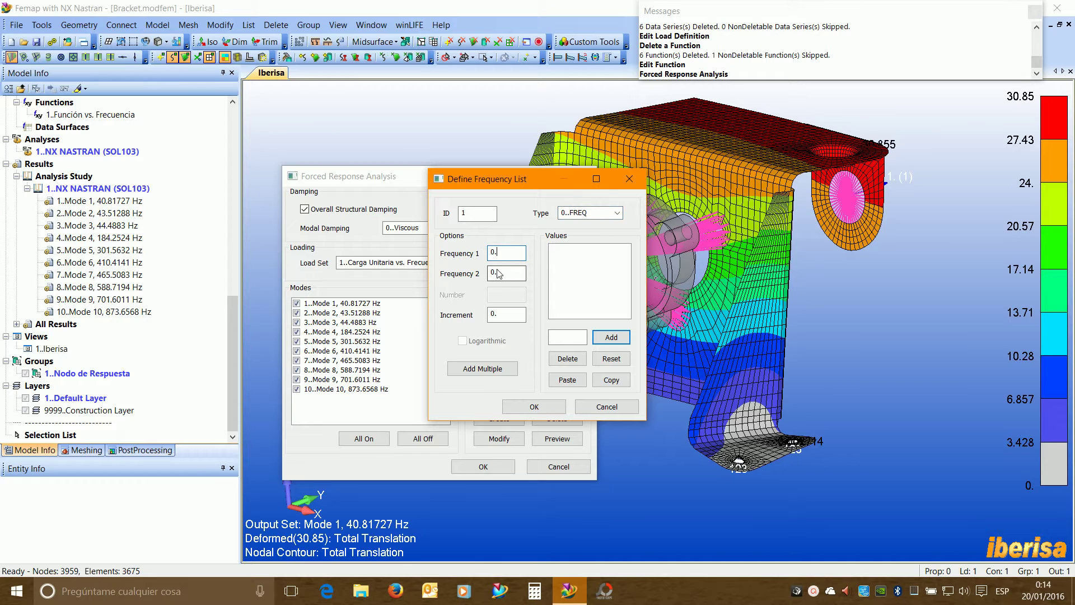
click(515, 315)
drag(506, 250, 477, 251)
drag(509, 274, 472, 274)
text(5)
key(Tab)
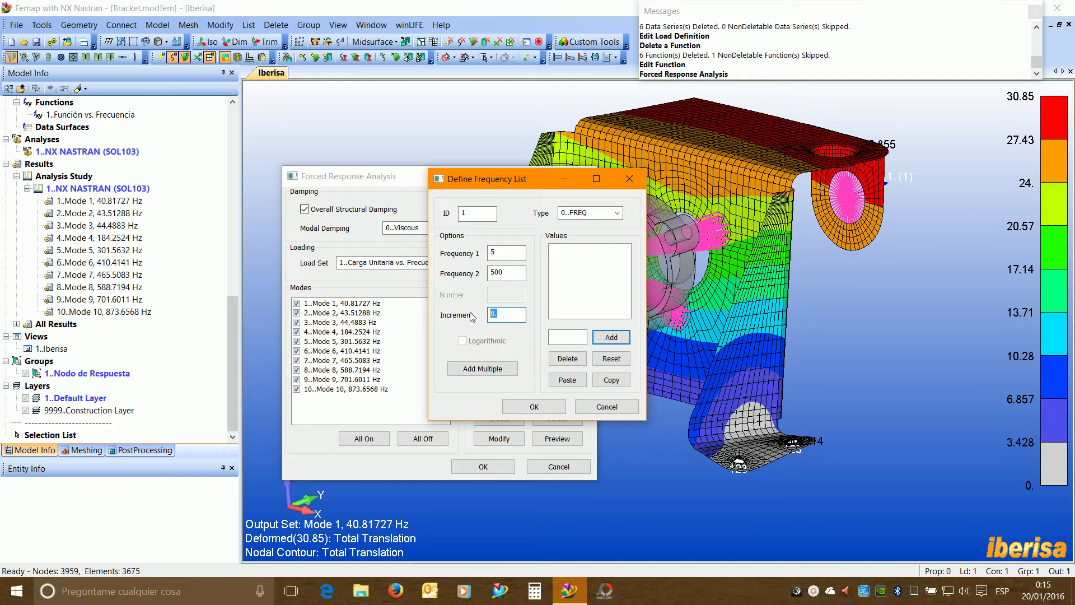
text(5)
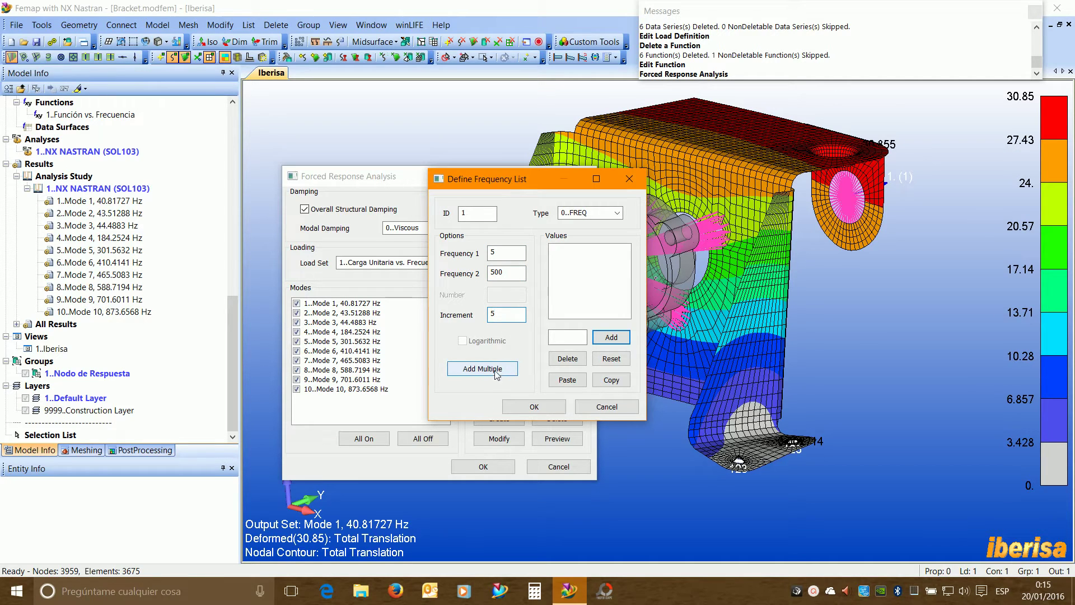
click(487, 369)
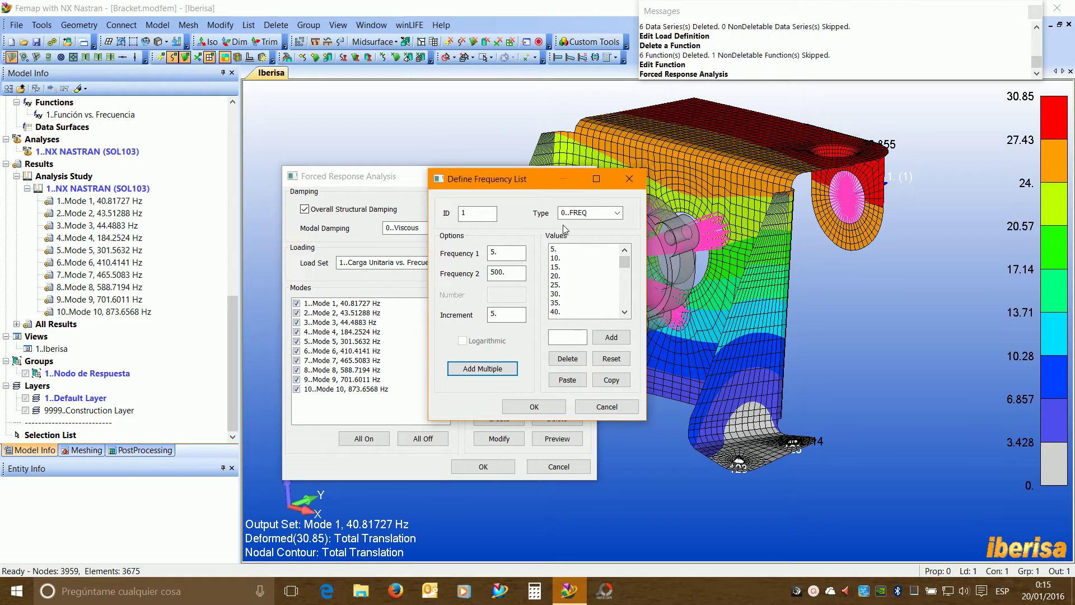
Add frequencies from 35 to 50 in increments of 1 to the frequency list.
click(568, 337)
drag(623, 262, 626, 239)
double_click(500, 256)
text(35)
key(Tab)
text(50)
double_click(504, 314)
text(1)
click(563, 303)
click(587, 312)
scroll(587, 312, down, 2)
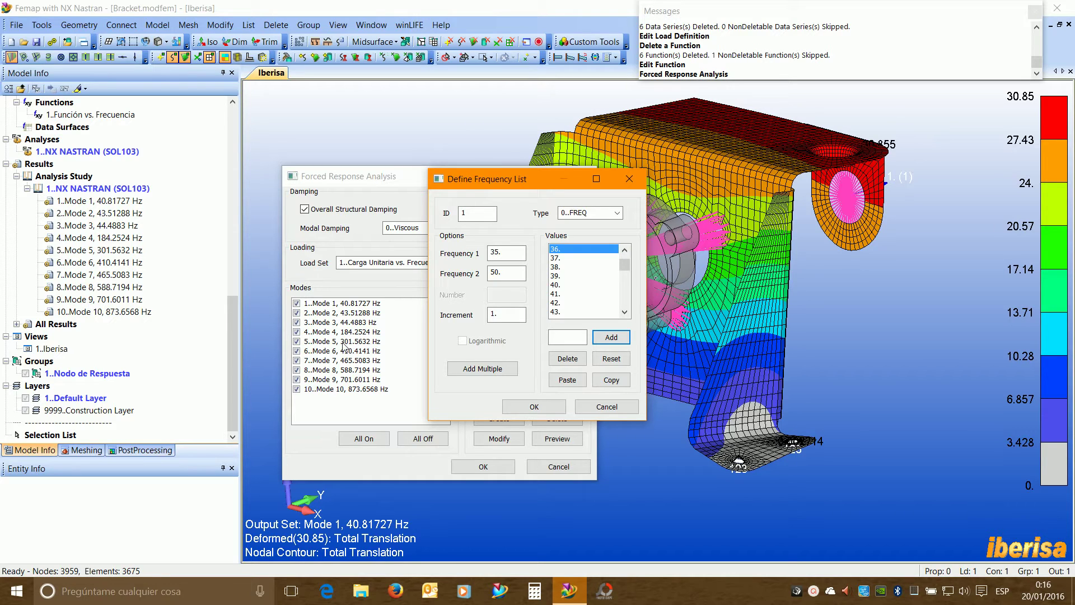
Add frequencies from 295 to 315 in increments of 1 to the list.
drag(503, 253, 486, 255)
text(295)
key(Tab)
text(3)
click(493, 367)
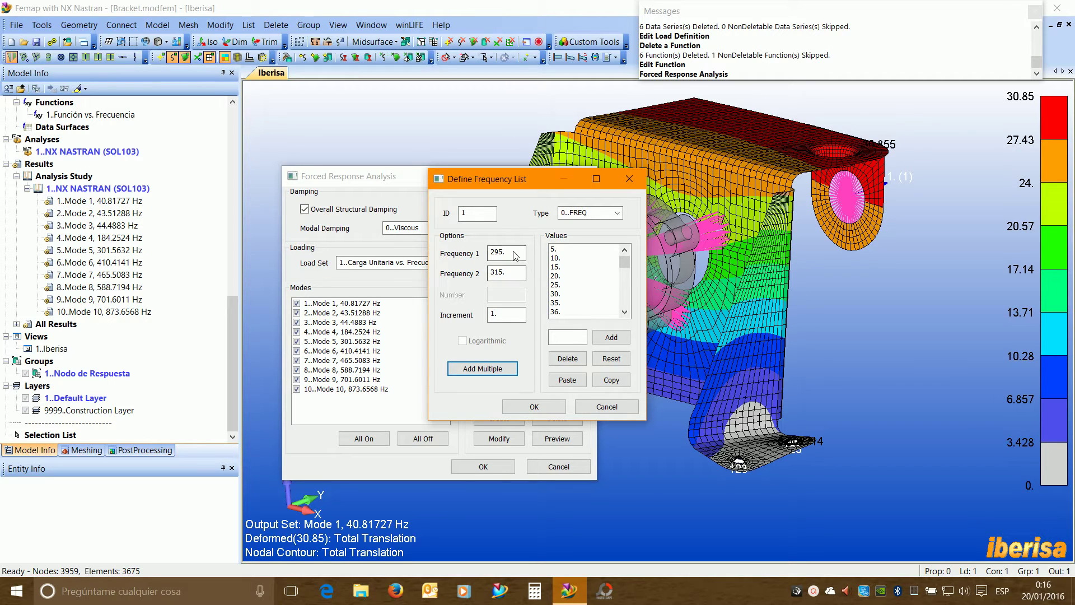
Add frequencies from 180 to 190 in increments of 1 to the list.
drag(516, 252, 477, 251)
text(180)
drag(531, 273, 504, 275)
text(190)
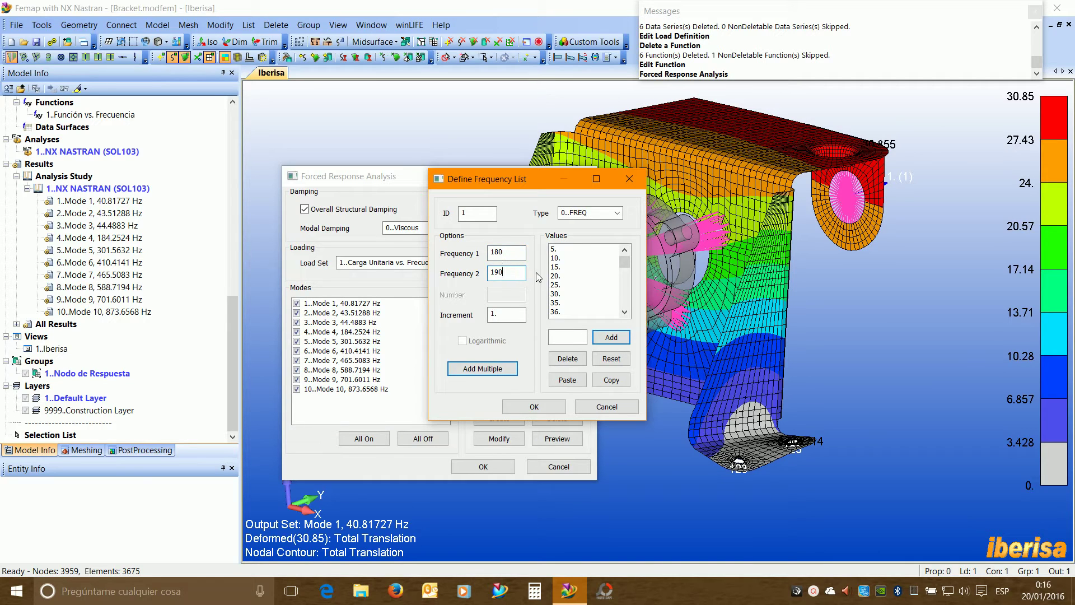
click(496, 370)
Add frequencies from 400 to 420 in increments of 1 to the list.
drag(510, 252, 484, 251)
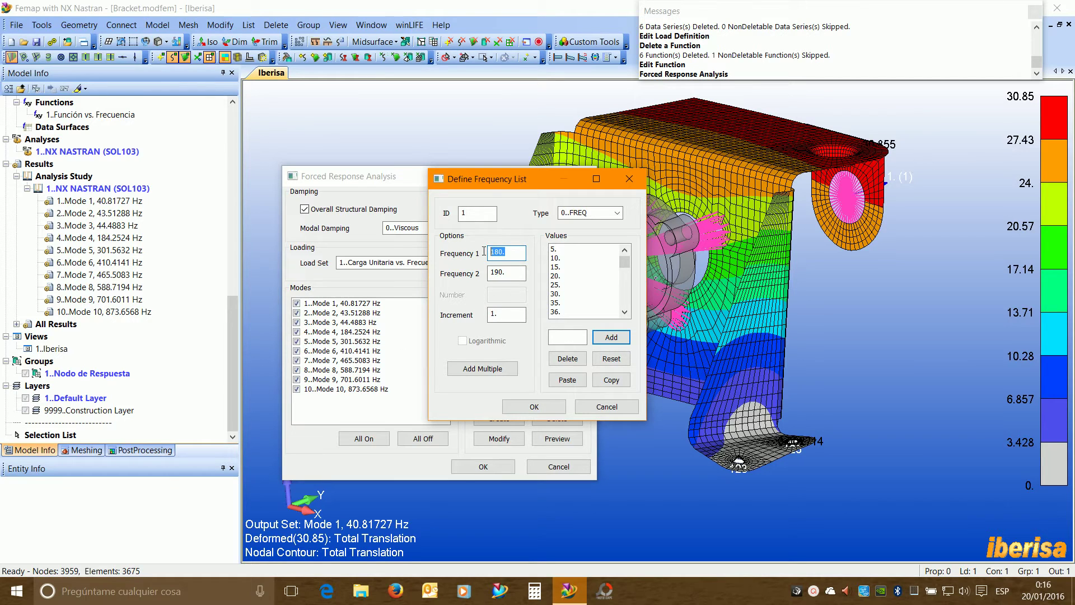
text(400)
drag(511, 273, 475, 271)
text(420)
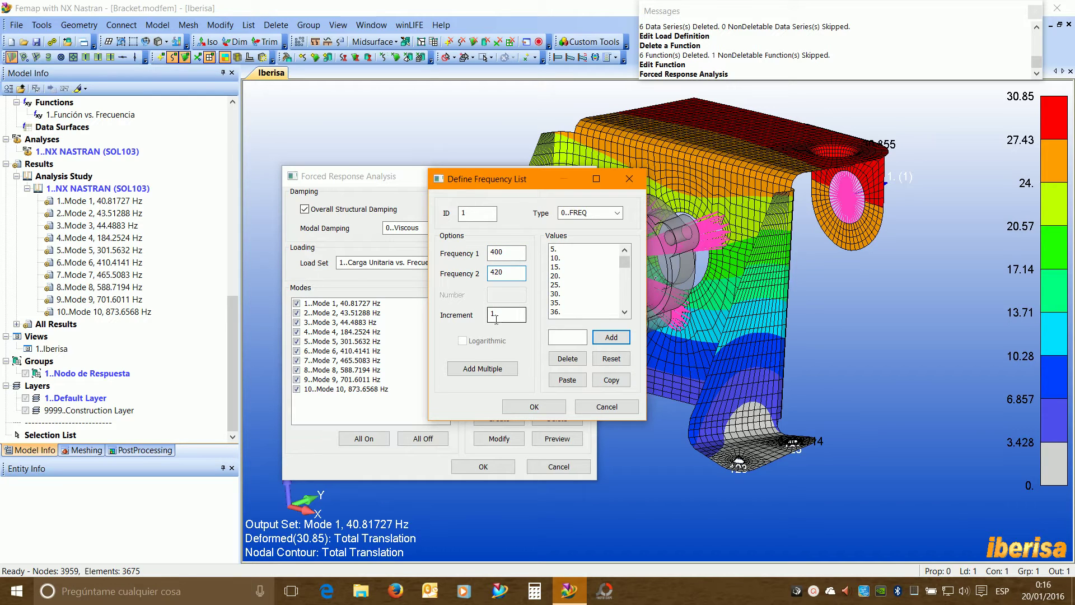
click(507, 370)
Try adding the single value 40.81 to the frequency list and accept the list definition.
drag(625, 262, 625, 305)
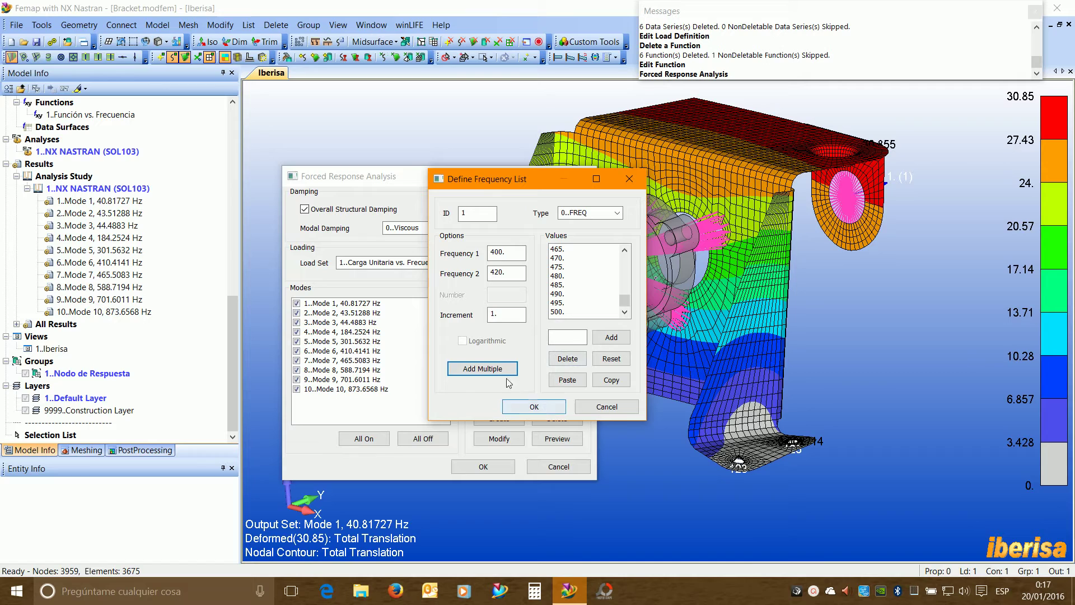
click(563, 338)
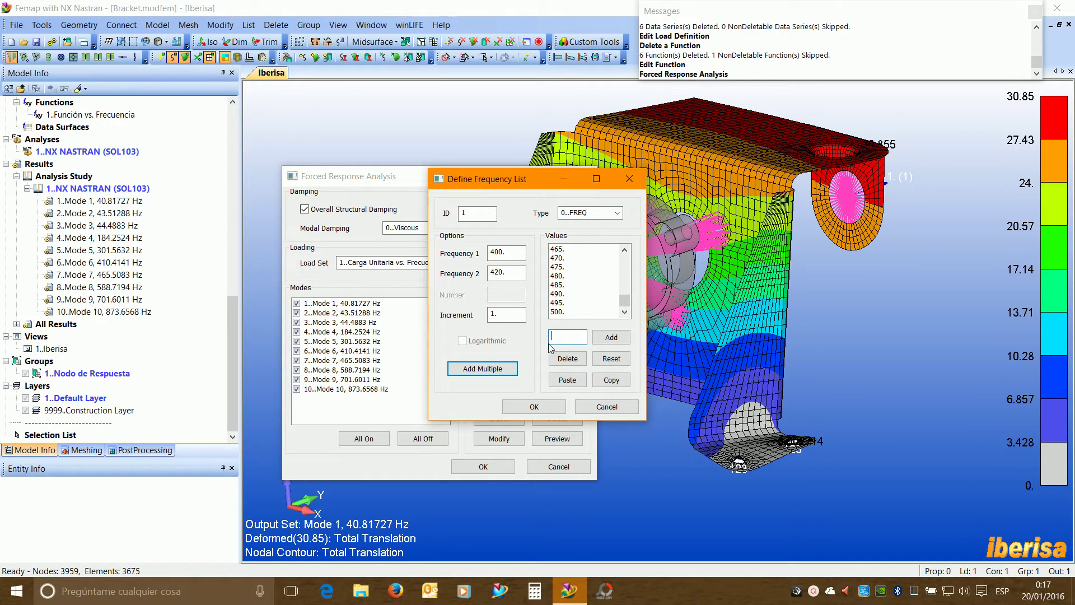
text(40.81)
click(593, 338)
click(558, 407)
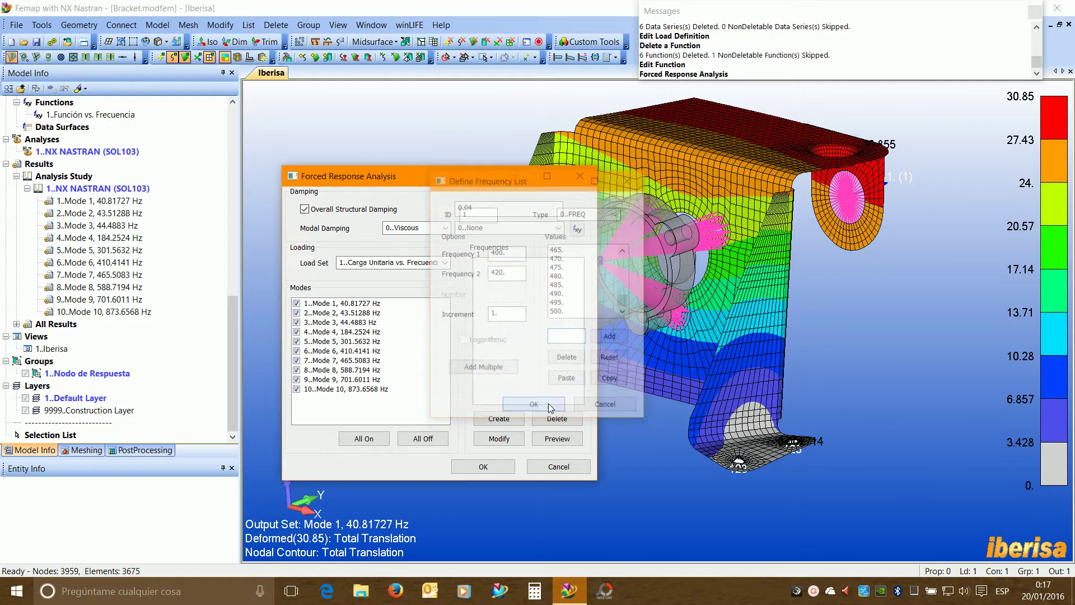
Enable the FREQ list for the forced response and preview its solution frequencies.
click(514, 267)
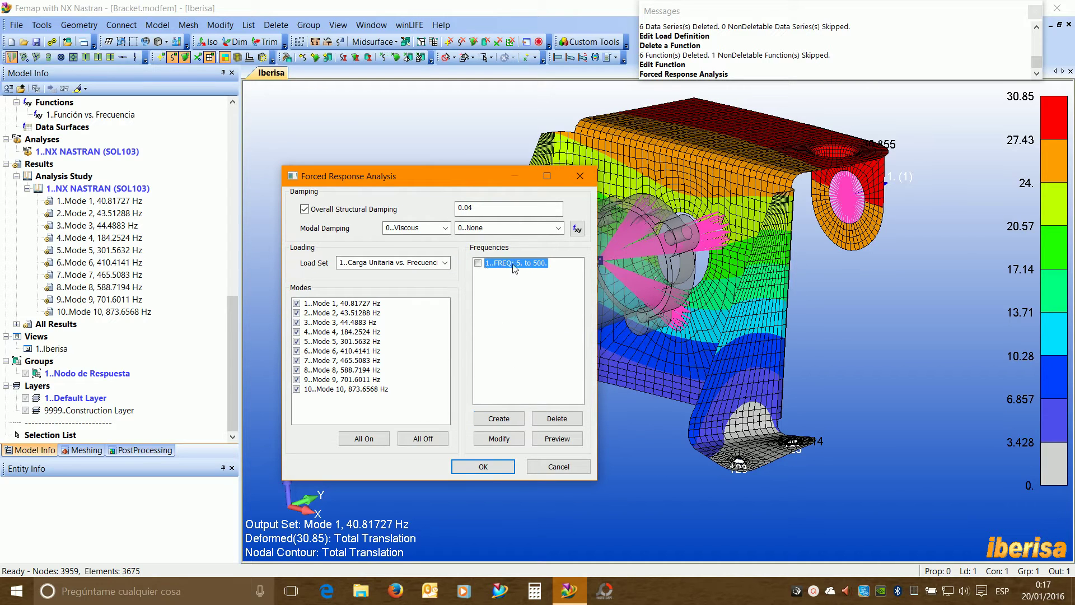
click(477, 262)
click(558, 439)
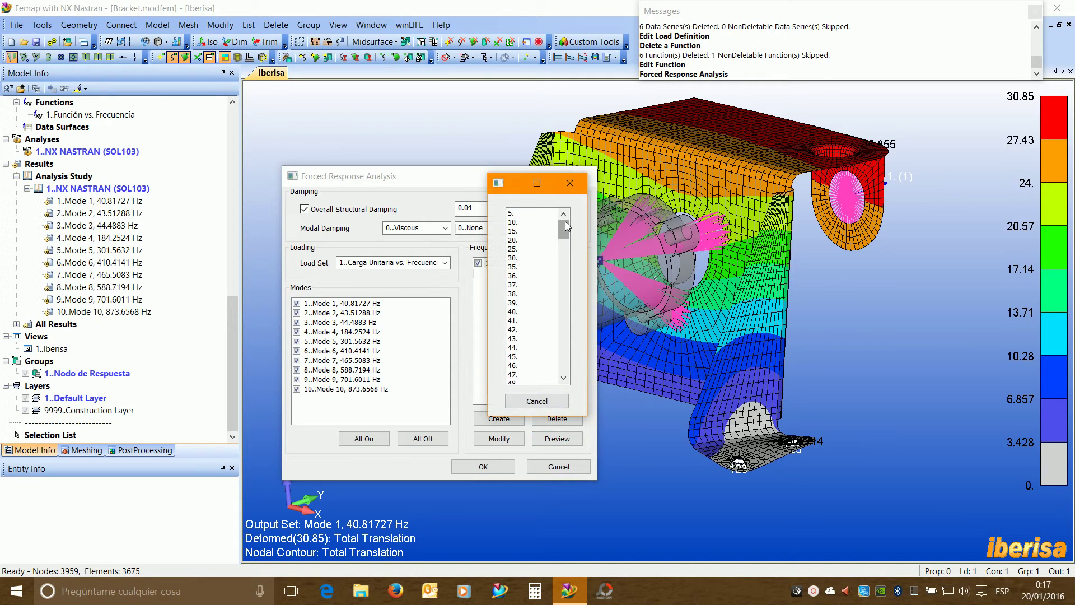
mouse_move(566, 221)
mouse_down()
mouse_move(565, 366)
mouse_move(563, 236)
mouse_up()
click(548, 400)
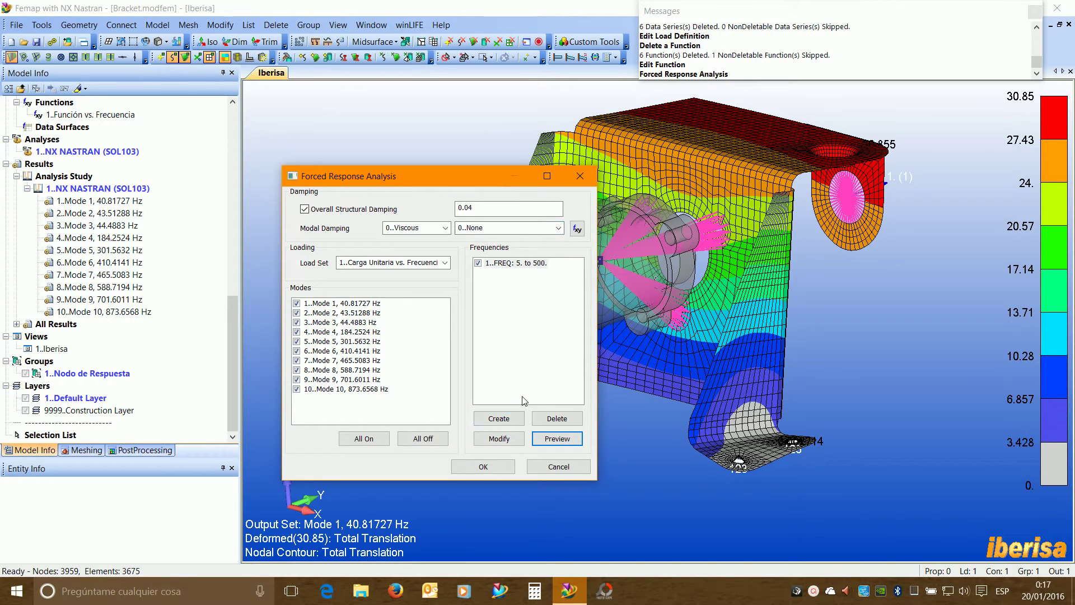
Create a second frequency list with ID 2 and type 4..FREQ4, spanning 5 to 500.
click(507, 420)
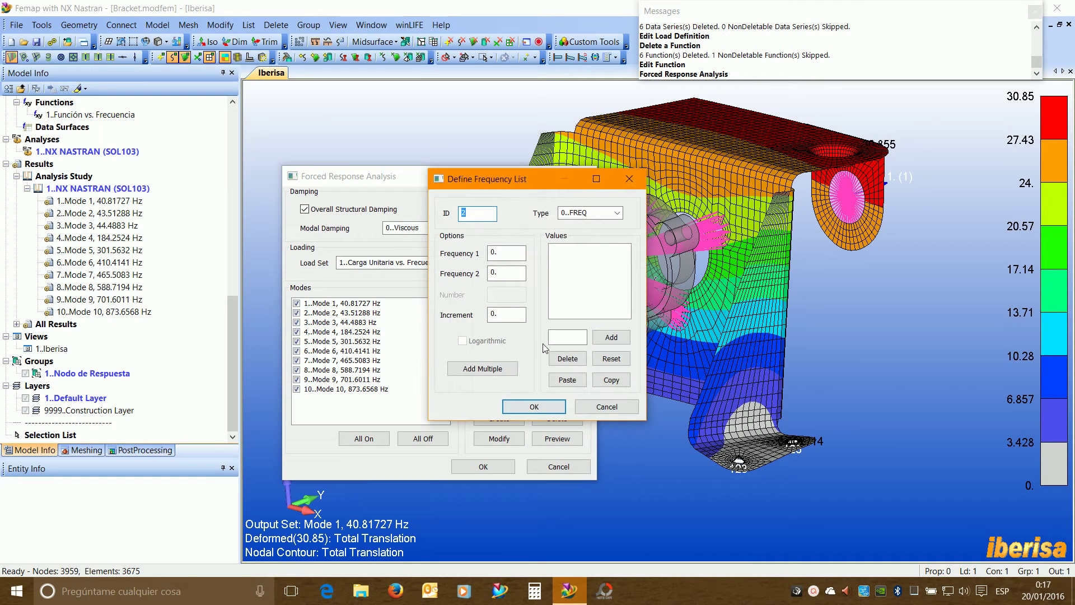
click(616, 213)
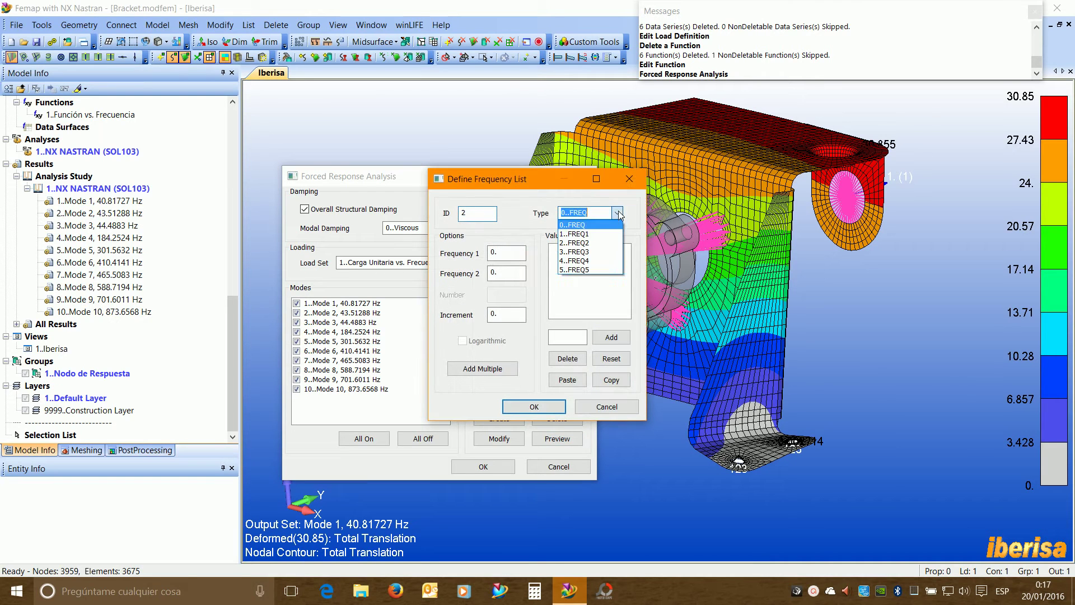
click(582, 261)
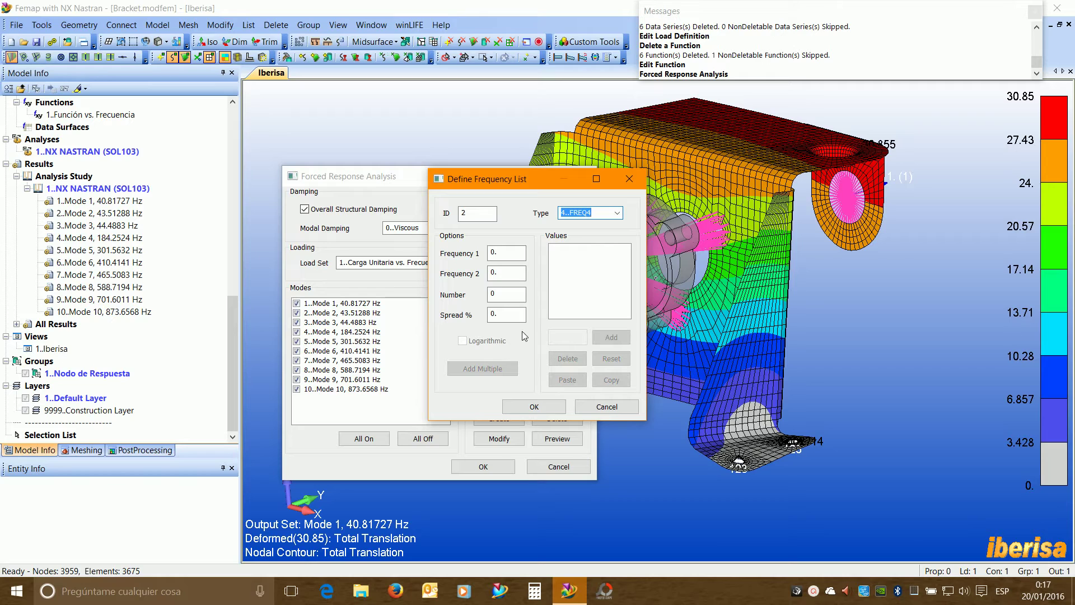
key(Tab)
text(56)
key(Tab)
key(shift+Tab)
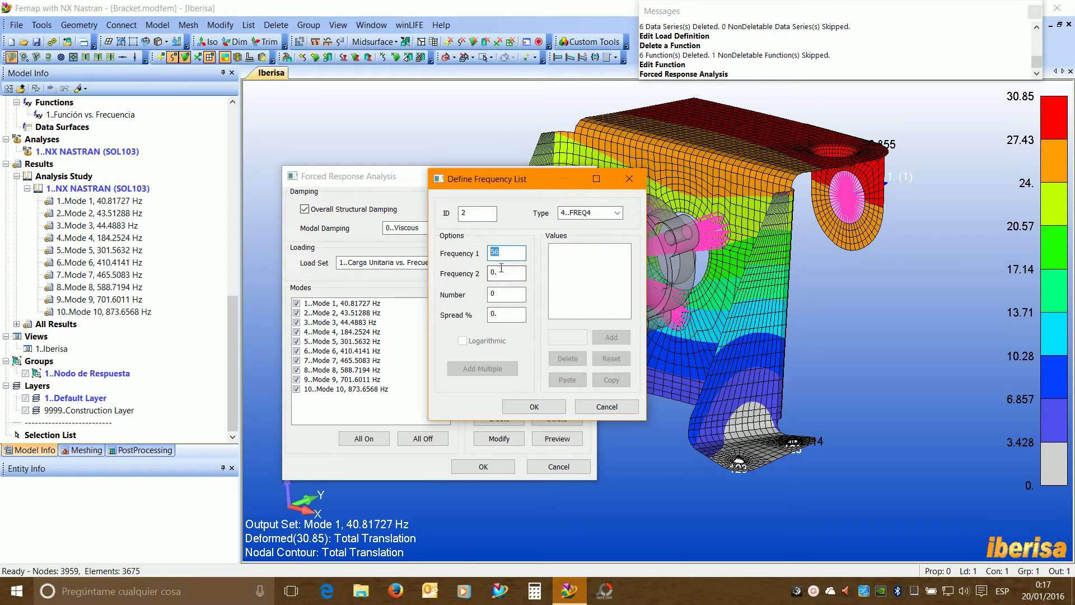
text(5)
text(500)
click(511, 292)
key(Tab)
click(534, 407)
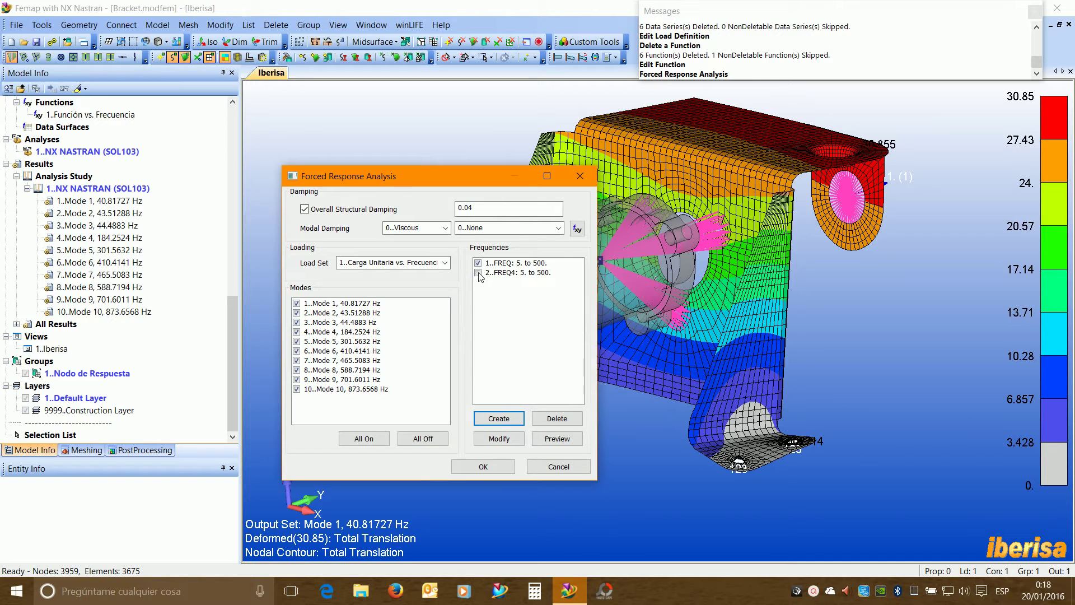
Enable the FREQ4 list alongside the FREQ list and preview the combined solution frequencies.
click(478, 273)
click(514, 274)
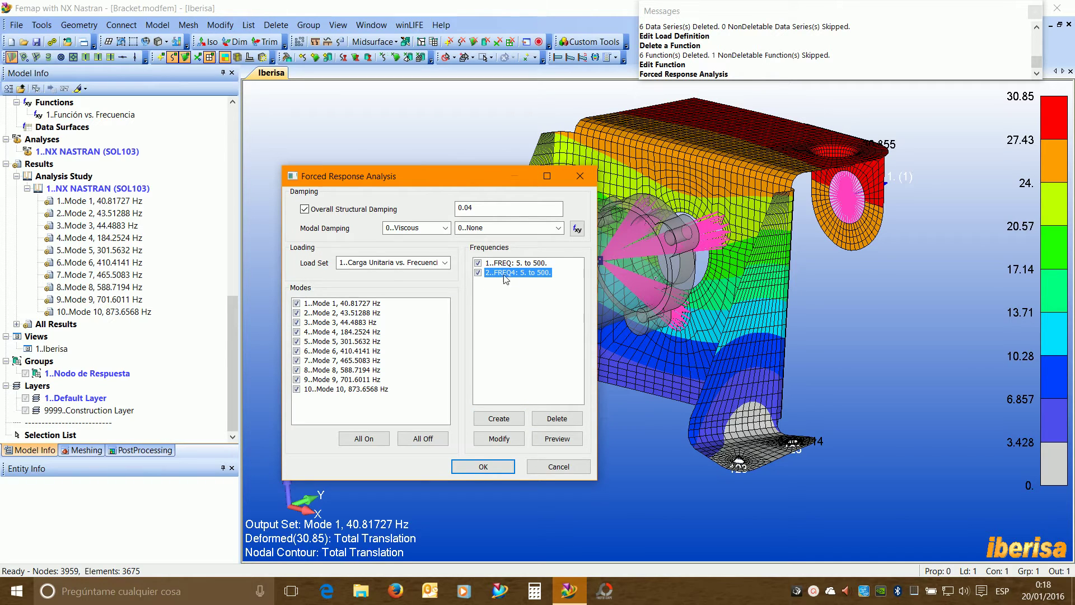
click(557, 438)
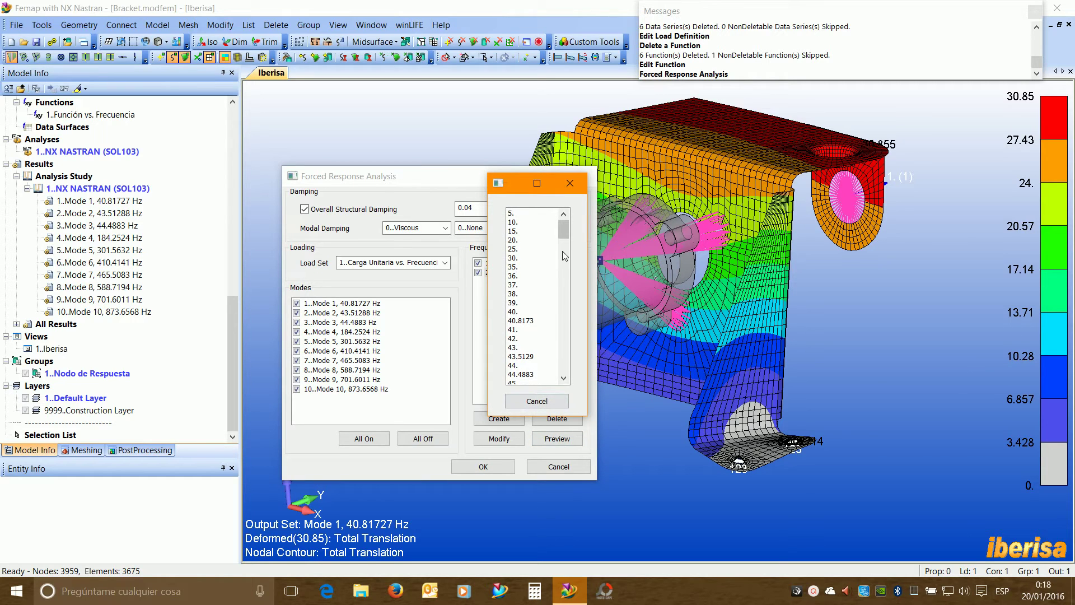
click(536, 401)
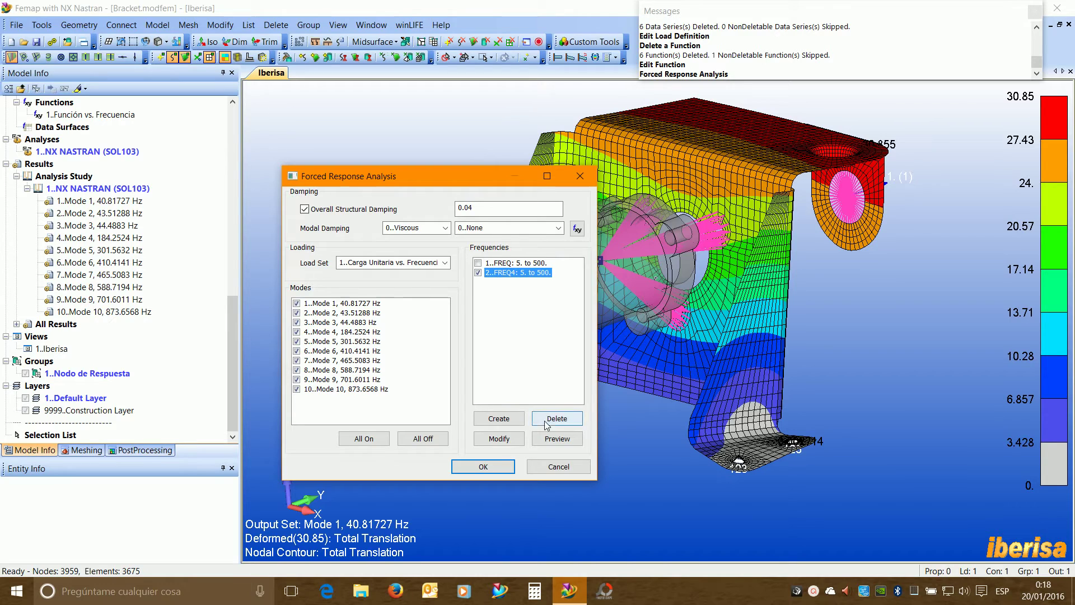
Preview the solution frequencies with only the FREQ4 list enabled and compare them with the listed modes.
click(553, 439)
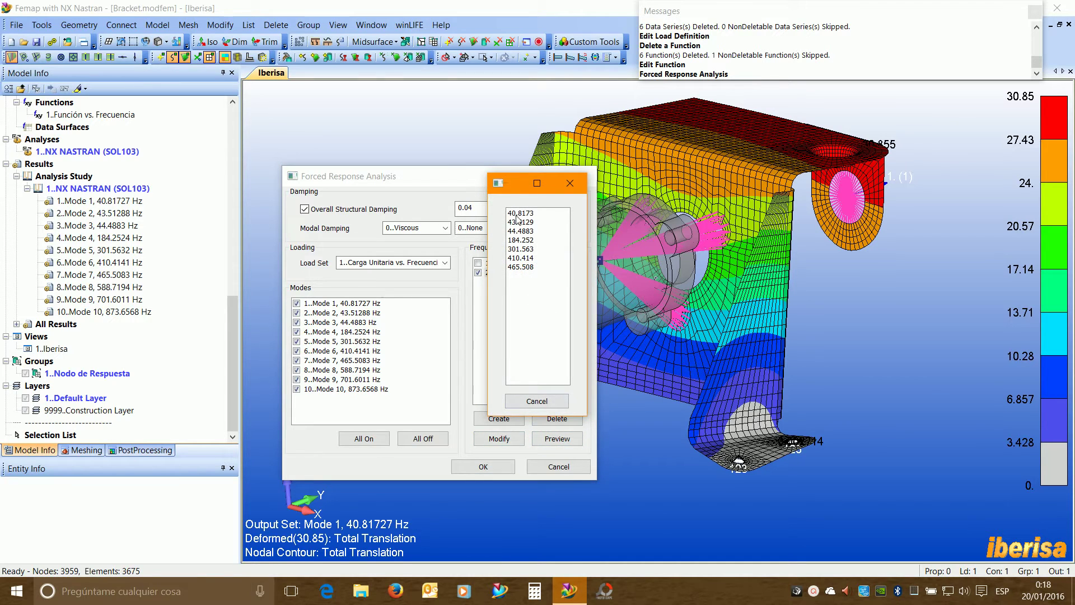
click(518, 214)
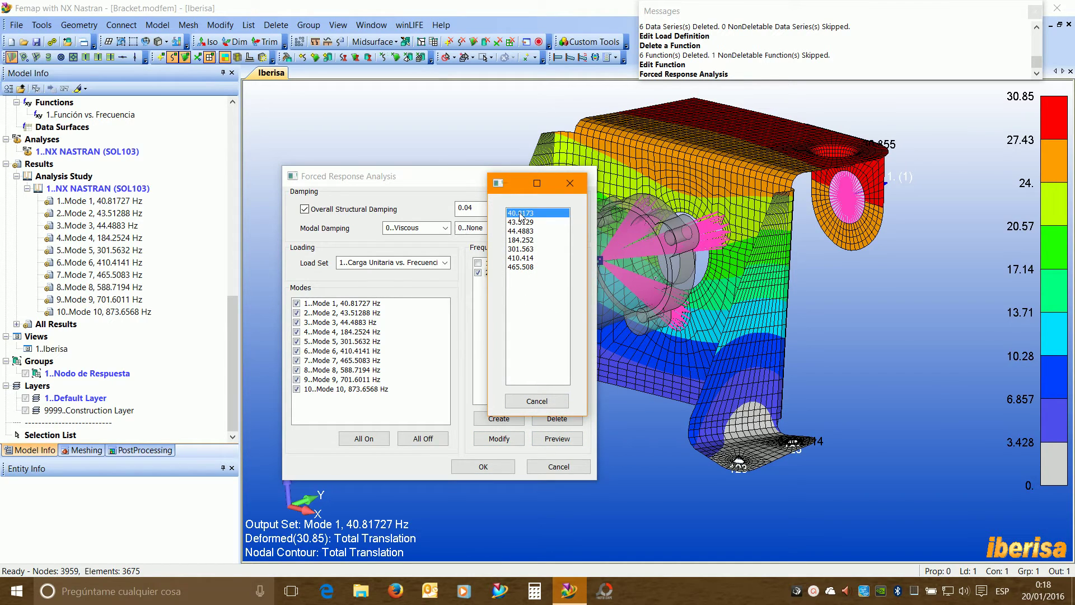
click(522, 224)
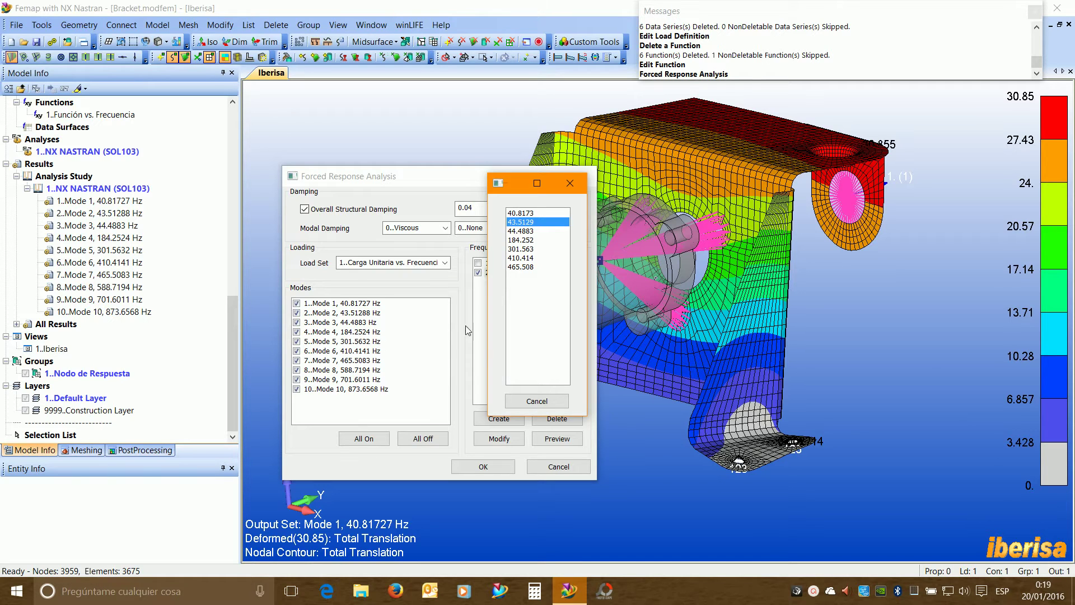
click(535, 400)
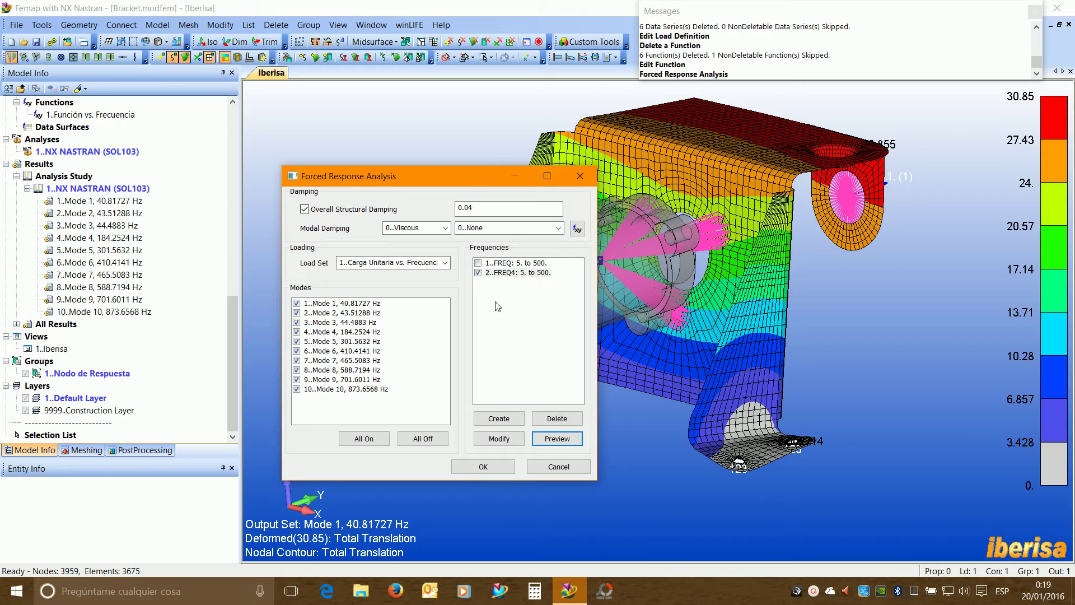
Re-enable the FREQ list together with the FREQ4 list and open the combined frequency preview.
click(477, 262)
click(500, 274)
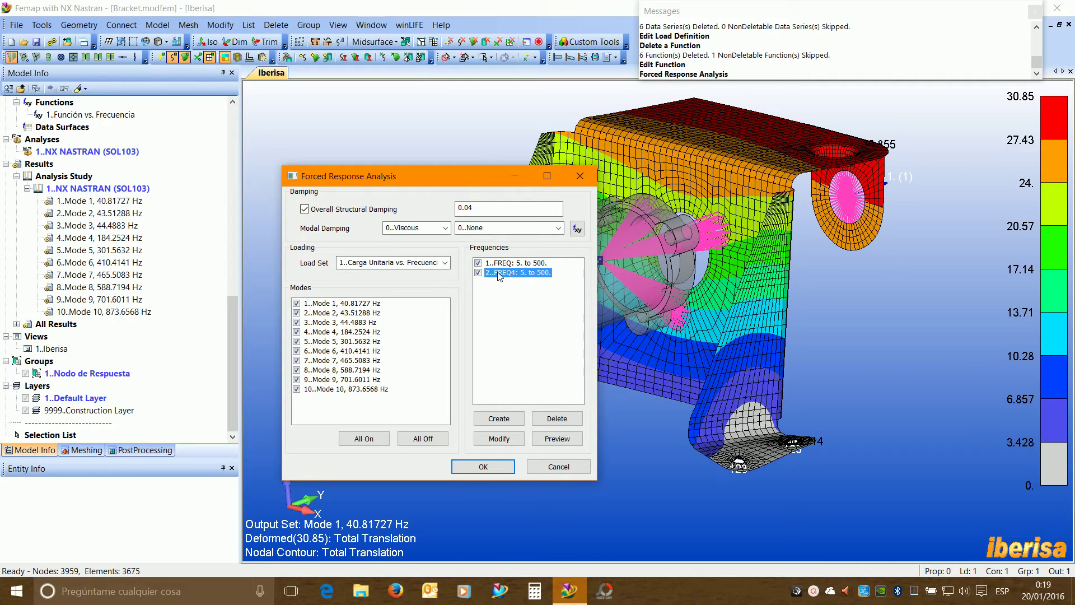
click(561, 440)
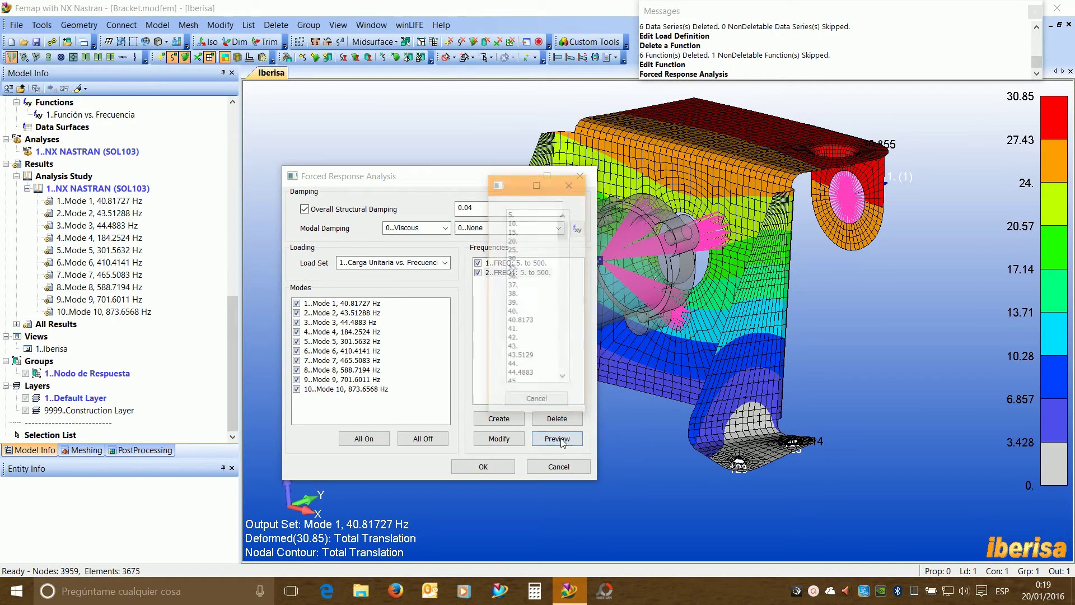
drag(564, 230, 563, 233)
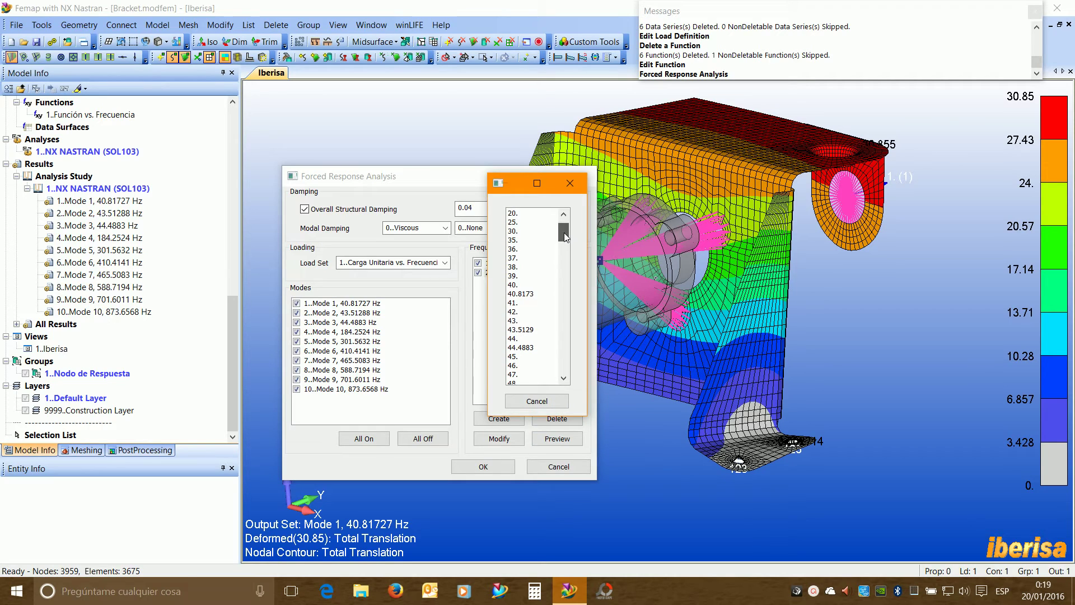
Examine the combined frequency preview for the spacing around each natural frequency.
click(519, 285)
click(532, 295)
click(517, 304)
click(523, 312)
click(521, 338)
click(524, 347)
drag(561, 239, 562, 279)
click(527, 348)
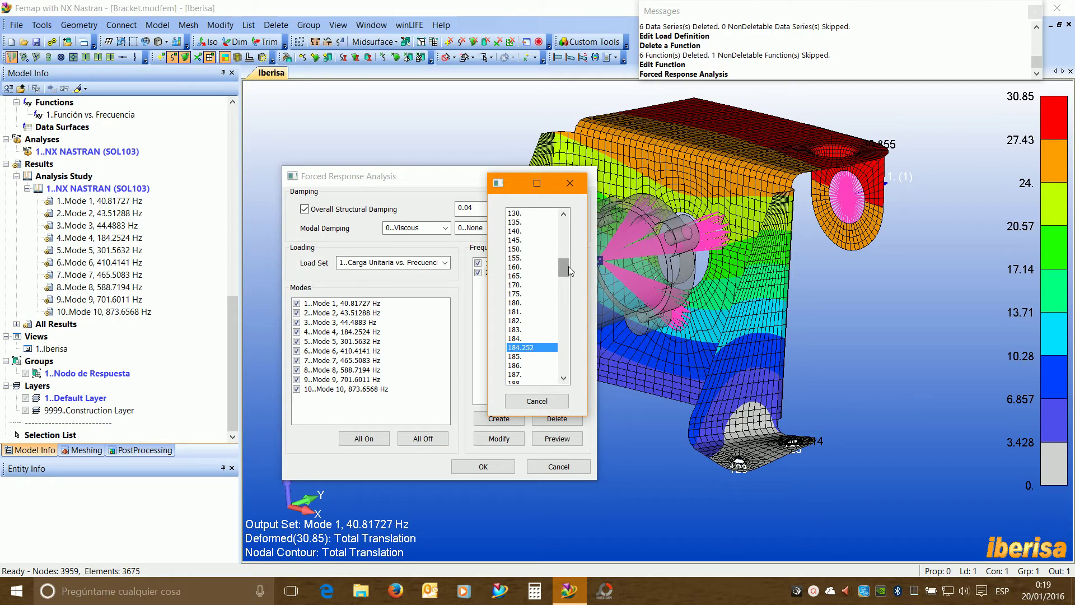
drag(564, 266, 563, 305)
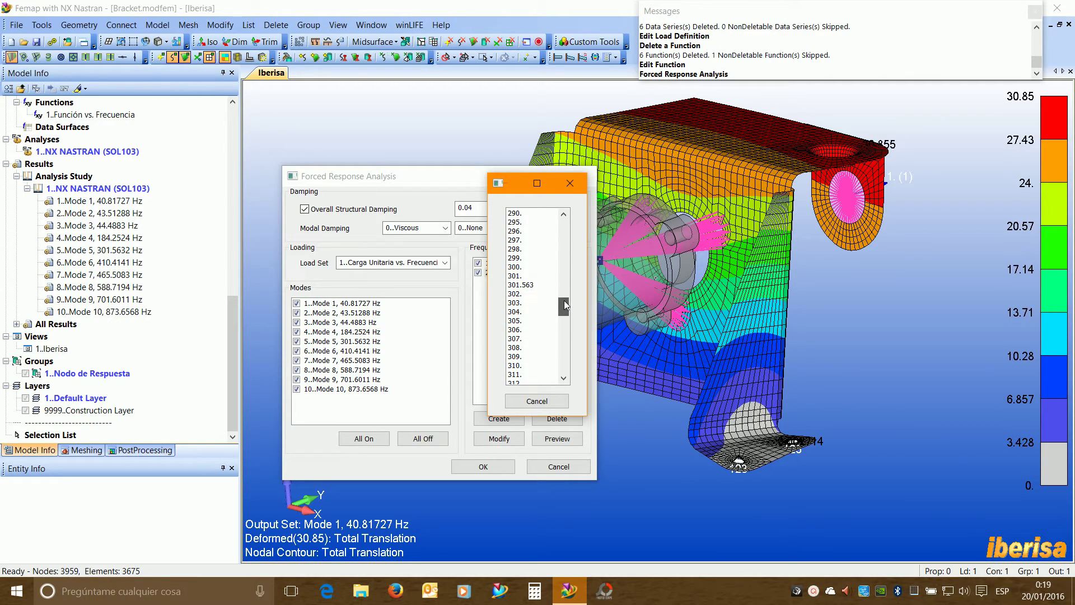
click(526, 285)
drag(567, 309, 563, 227)
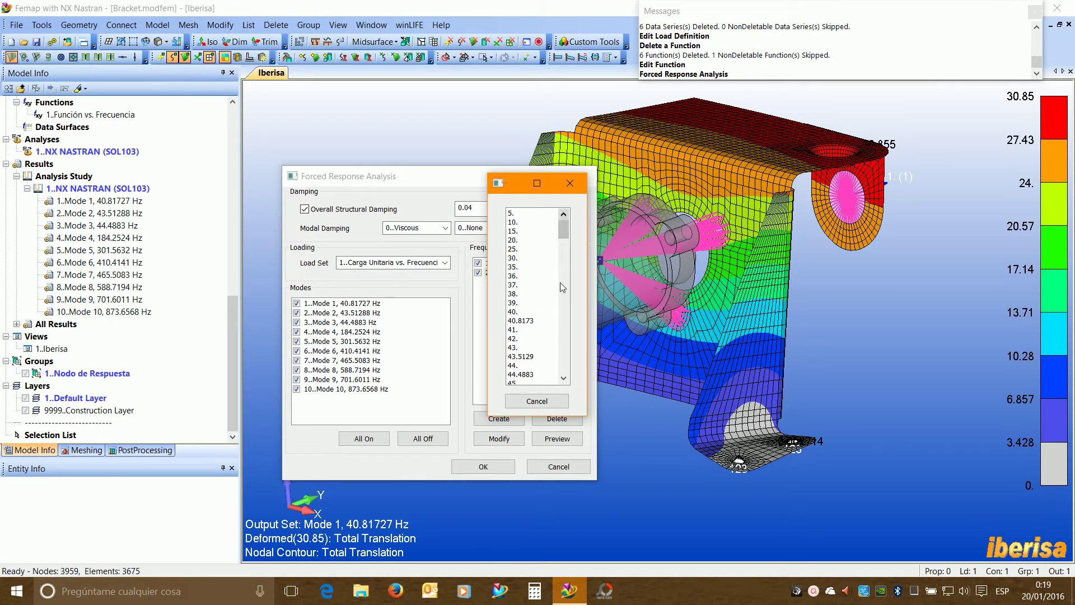
click(536, 401)
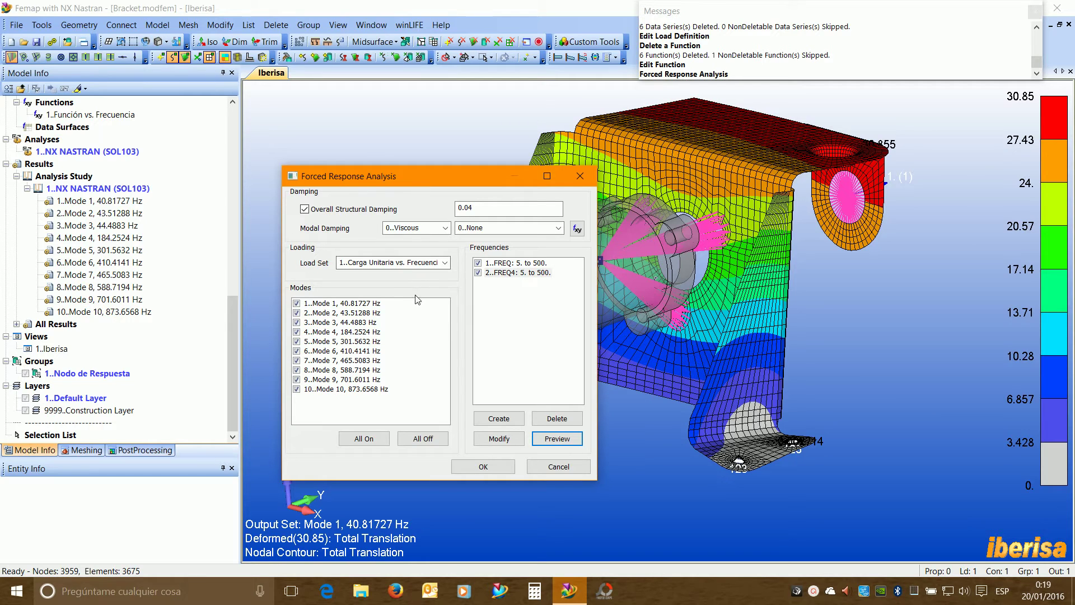
Accept the forced response setup and save the results as Functions after comparing with Output Vectors.
click(493, 465)
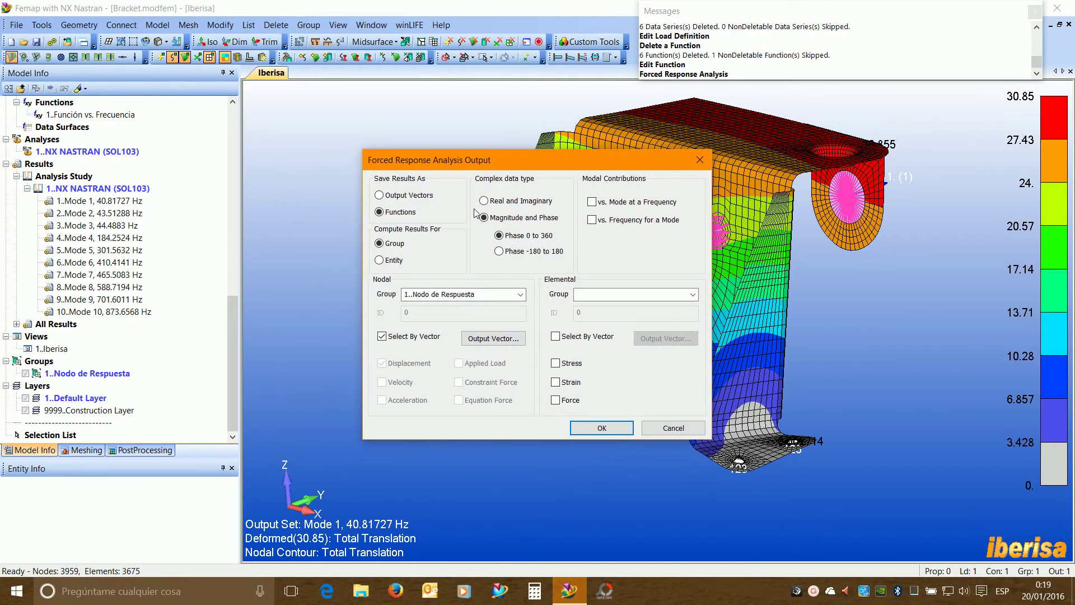
drag(480, 162, 431, 166)
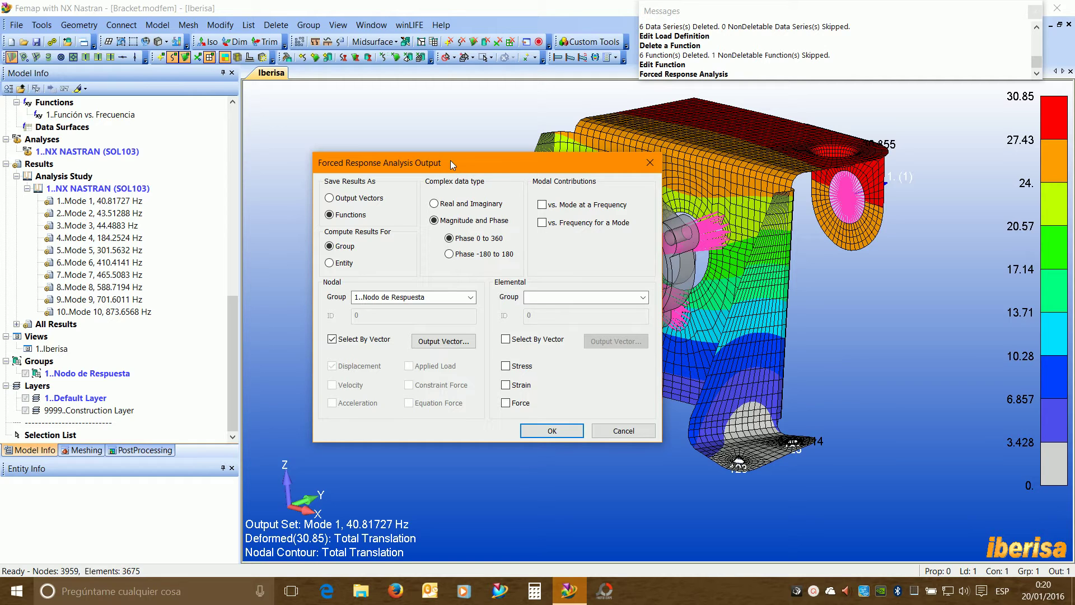
click(336, 200)
click(337, 215)
click(337, 200)
click(347, 215)
Set the nodal results group to 1..Nodo de Respuesta.
drag(541, 169, 341, 181)
middle_drag(670, 272, 594, 266)
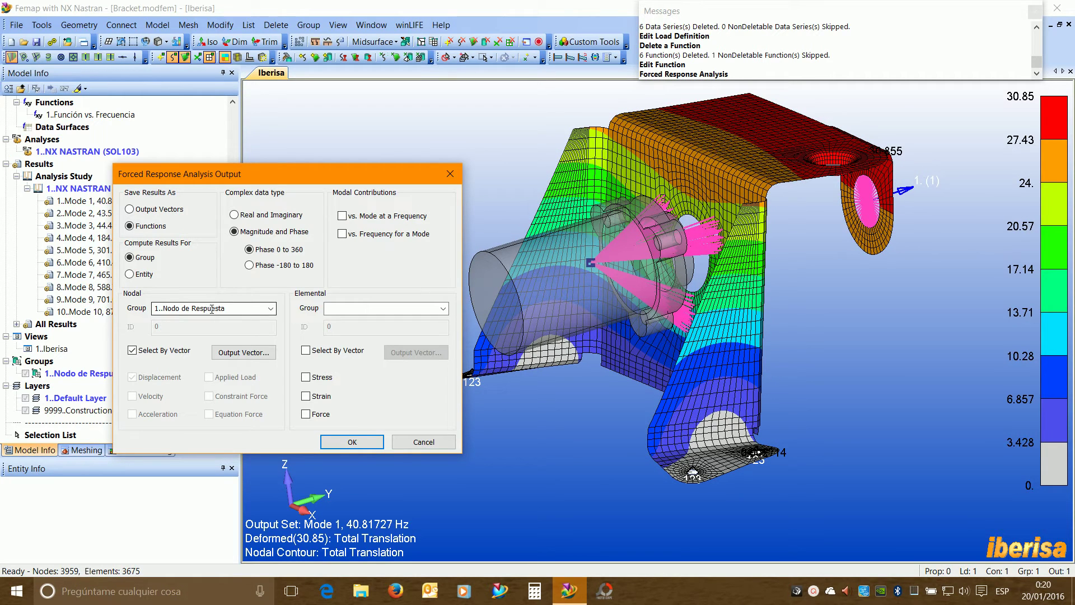
click(271, 309)
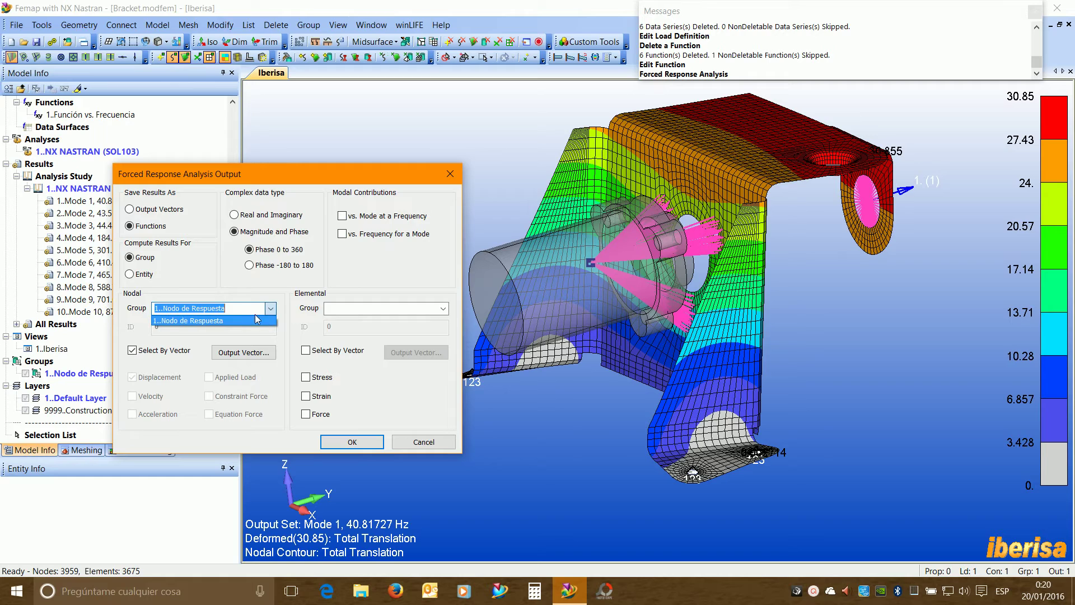
click(234, 318)
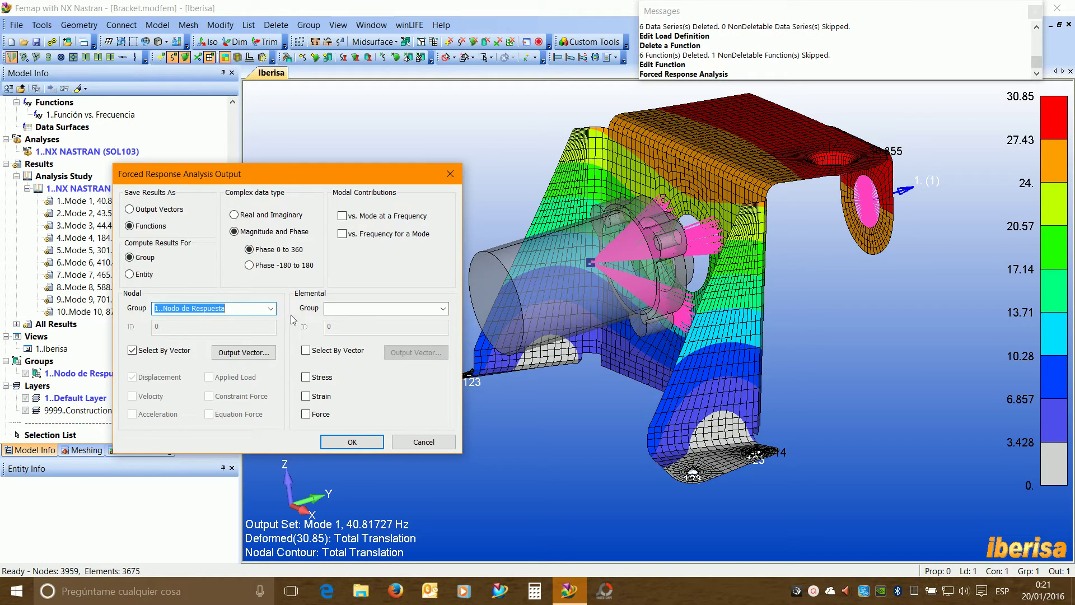
Try the individual nodal quantity options by switching off Select By Vector and toggling Displacement, and return to selection by vector.
click(341, 308)
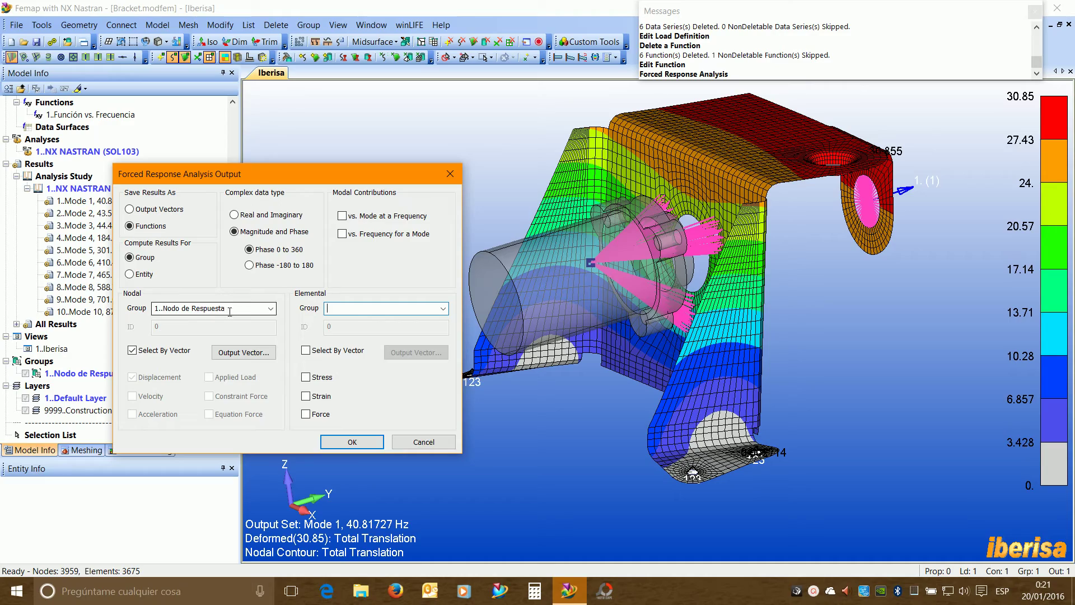
middle_drag(570, 311, 632, 288)
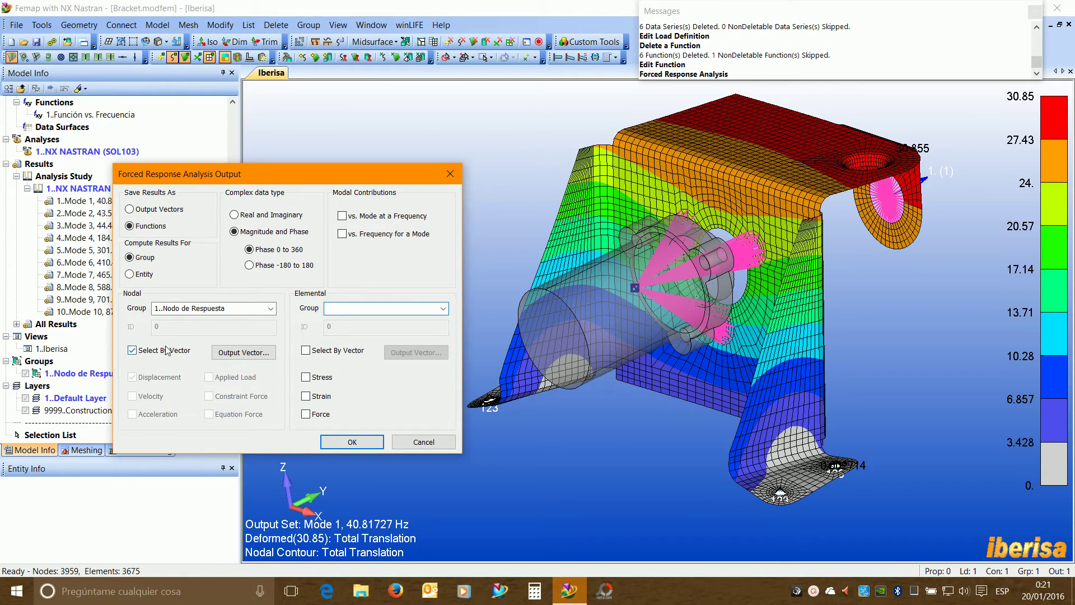
click(133, 350)
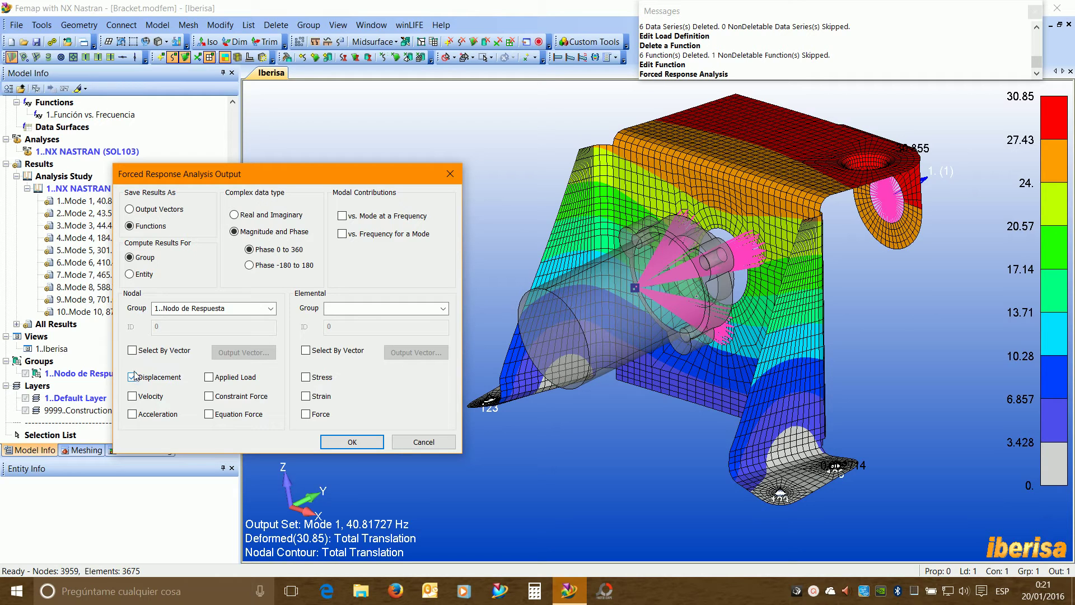
click(134, 377)
click(133, 378)
click(132, 350)
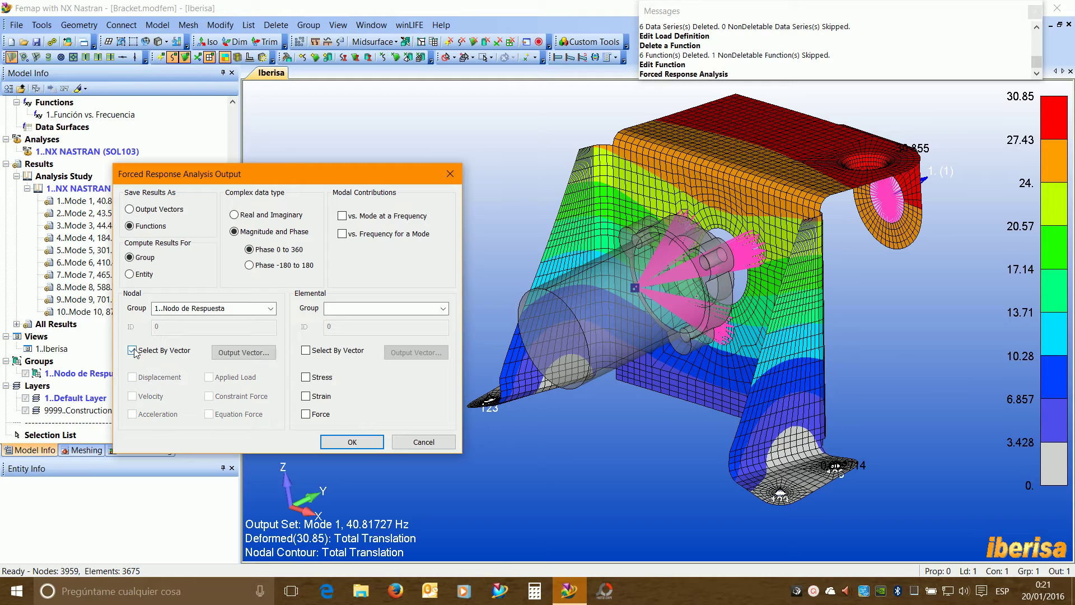
Use 3..T2 Translation as the only nodal output vector and run the forced response analysis.
click(247, 353)
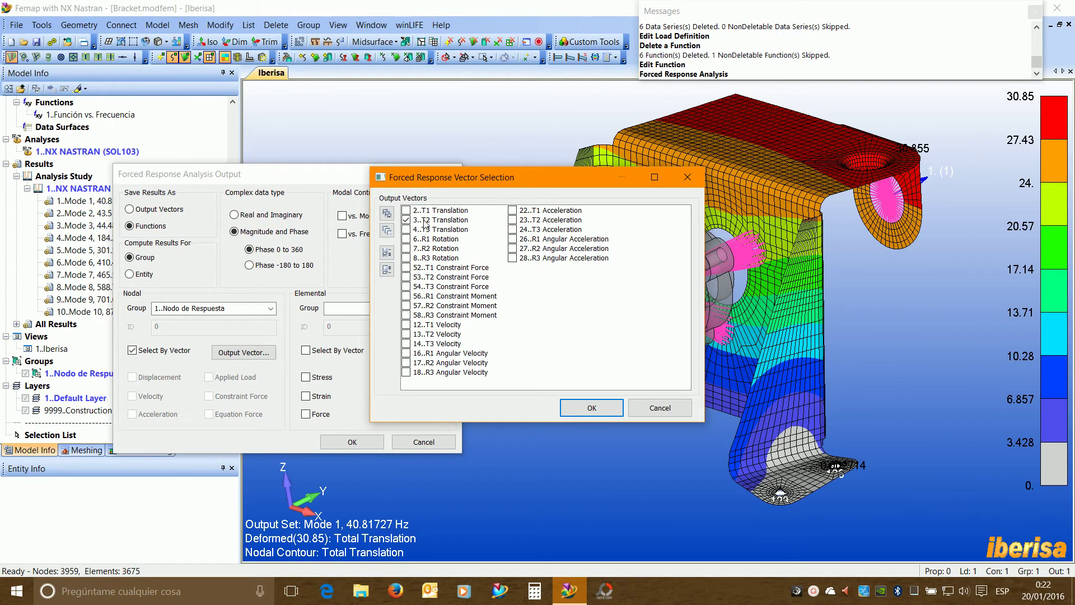
click(593, 407)
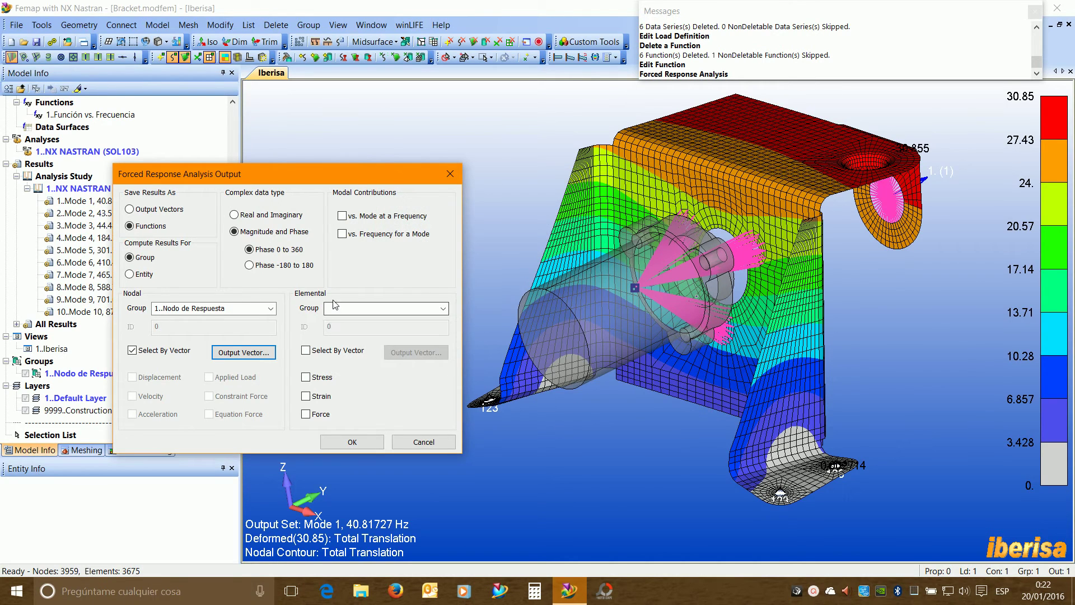
drag(280, 177, 432, 172)
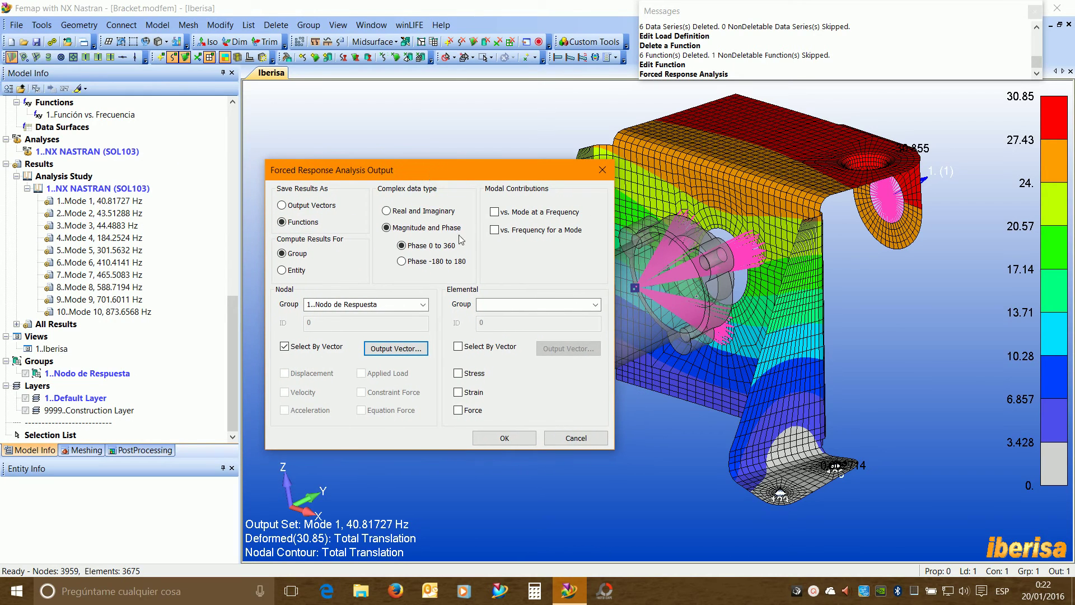
click(518, 442)
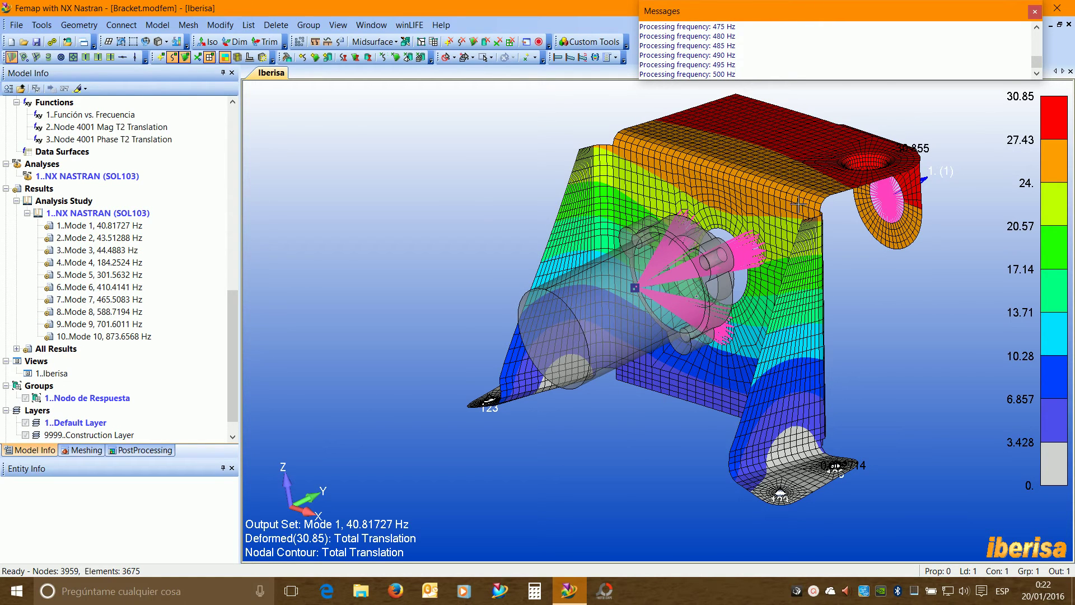
Review the list of processed frequencies in the message log.
drag(885, 80, 897, 251)
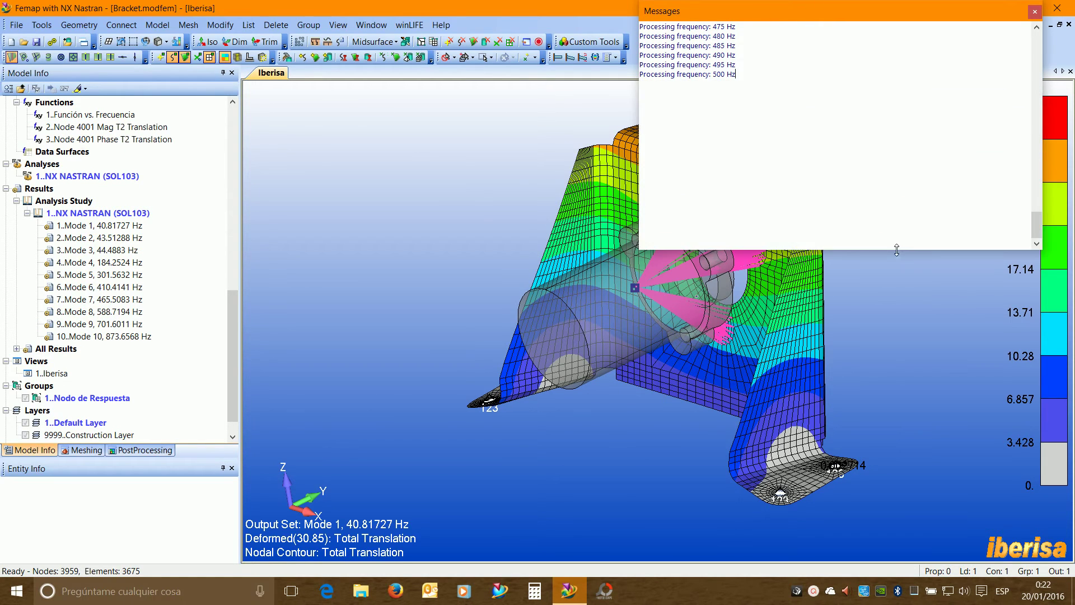
mouse_move(1040, 211)
mouse_down()
mouse_move(1036, 141)
mouse_move(1037, 222)
mouse_up()
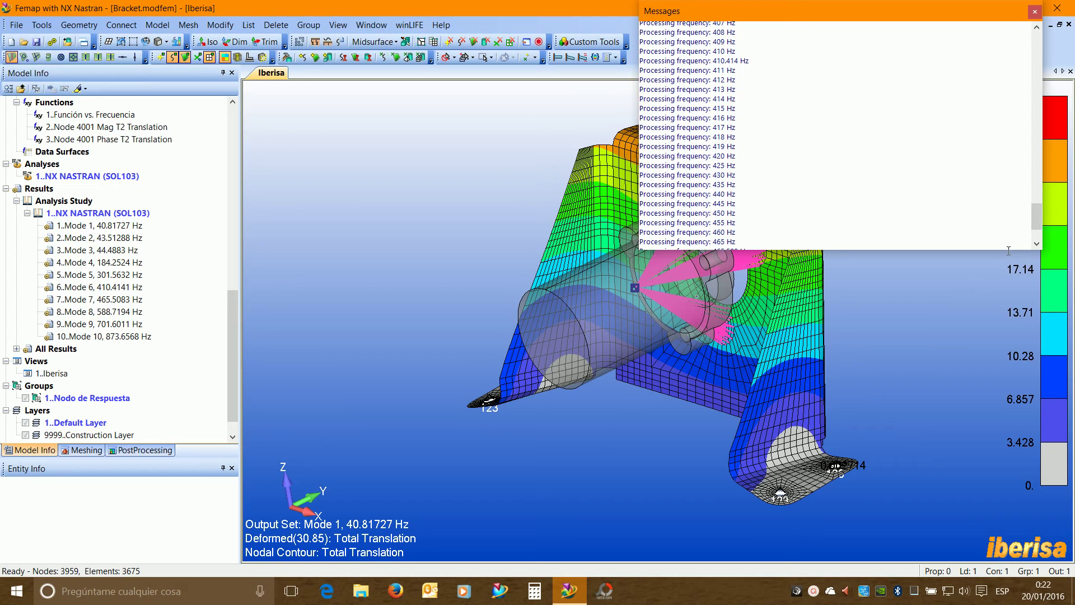
drag(1008, 250, 1008, 76)
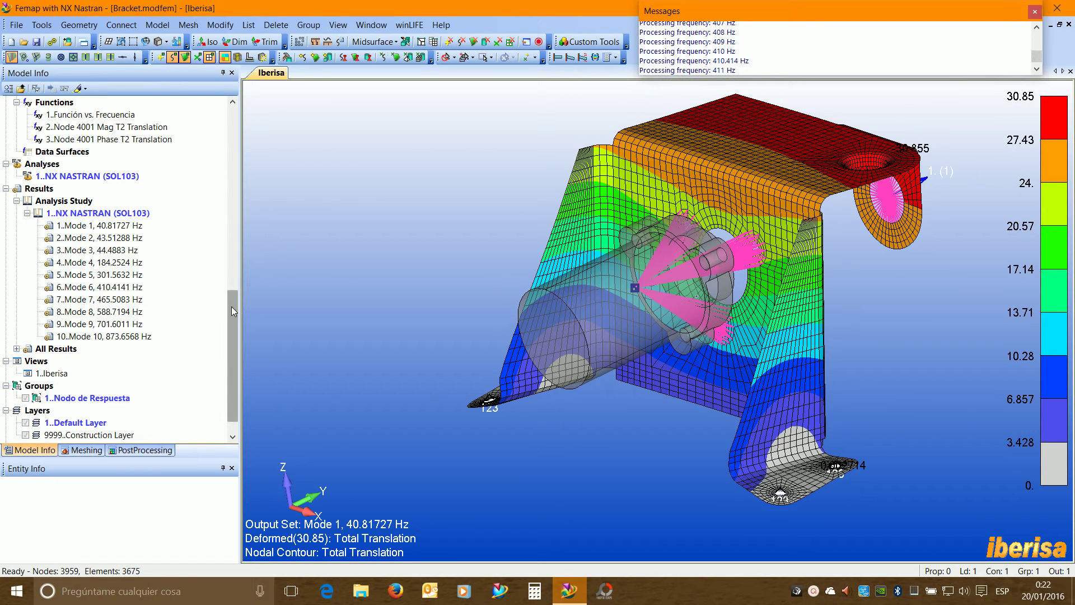
Show the function 2..Node 4001 Mag T2 Translation as an XY plot.
drag(231, 307, 230, 297)
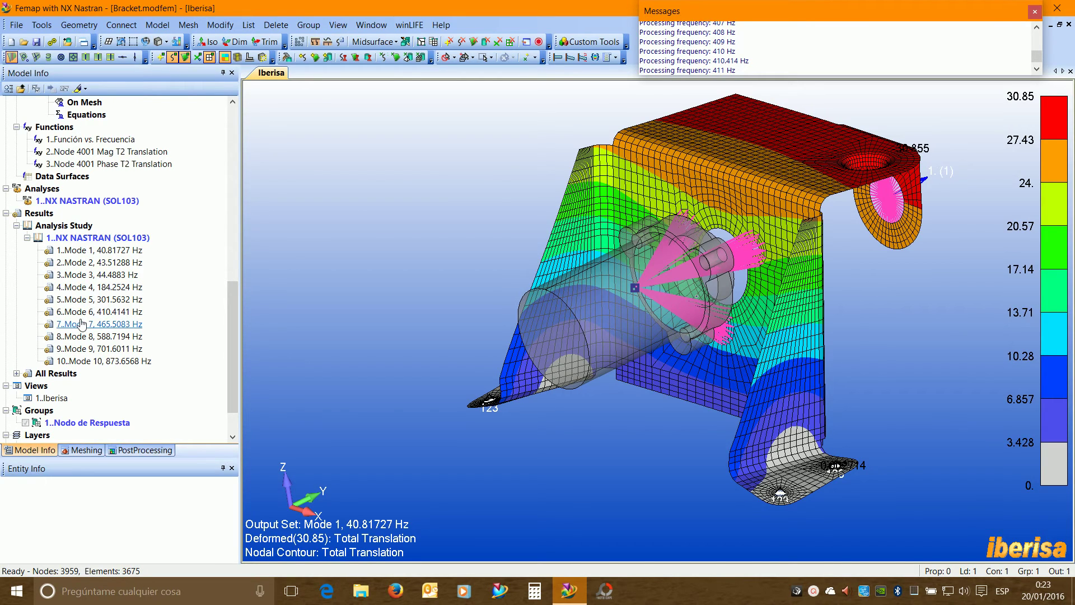
drag(234, 292, 234, 254)
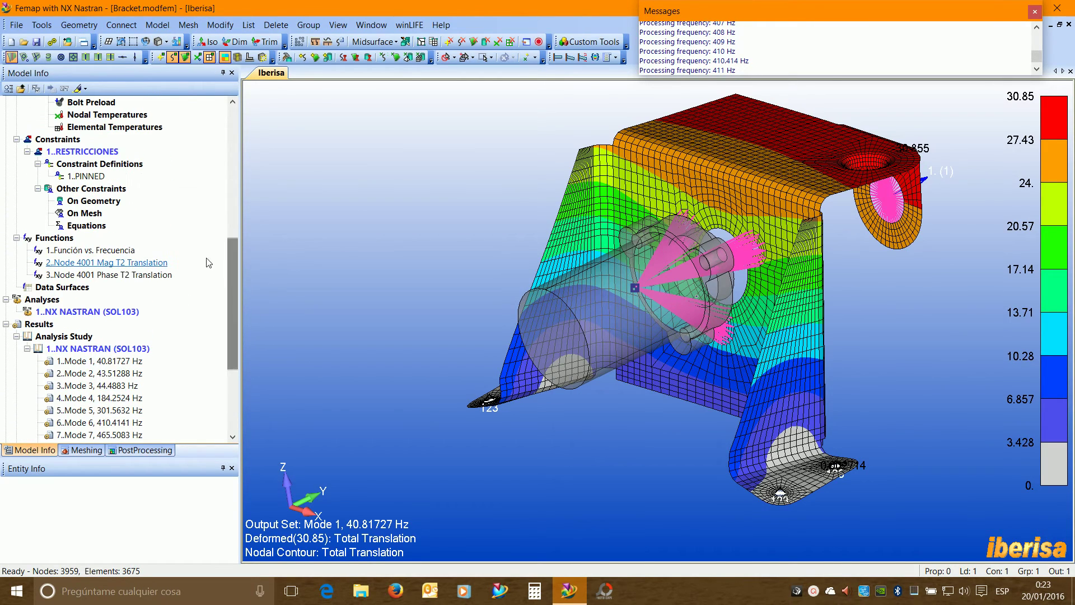
click(98, 263)
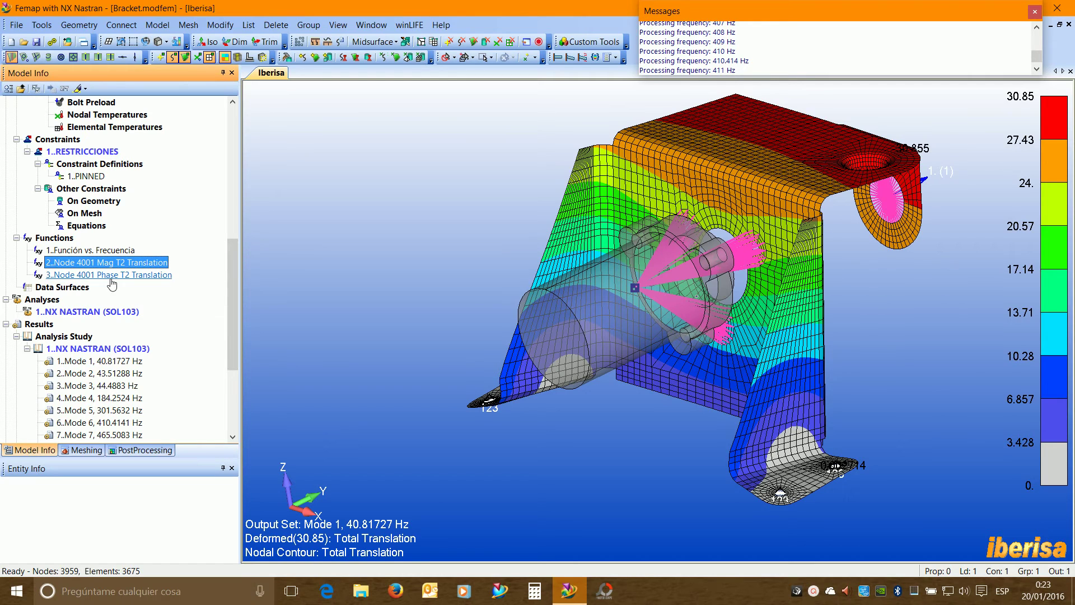
right_click(88, 263)
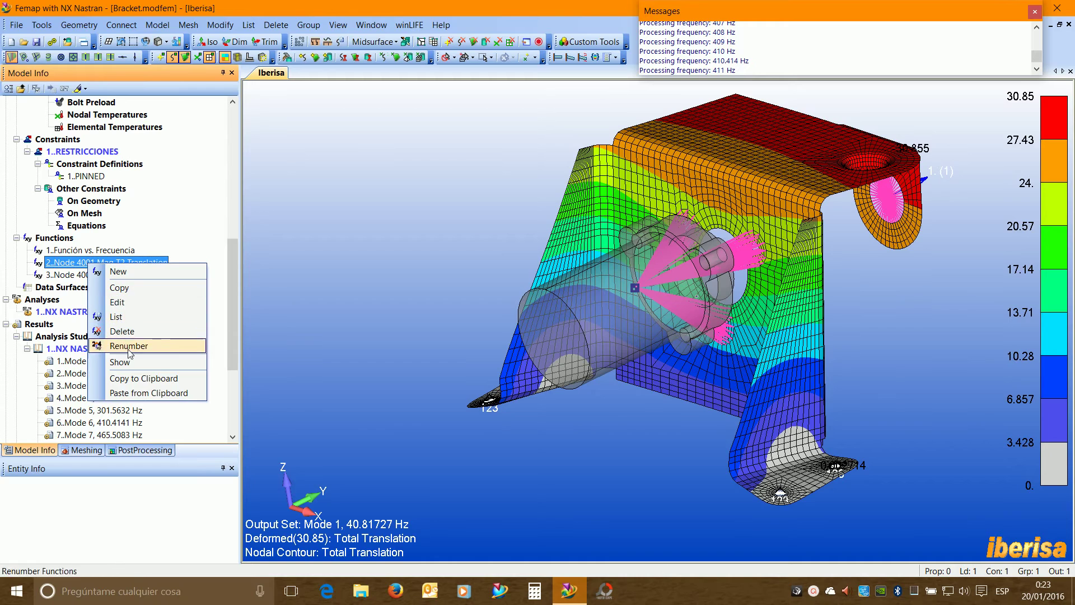
click(112, 362)
click(506, 314)
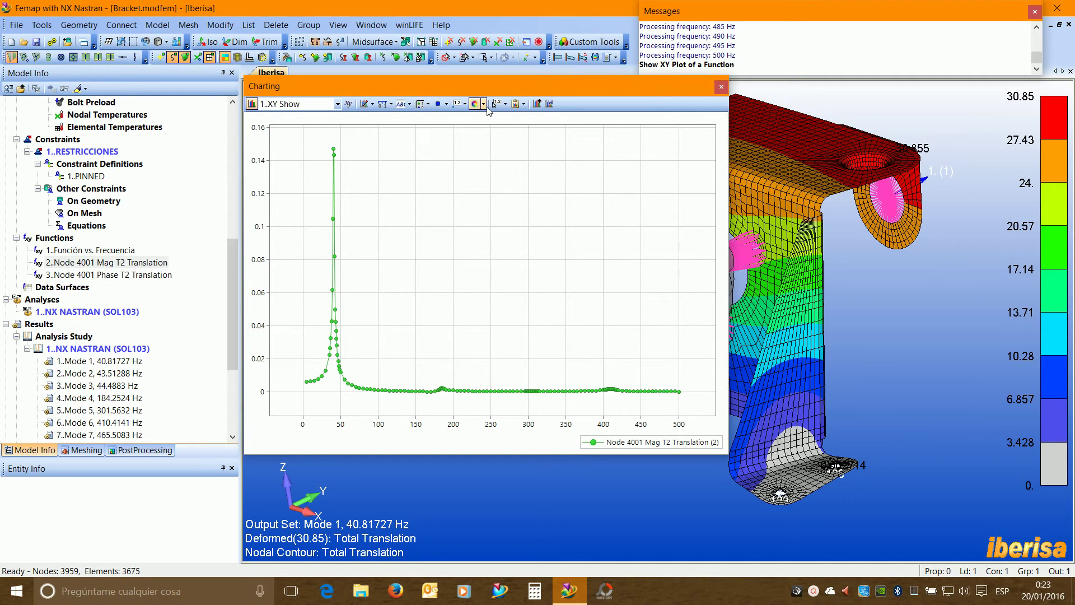
Load the FORCED RESPONSE chart format from the library onto the XY plot.
click(537, 104)
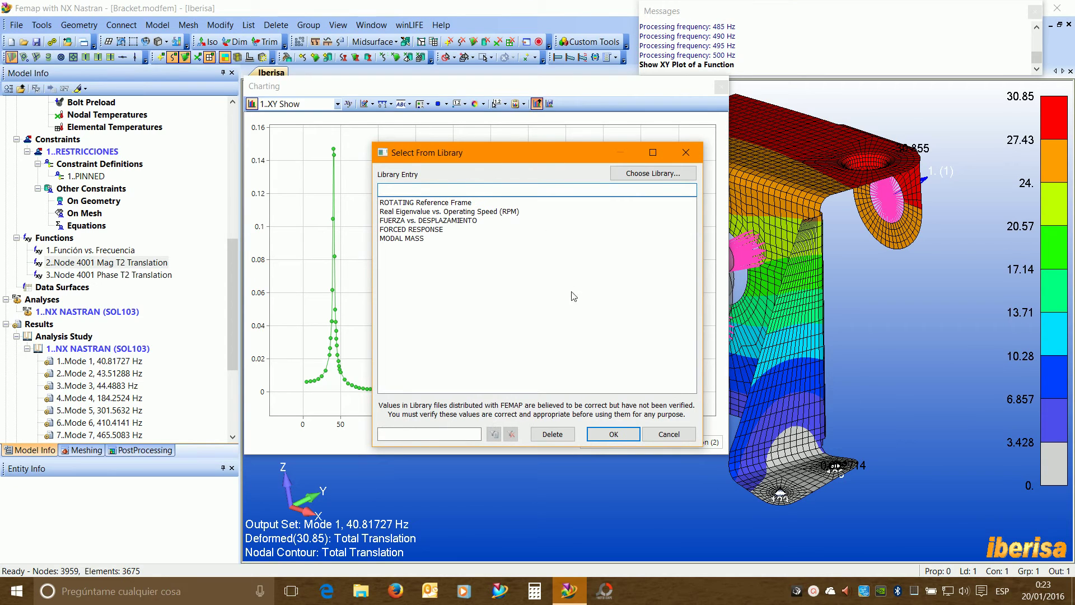
click(408, 230)
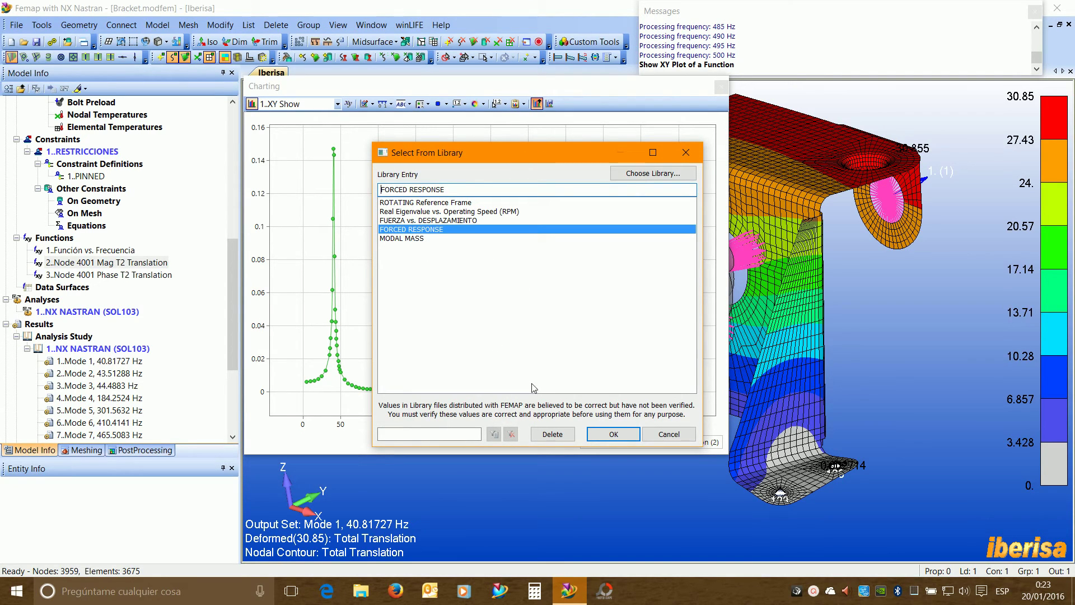
click(613, 434)
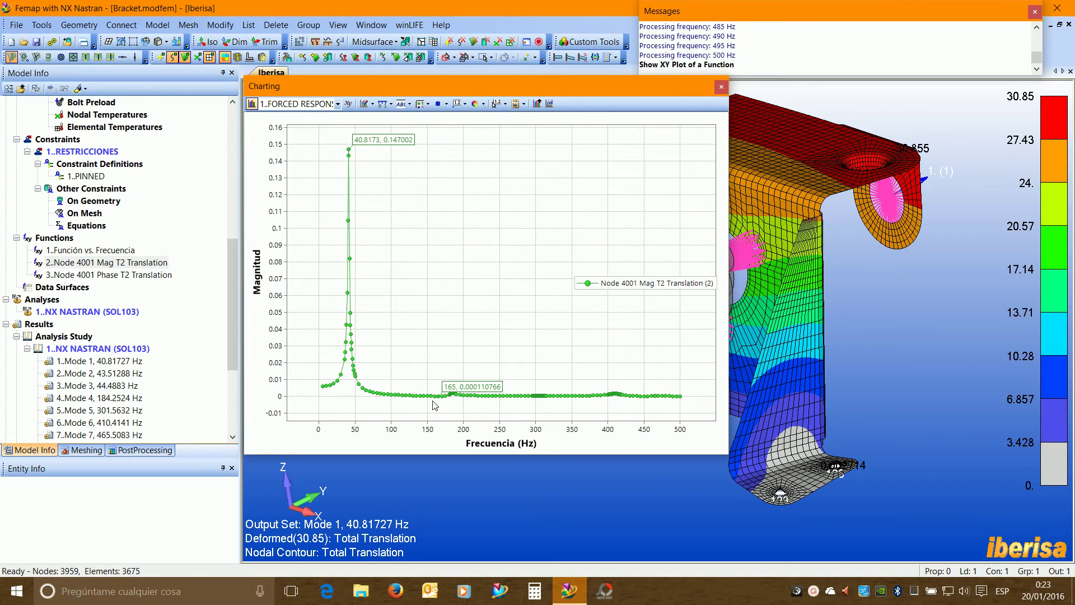
Override the palette color of the magnitude curve with green (green value 192) and a thicker solid line style.
double_click(372, 395)
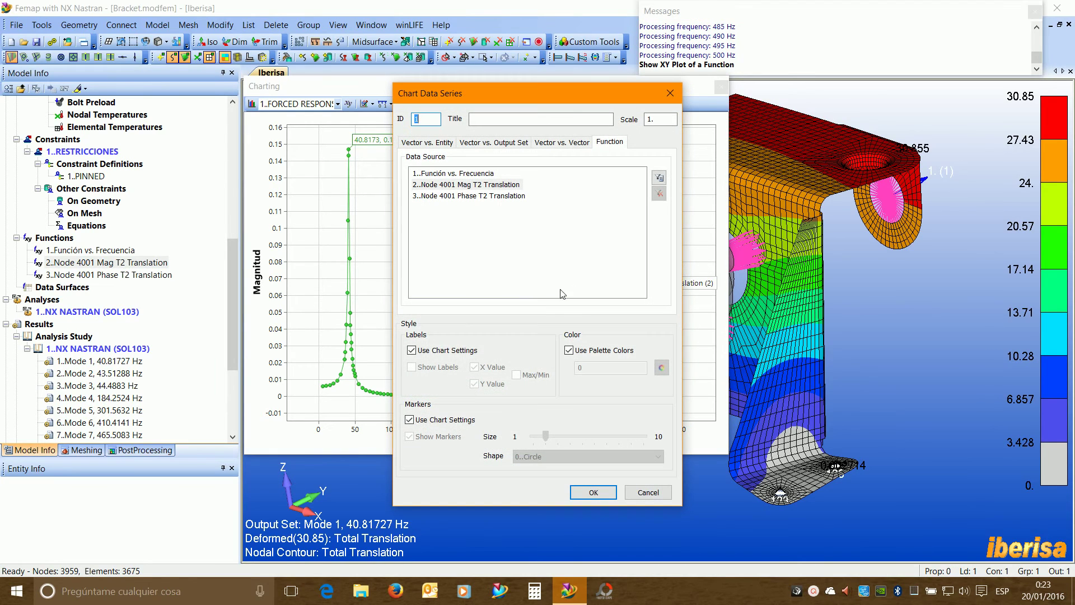
click(572, 351)
click(662, 367)
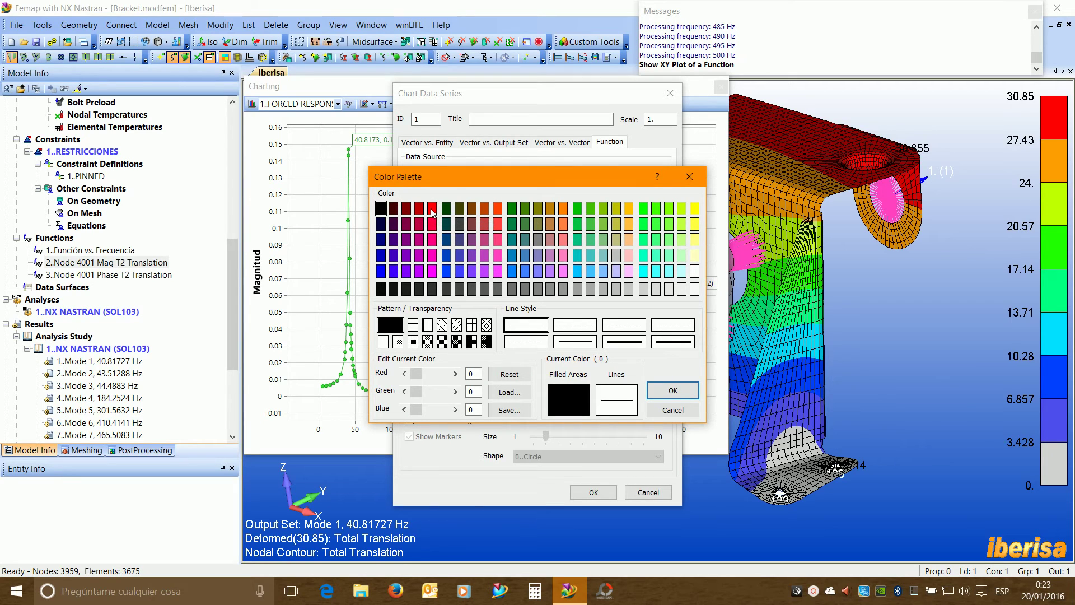
click(577, 209)
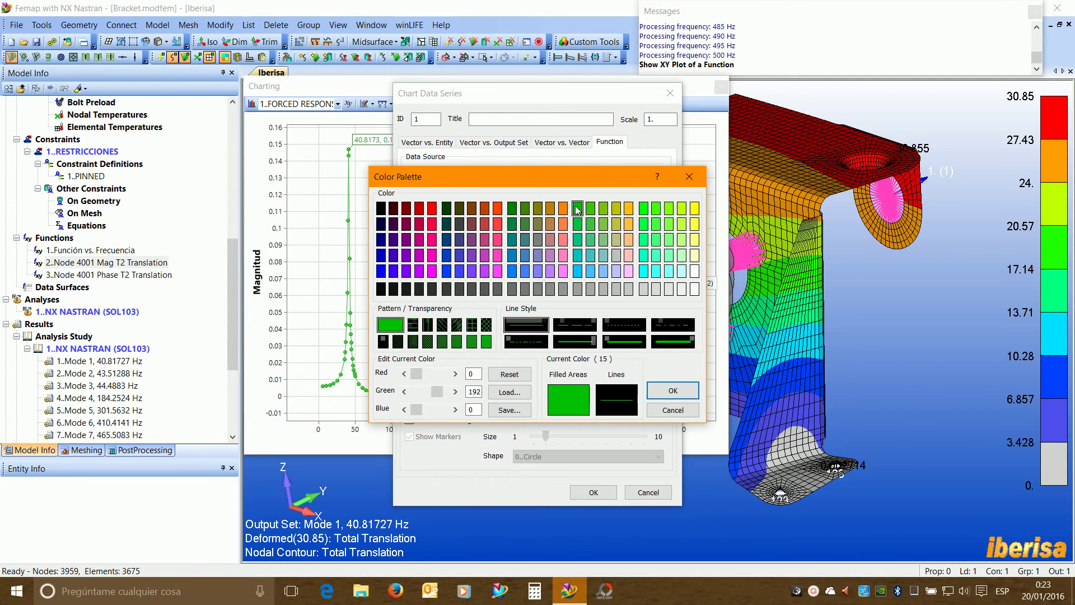
click(634, 342)
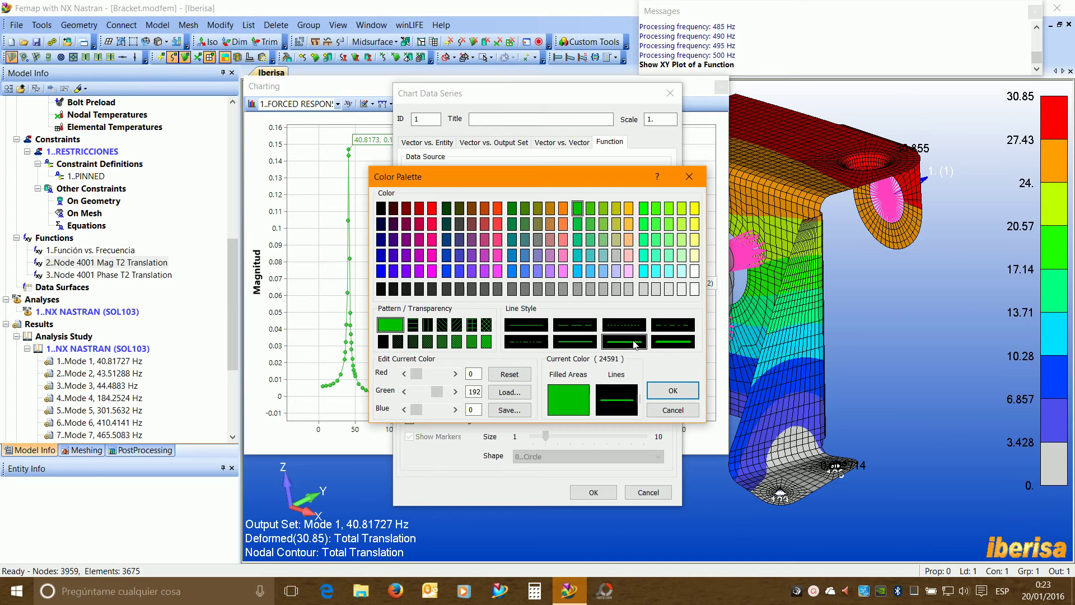
click(669, 391)
click(595, 492)
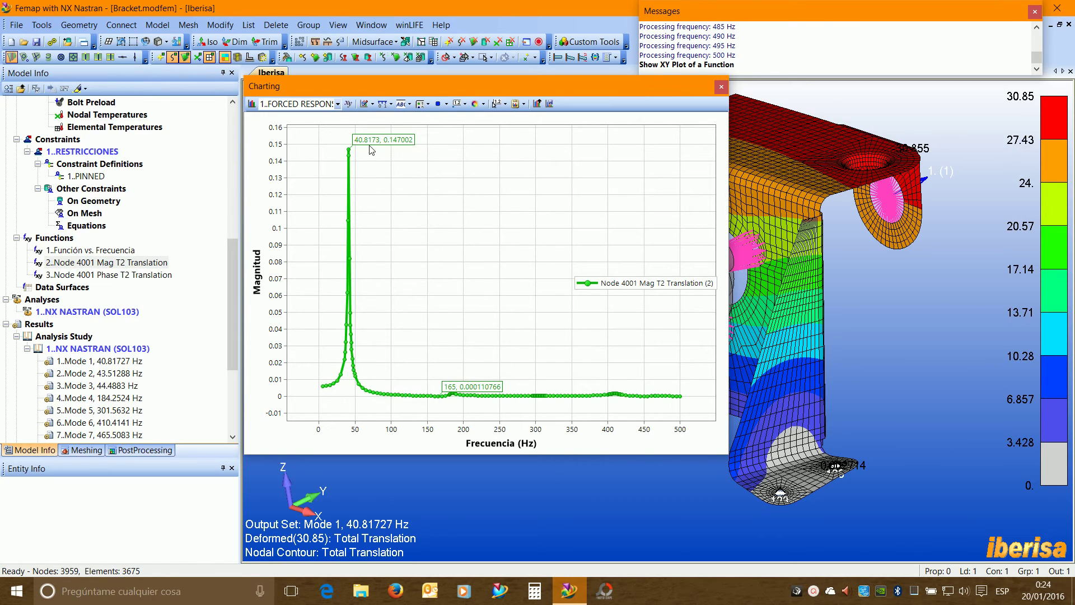
Compare the response peaks on the chart with the natural frequencies of modes 1, 4 and 6.
click(93, 363)
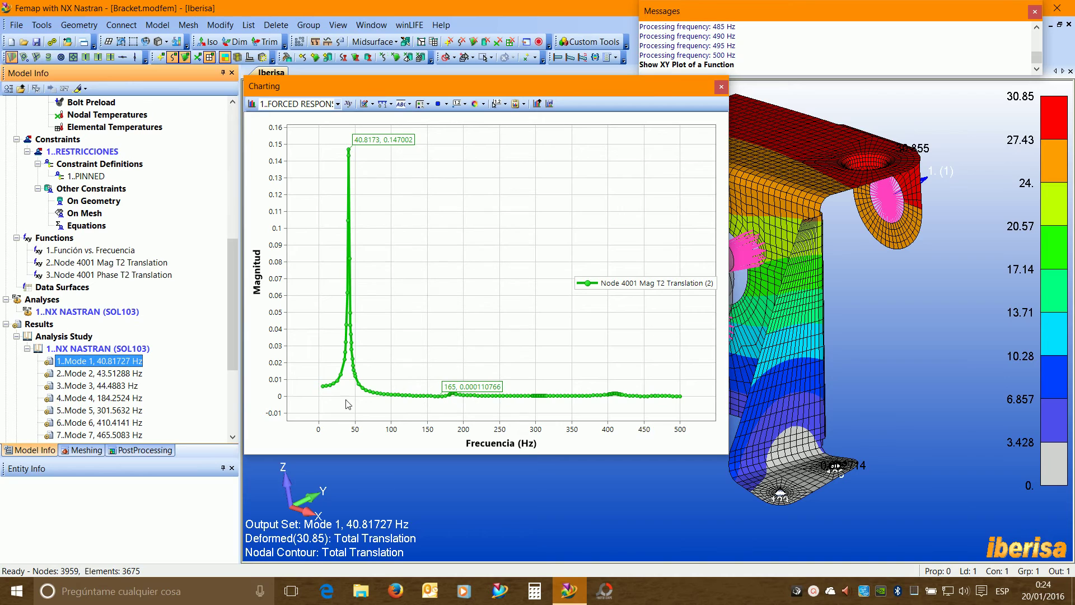
click(117, 399)
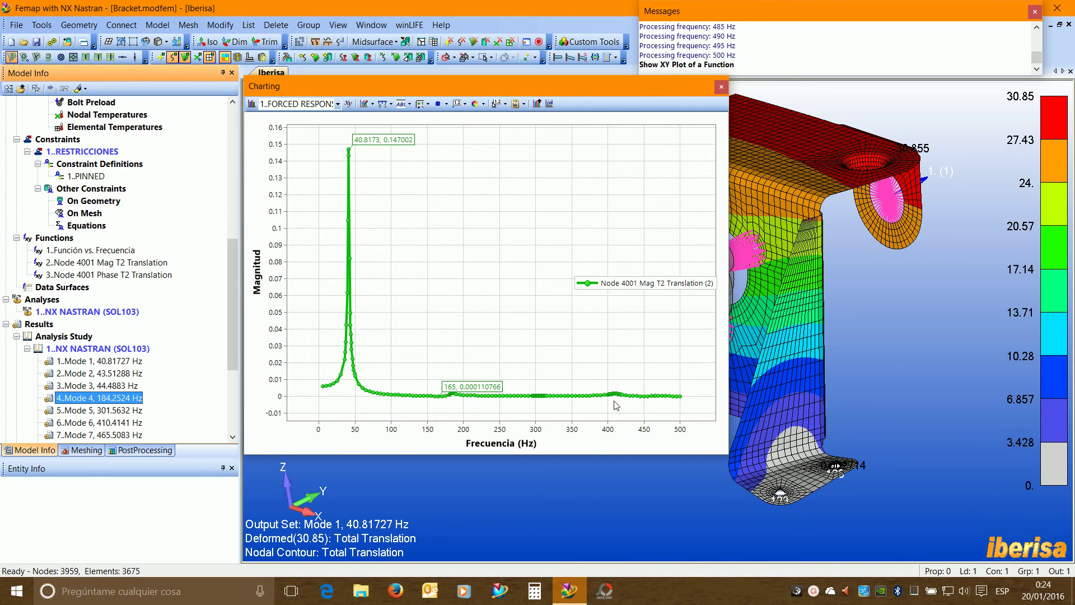
click(102, 424)
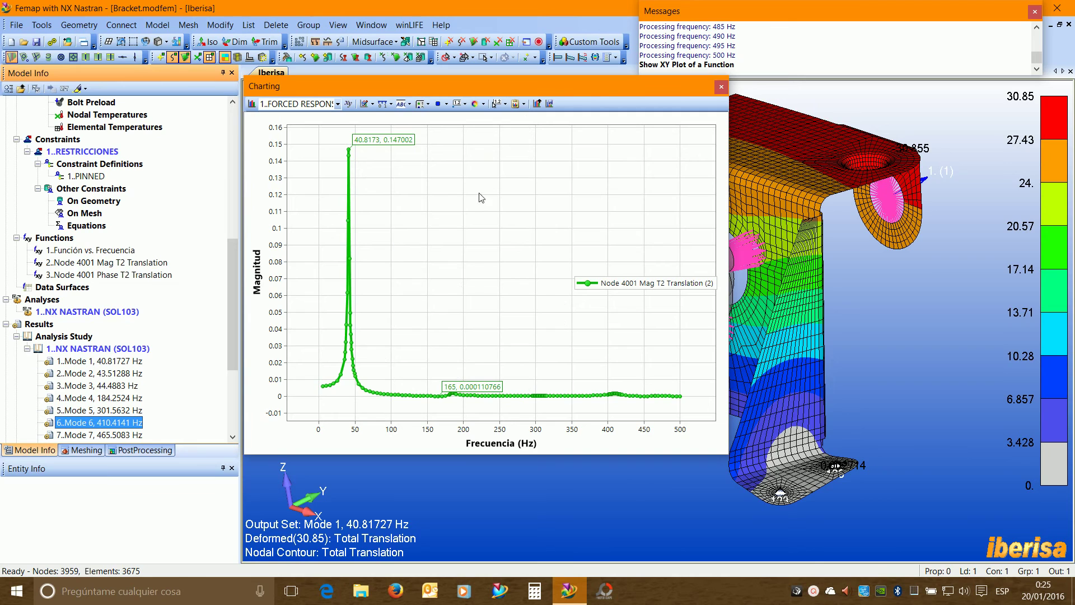
Set both the X and Y axes of the FORCED RESPONSE chart to logarithmic scale.
double_click(451, 426)
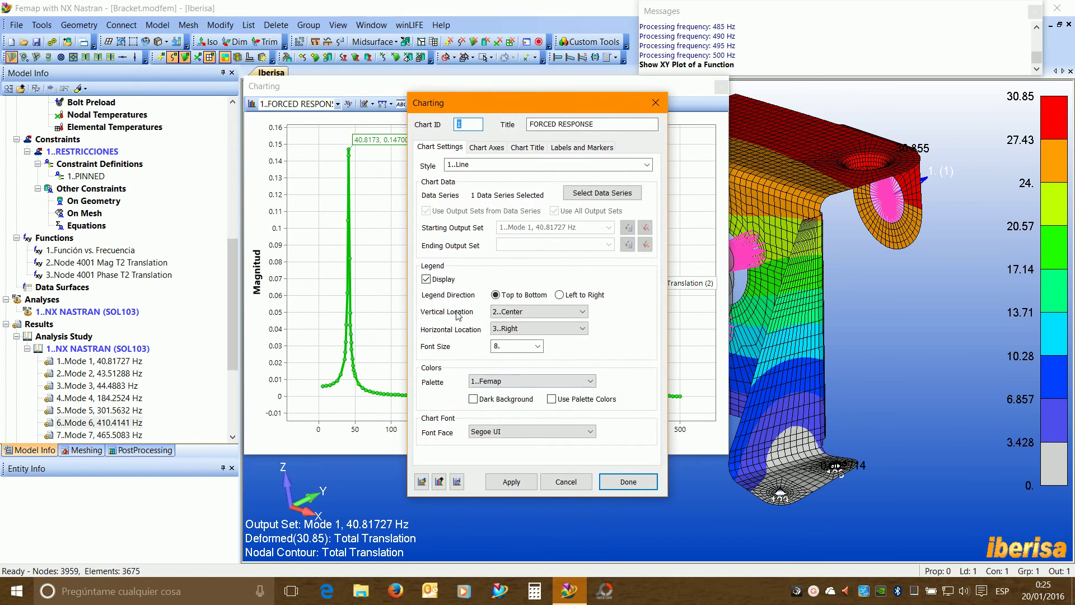
click(485, 148)
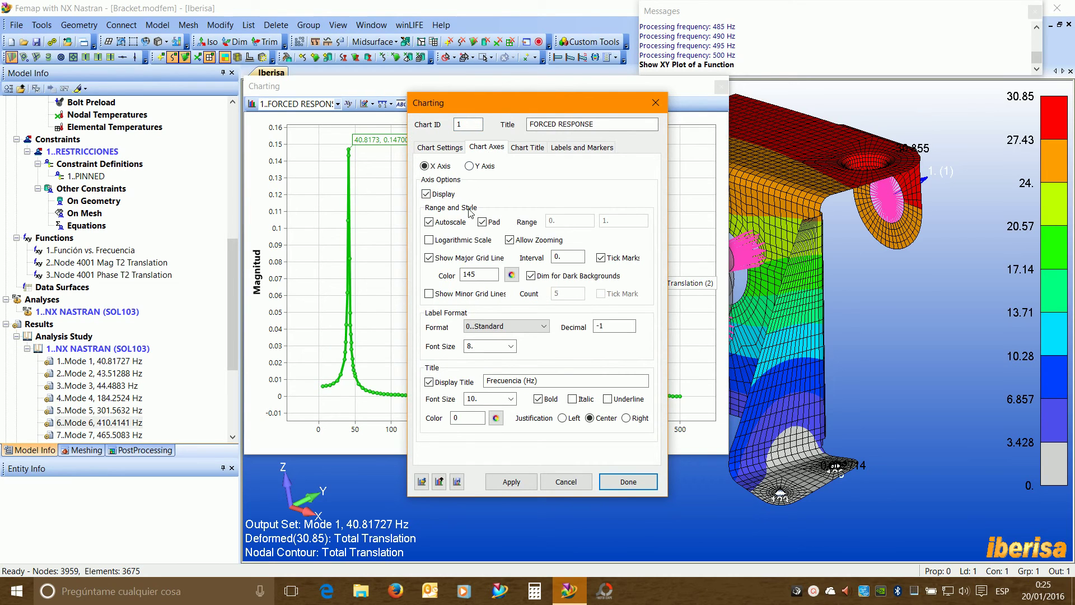
click(433, 242)
click(470, 166)
click(429, 241)
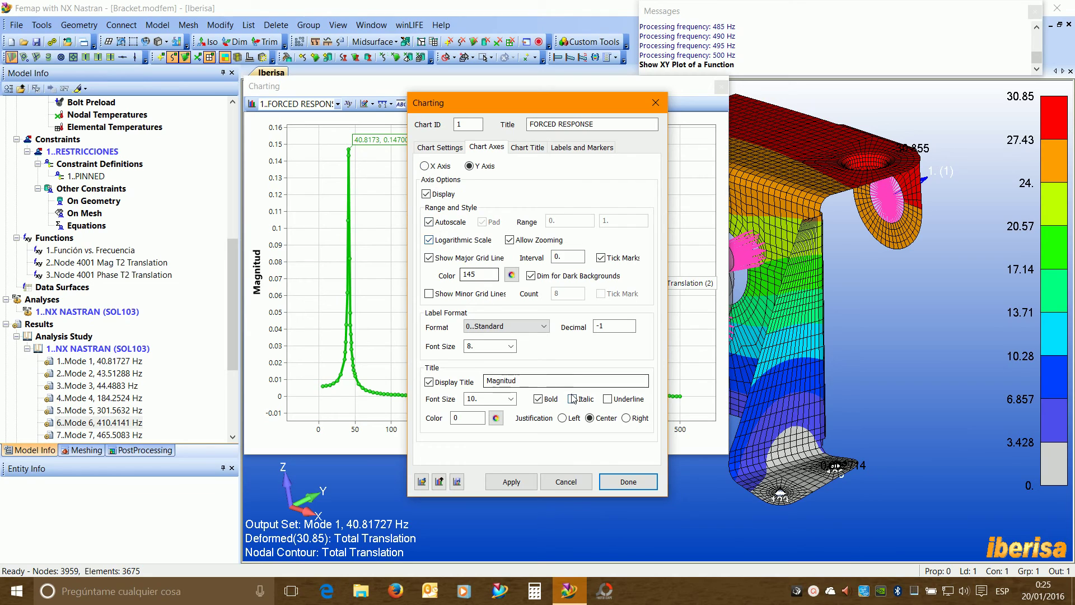
click(519, 483)
click(628, 483)
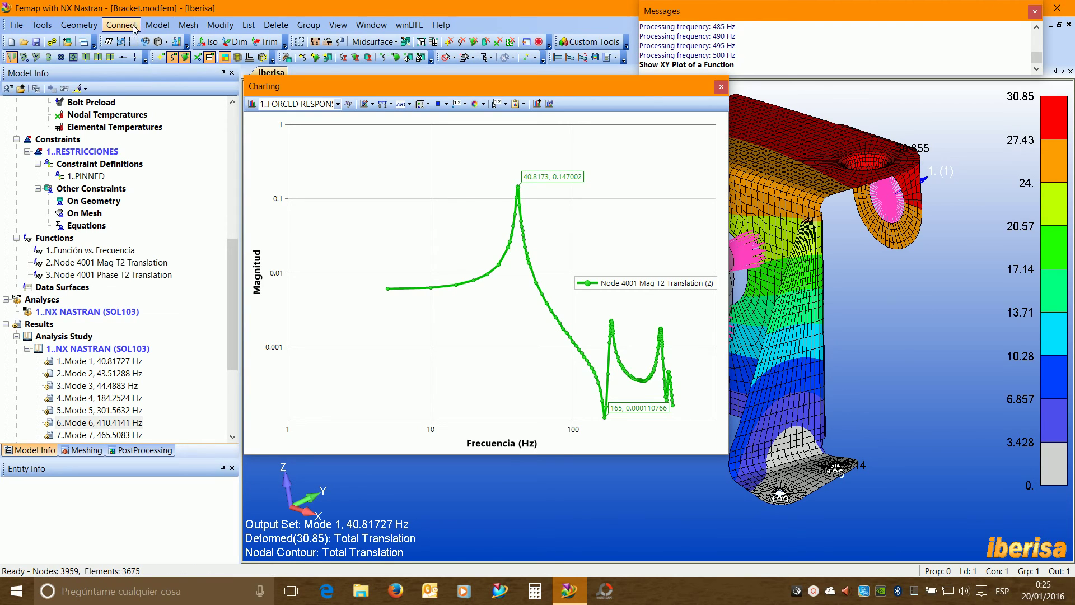
click(157, 25)
mouse_move(181, 225)
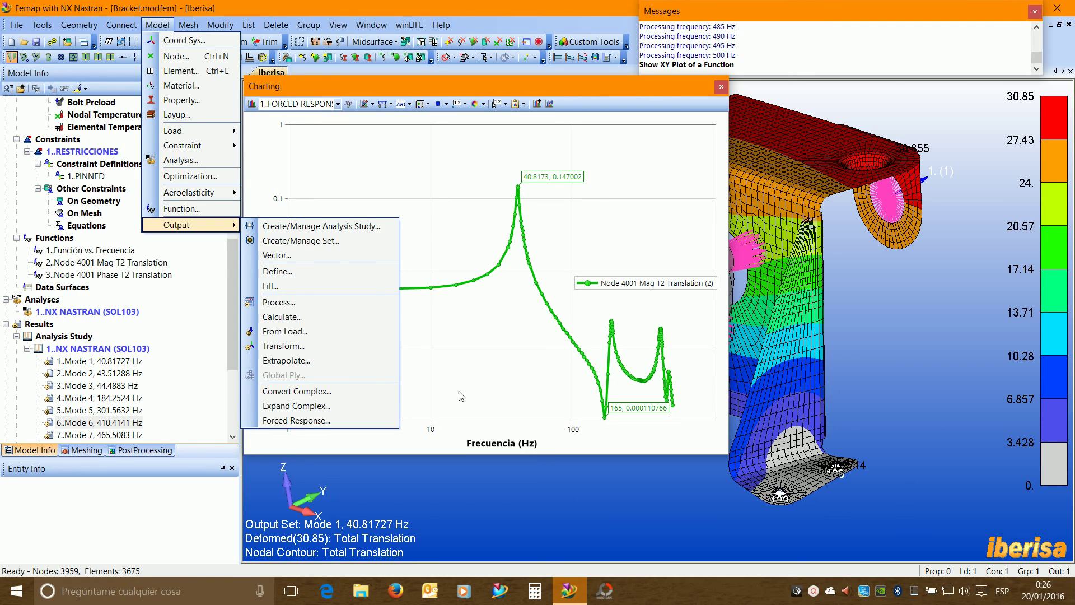
click(466, 409)
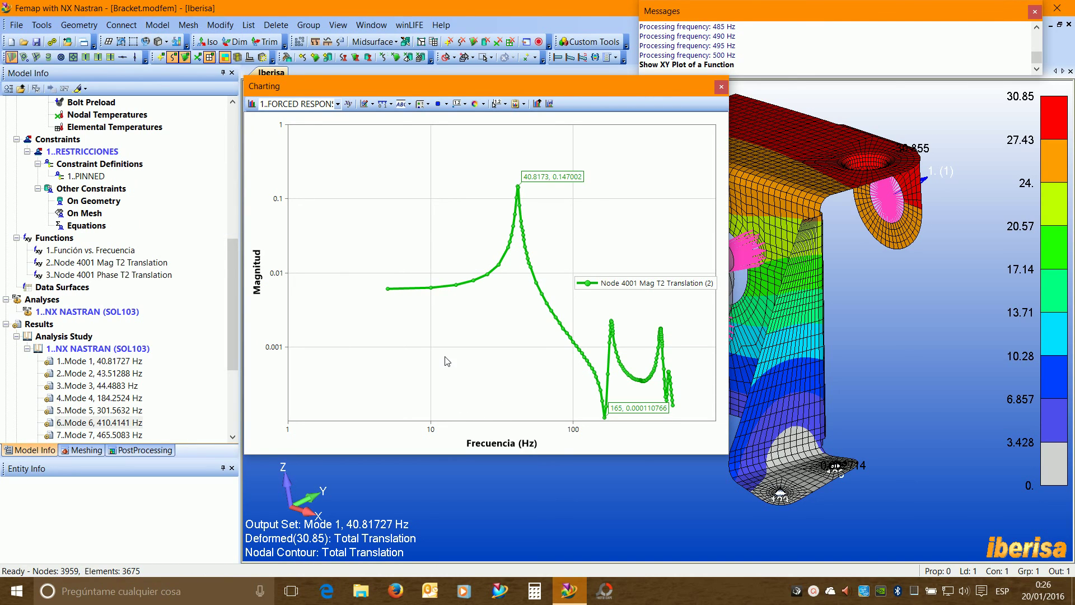